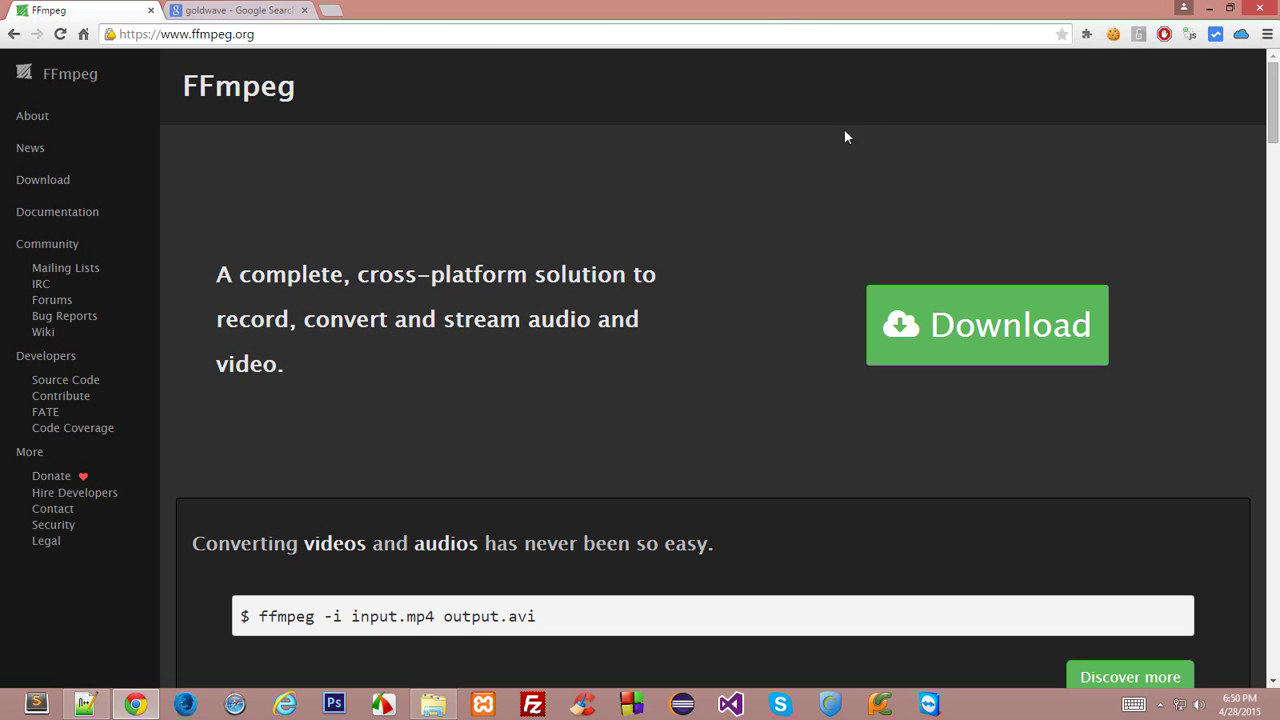
# - Go from ffmpeg.org to the FFmpeg download page
pyautogui.click(172, 34)
pyautogui.doubleClick(211, 34)
pyautogui.click(250, 210)
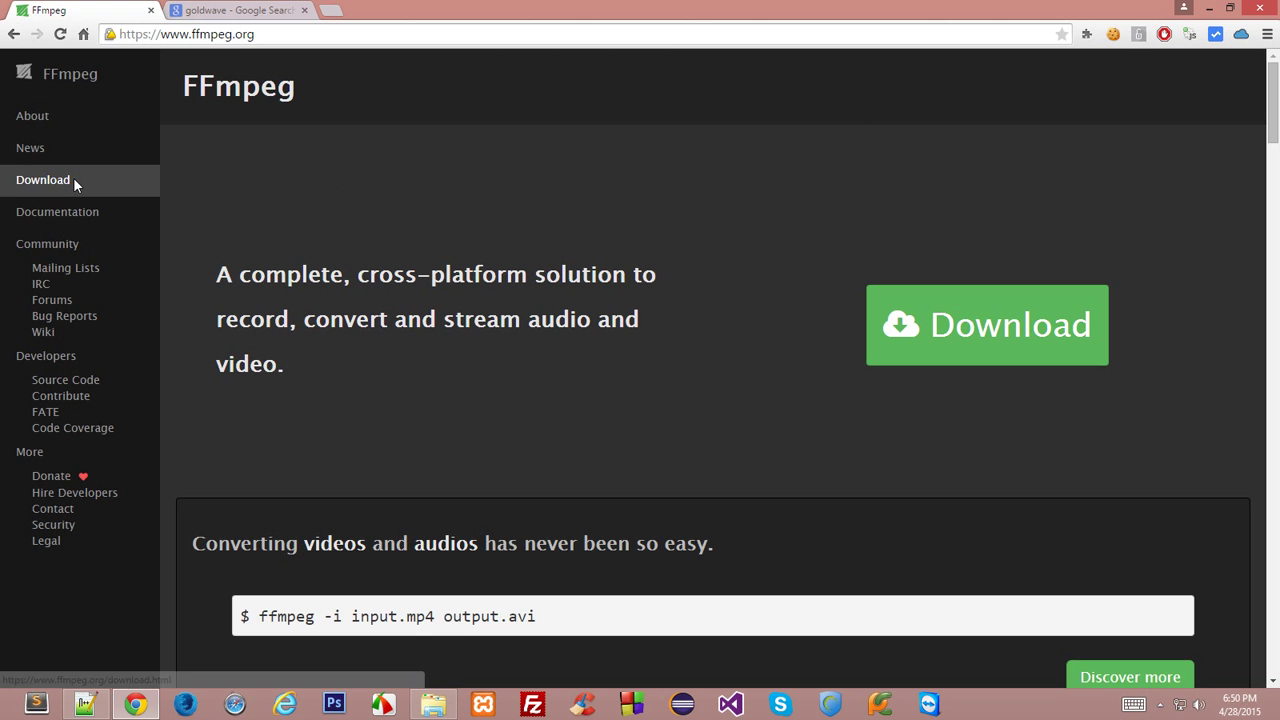
pyautogui.click(73, 179)
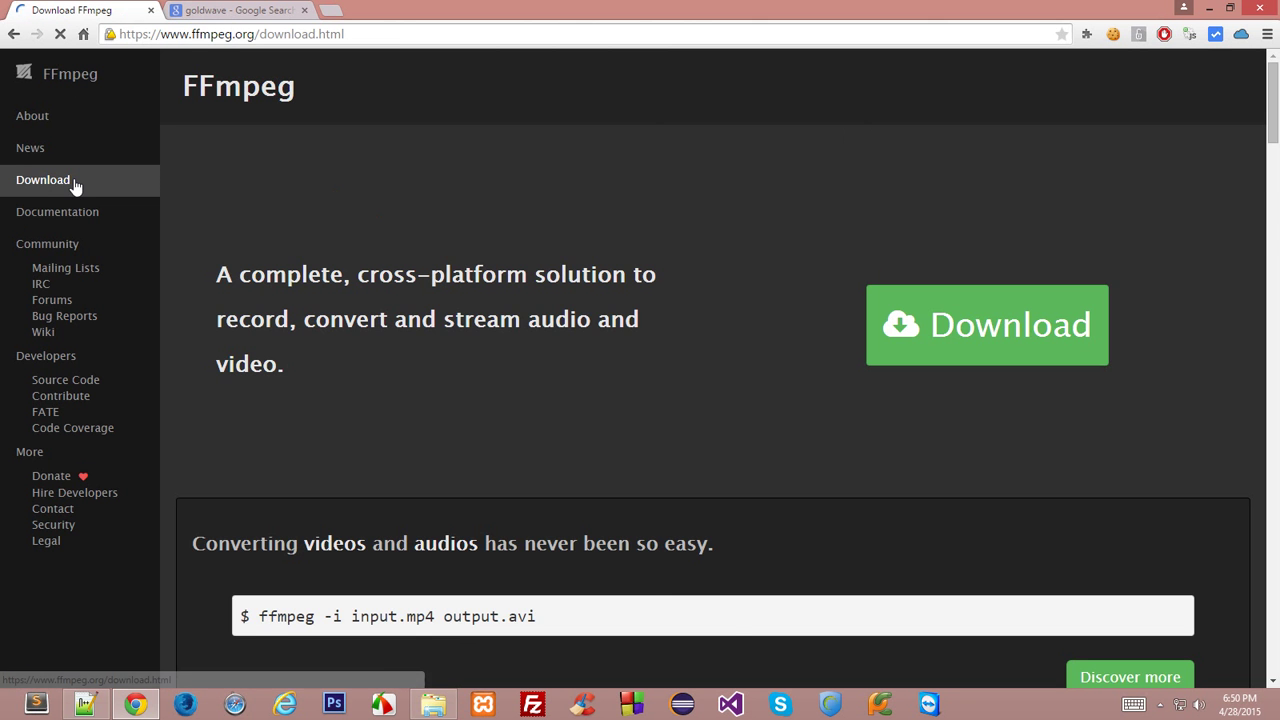
# - Open the Windows builds page at ffmpeg.zeranoe.com/builds
pyautogui.scroll(-1, 480, 358)
pyautogui.scroll(-2, 480, 358)
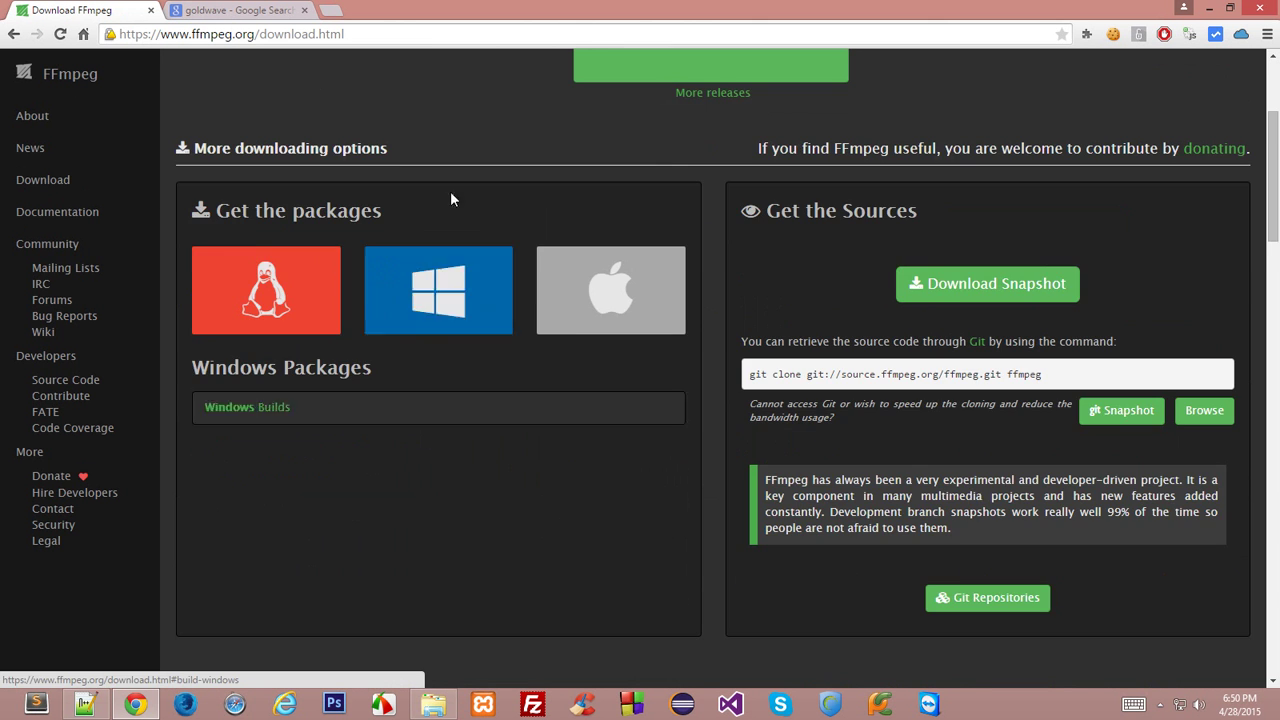
pyautogui.click(274, 410)
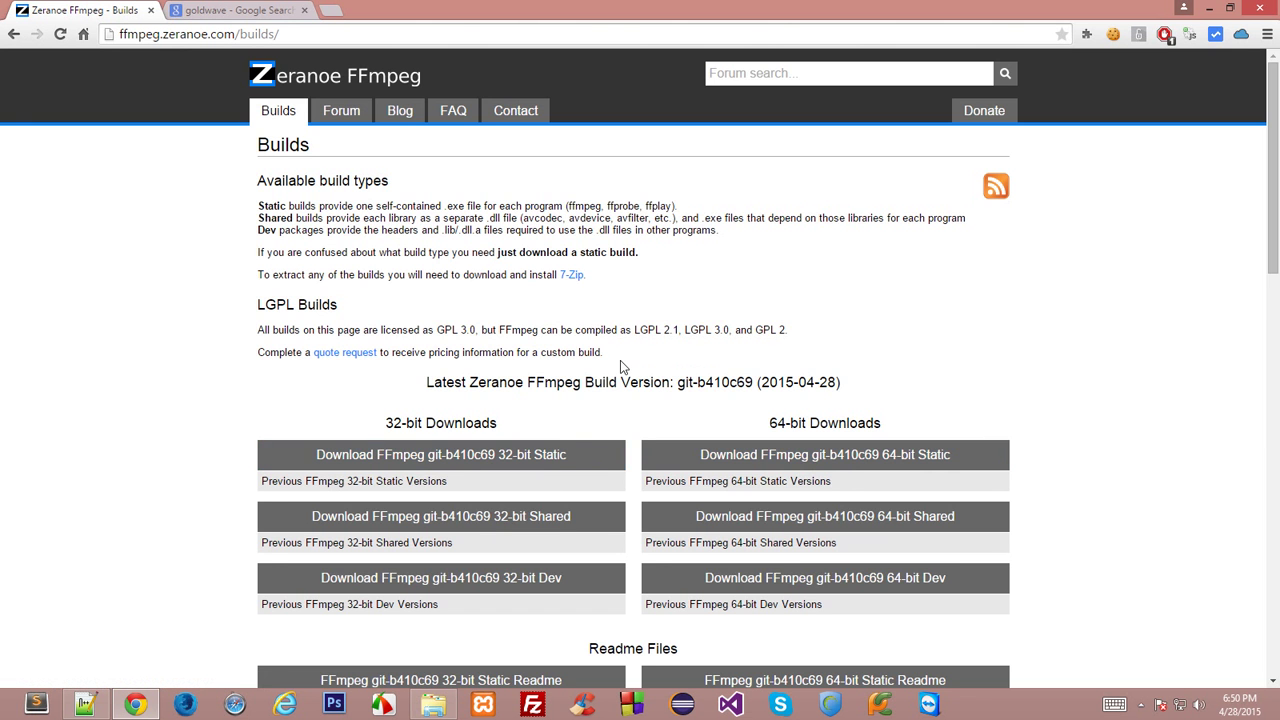
pyautogui.scroll(-1, 617, 358)
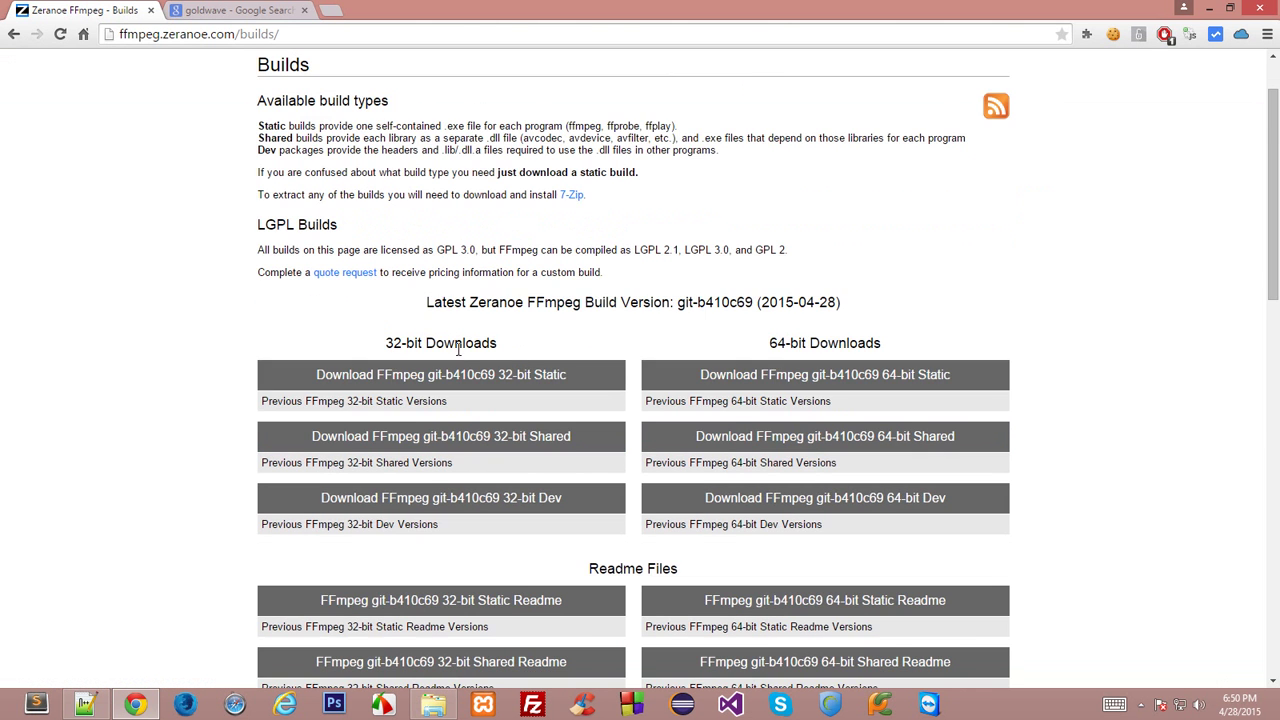
pyautogui.scroll(1, 515, 362)
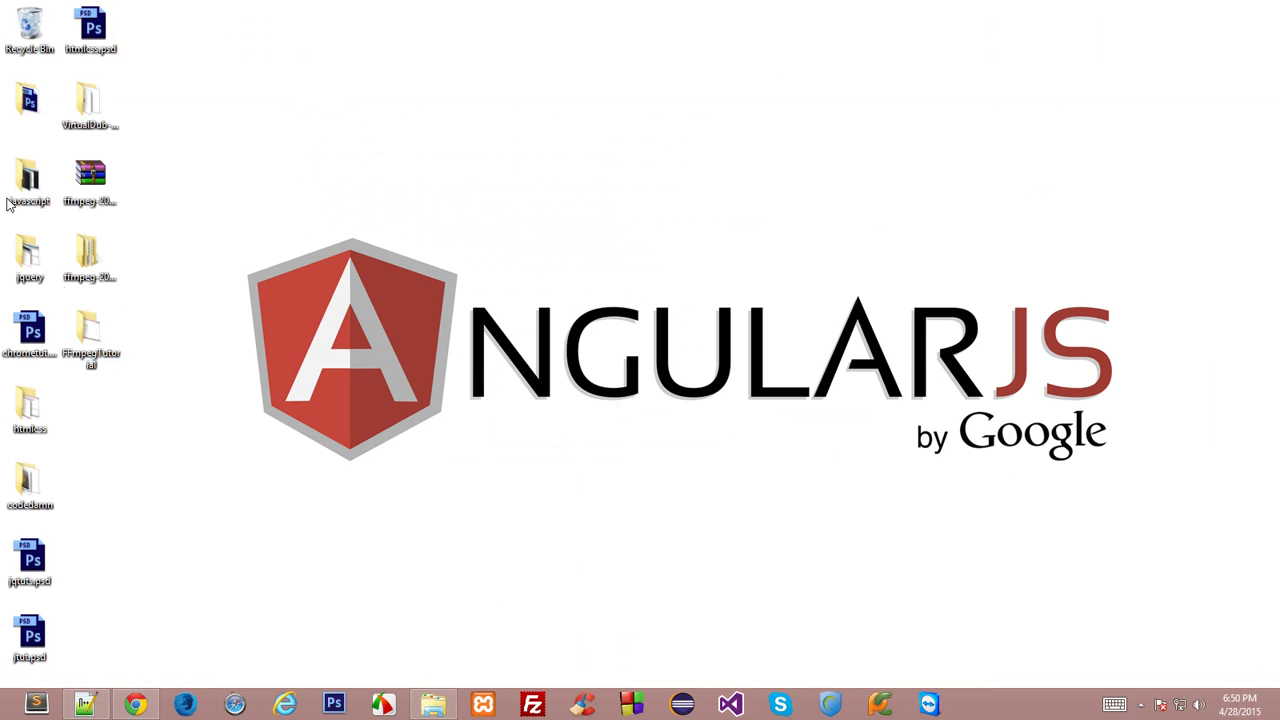
# - Open the inner folder of the ffmpeg win64 static .7z archive and dismiss the WinRAR message
pyautogui.doubleClick(92, 185)
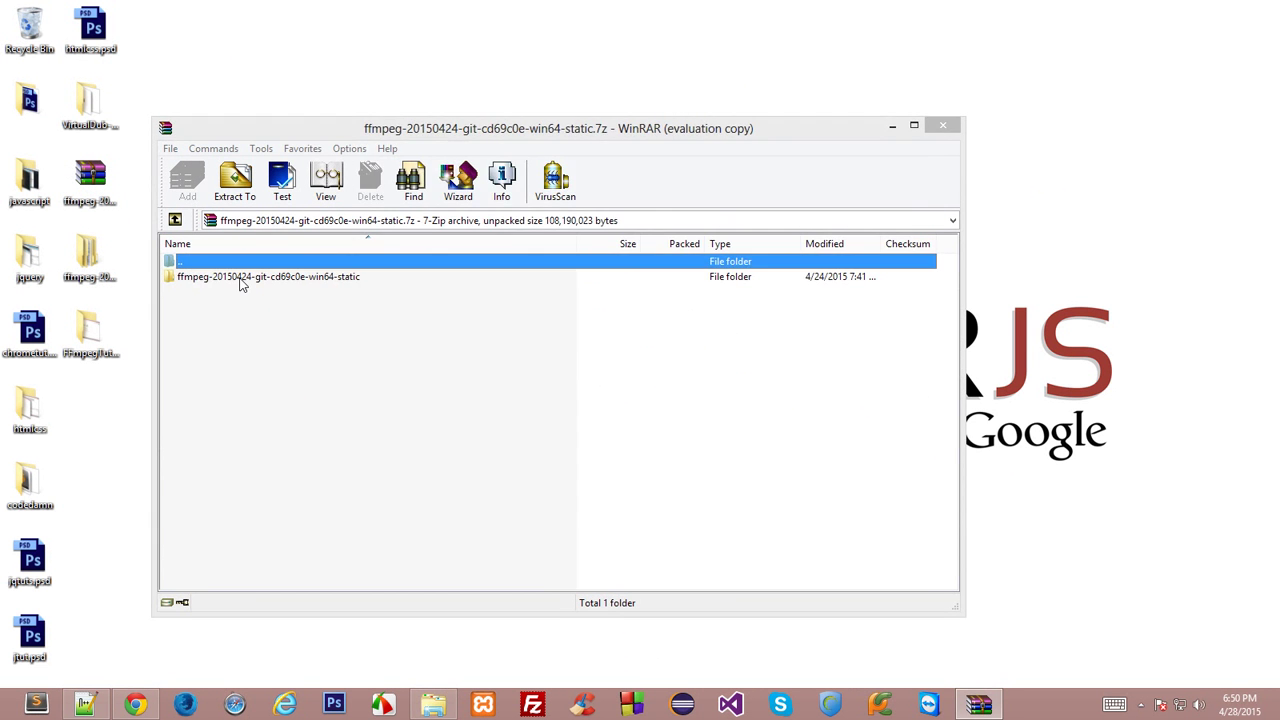
pyautogui.doubleClick(243, 277)
pyautogui.click(608, 108)
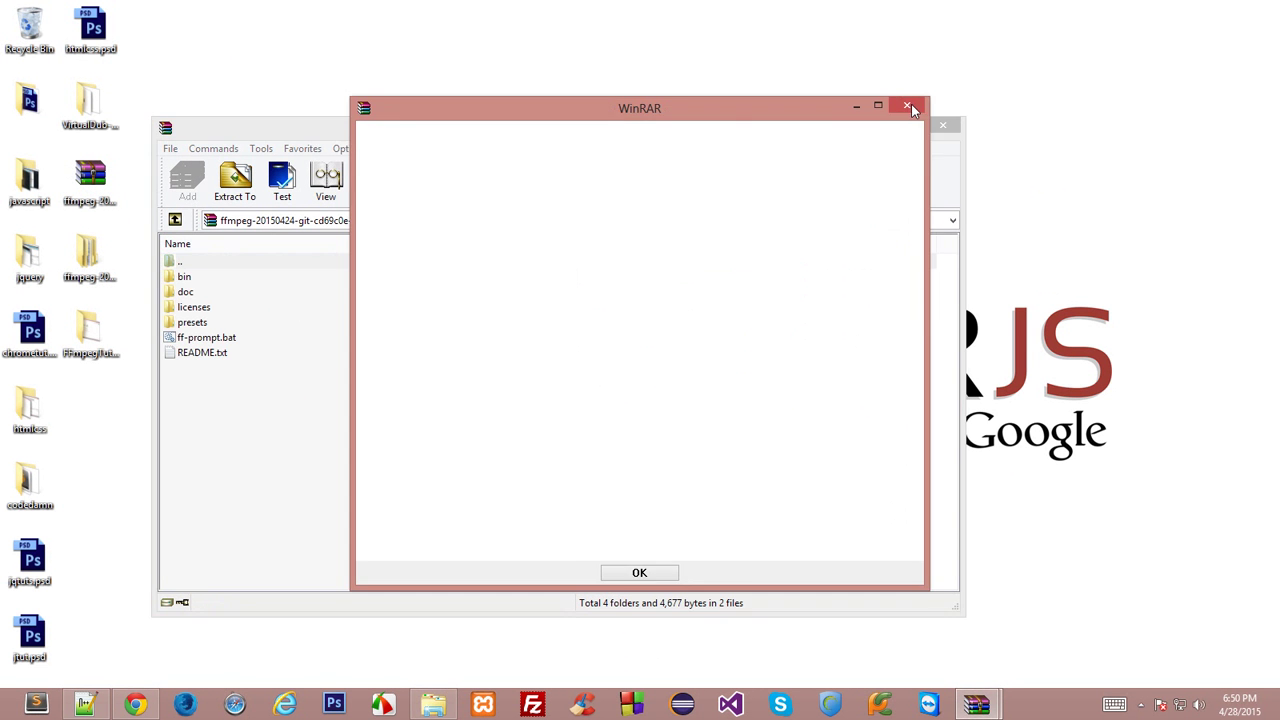
pyautogui.click(908, 106)
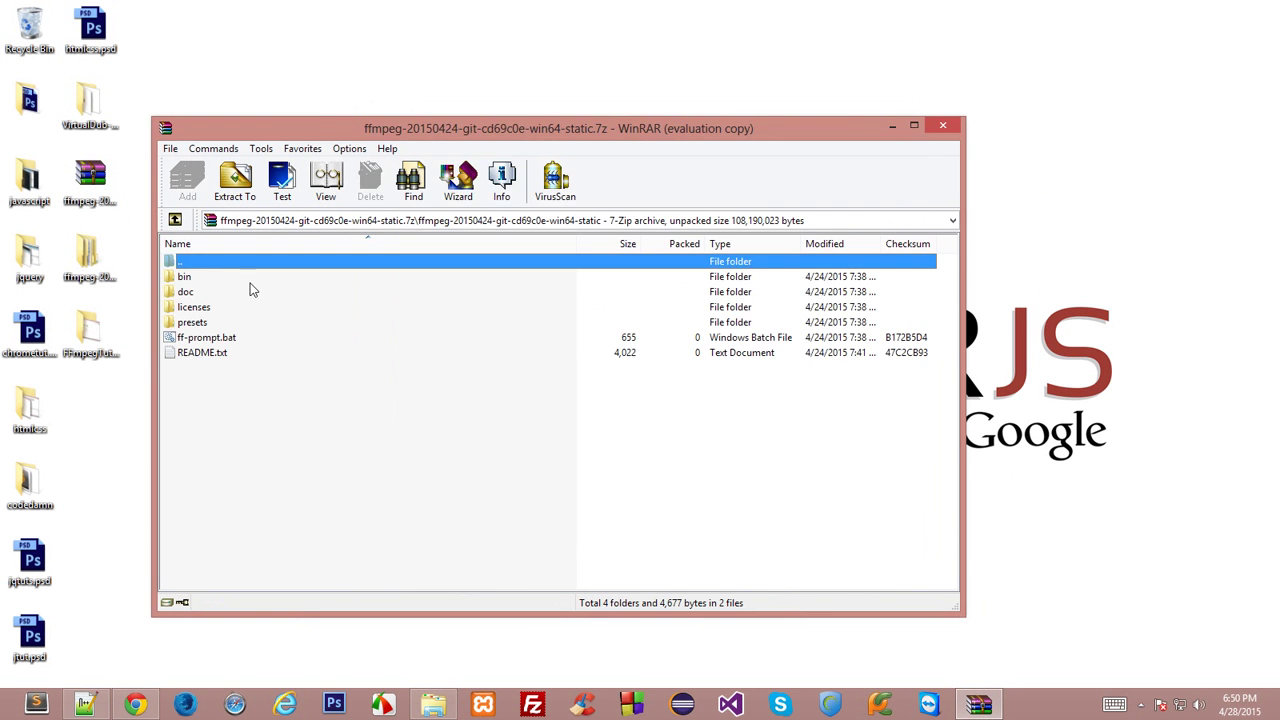
# - Run ff-prompt.bat from the extracted ffmpeg subfolder, minimize its console, and close Explorer
pyautogui.click(942, 125)
pyautogui.doubleClick(82, 266)
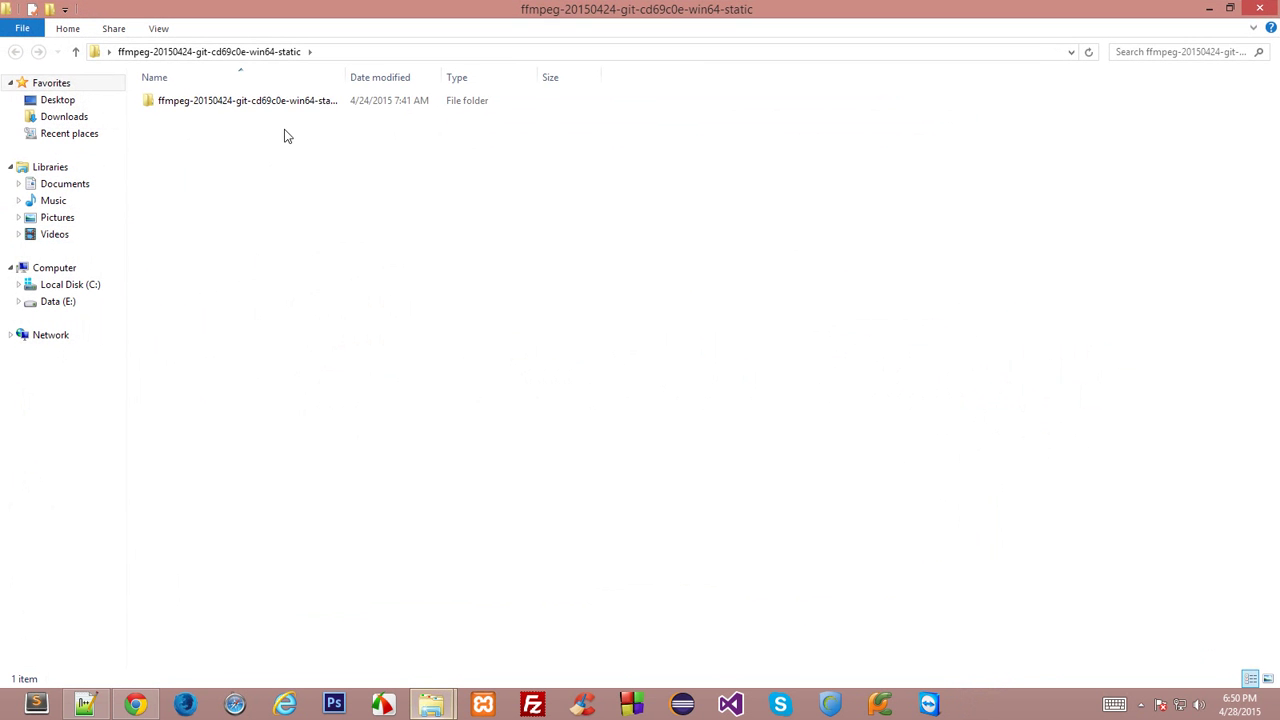
pyautogui.click(221, 106)
pyautogui.doubleClick(221, 106)
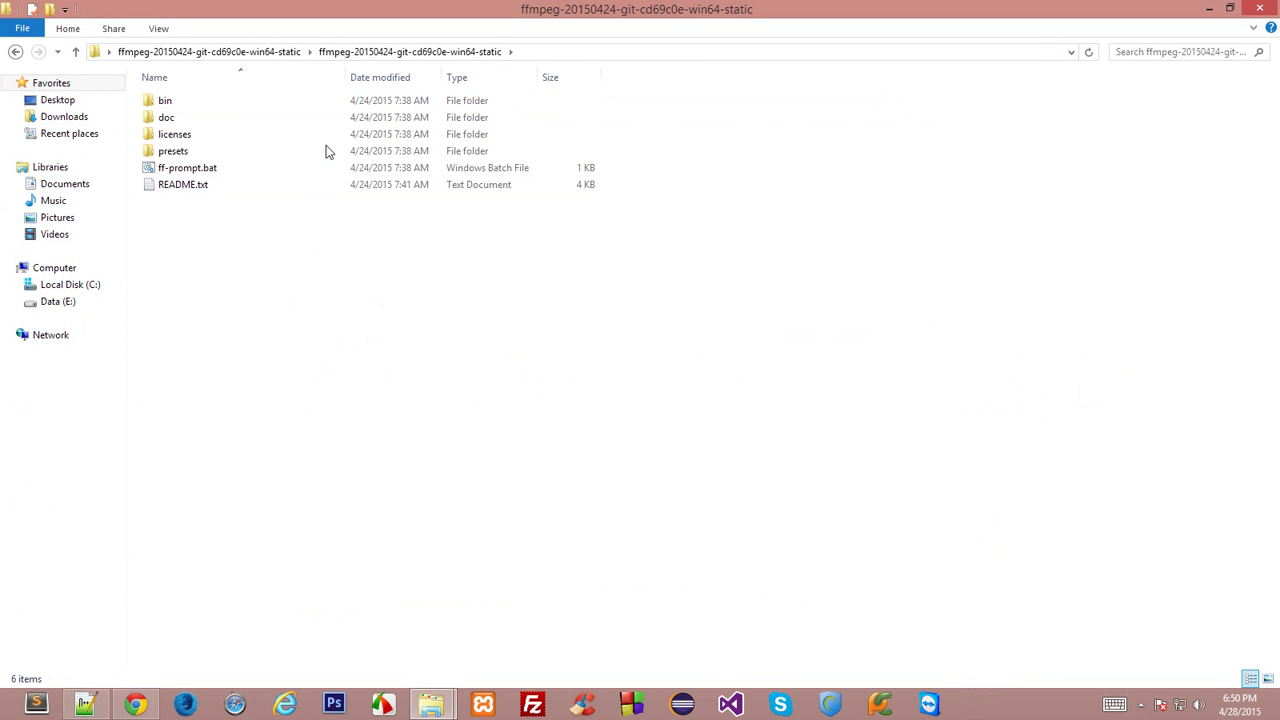
pyautogui.doubleClick(196, 171)
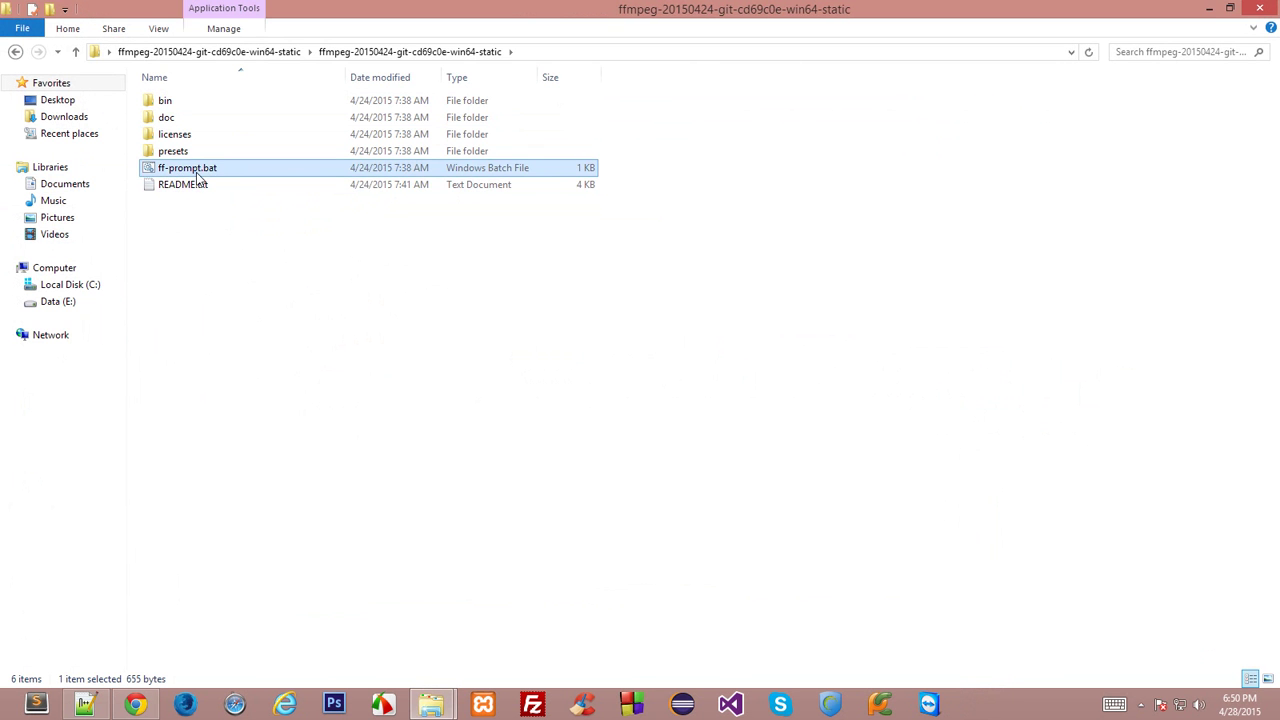
pyautogui.moveTo(420, 63); pyautogui.dragTo(731, 204)
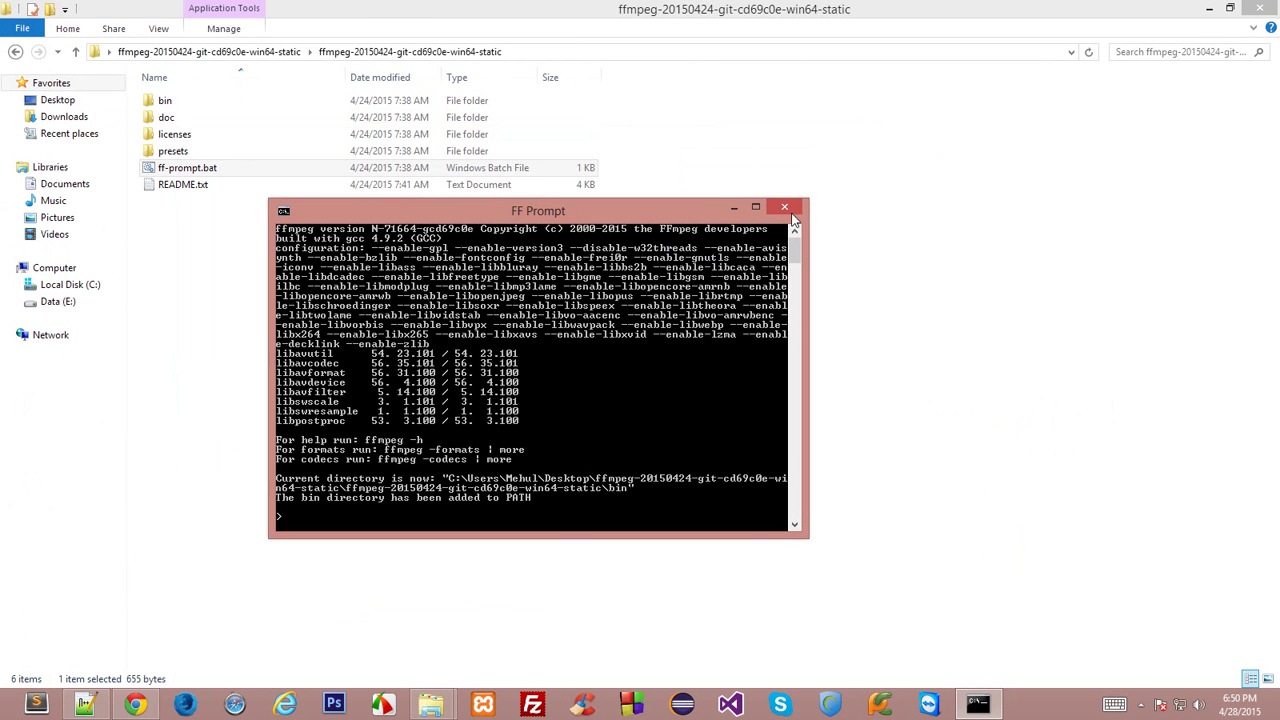
pyautogui.click(731, 204)
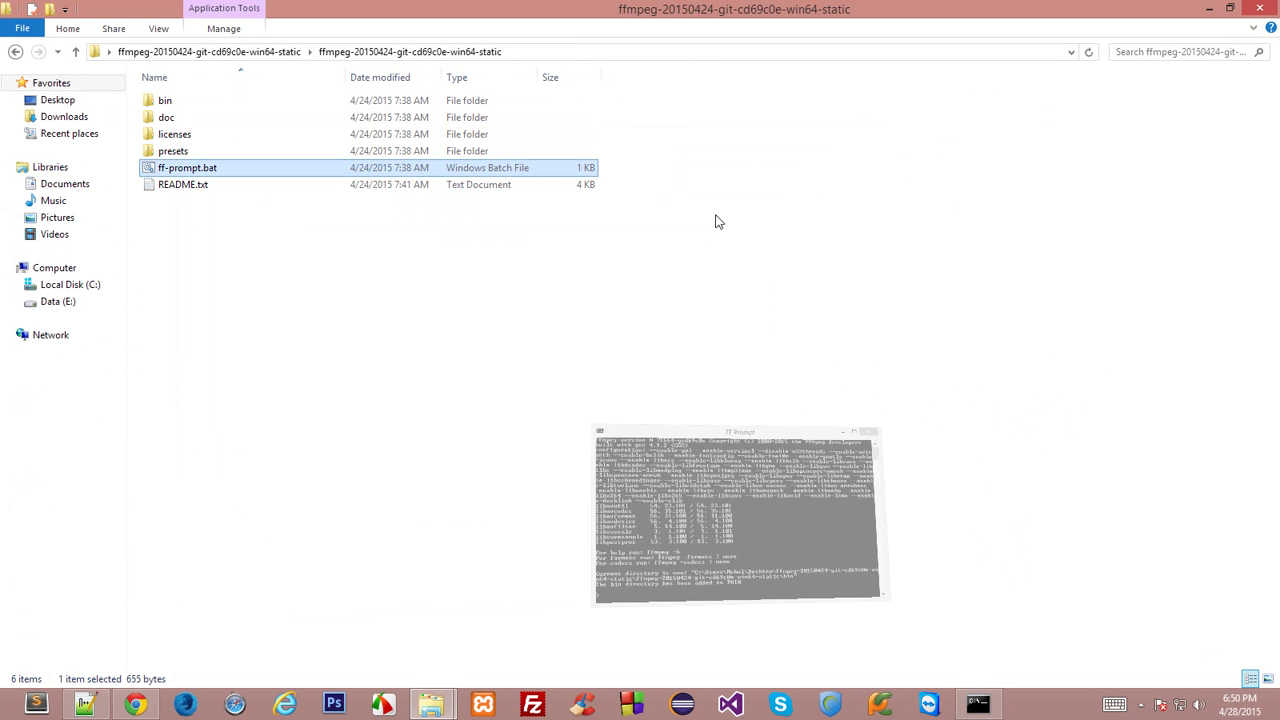
pyautogui.click(1262, 8)
# - Return to Chrome's goldwave search results tab
pyautogui.click(135, 704)
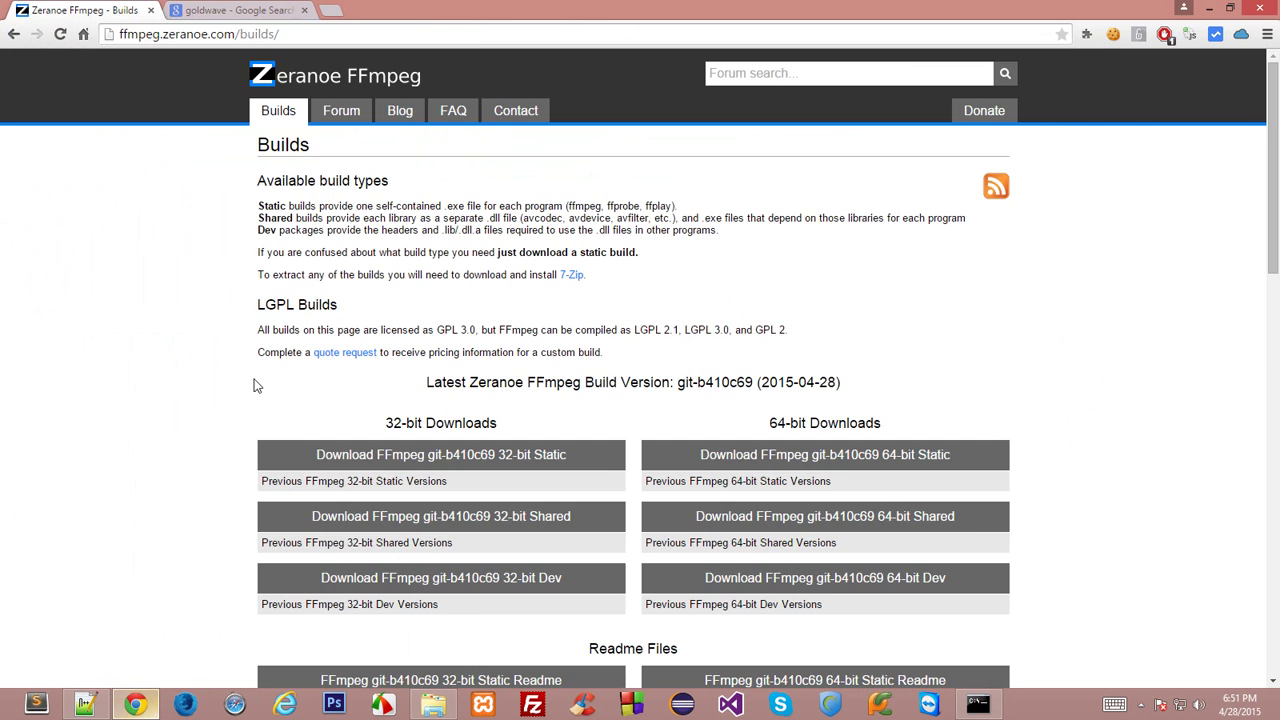
pyautogui.click(232, 11)
pyautogui.click(134, 72)
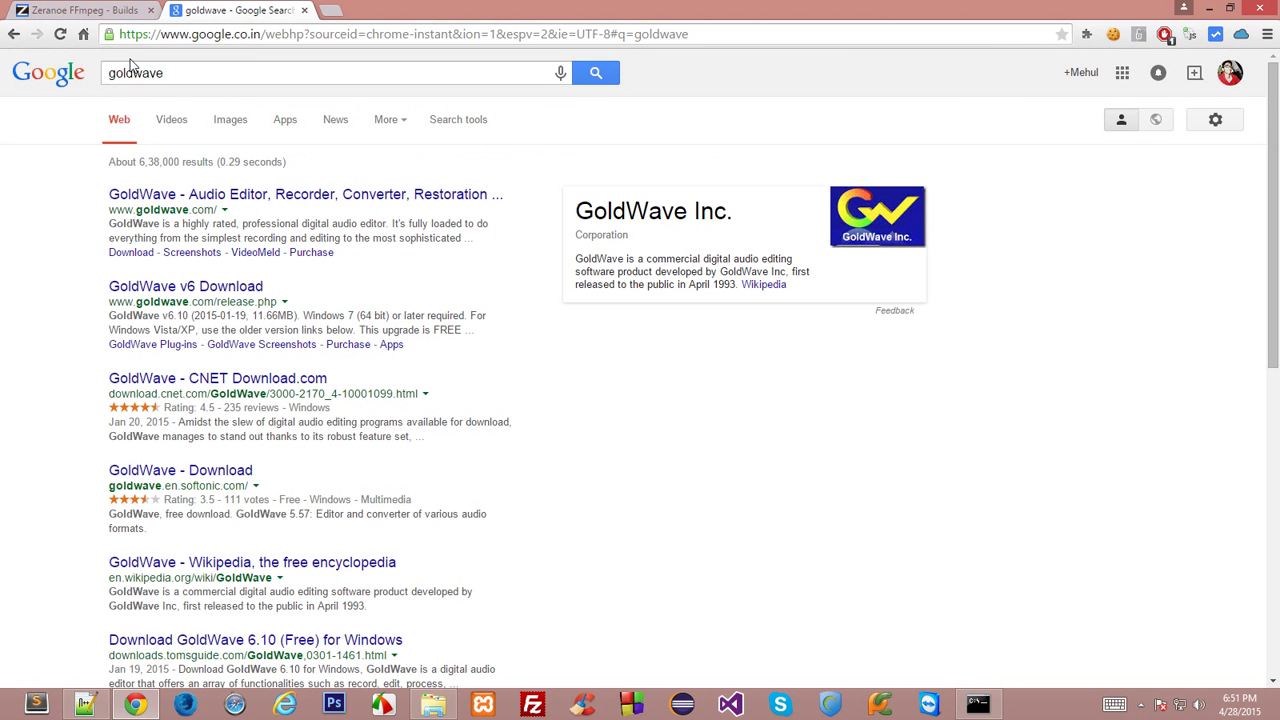
pyautogui.hotkey('ctrl', 'a')
pyautogui.click(2, 235)
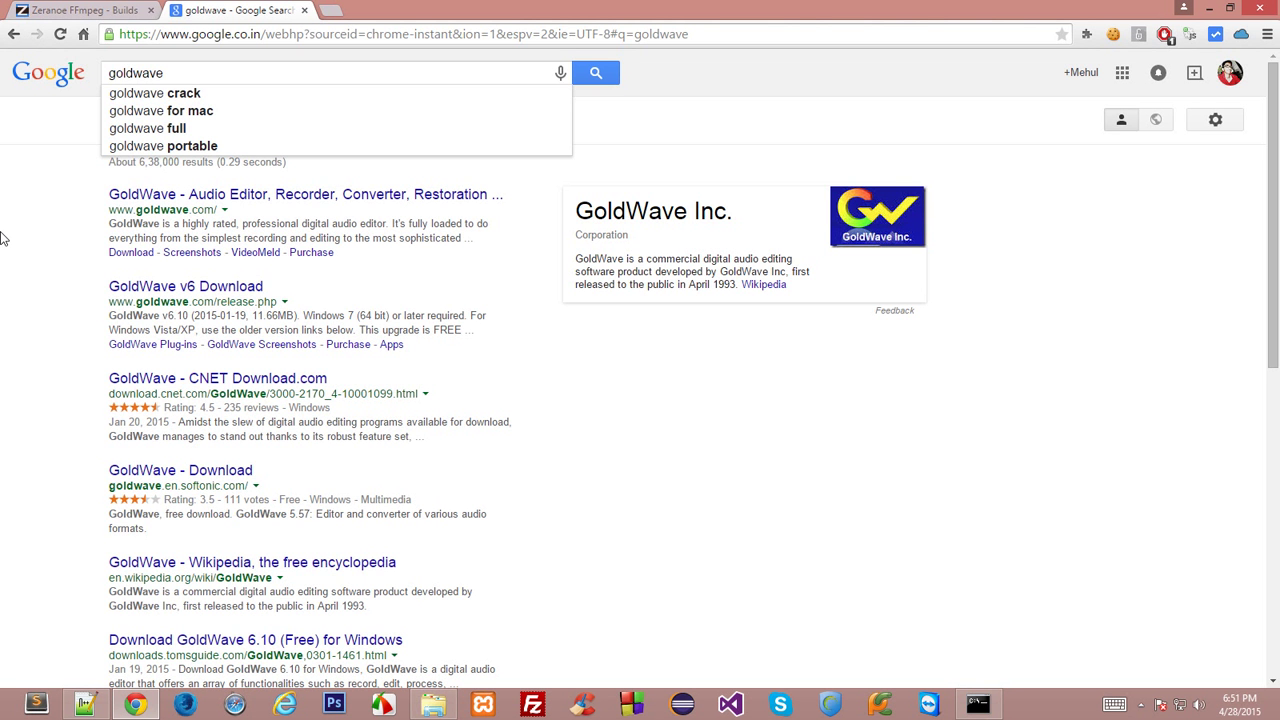
# - Open goldwave.com from the results and reach the GoldWave v6.10 download page
pyautogui.click(182, 194)
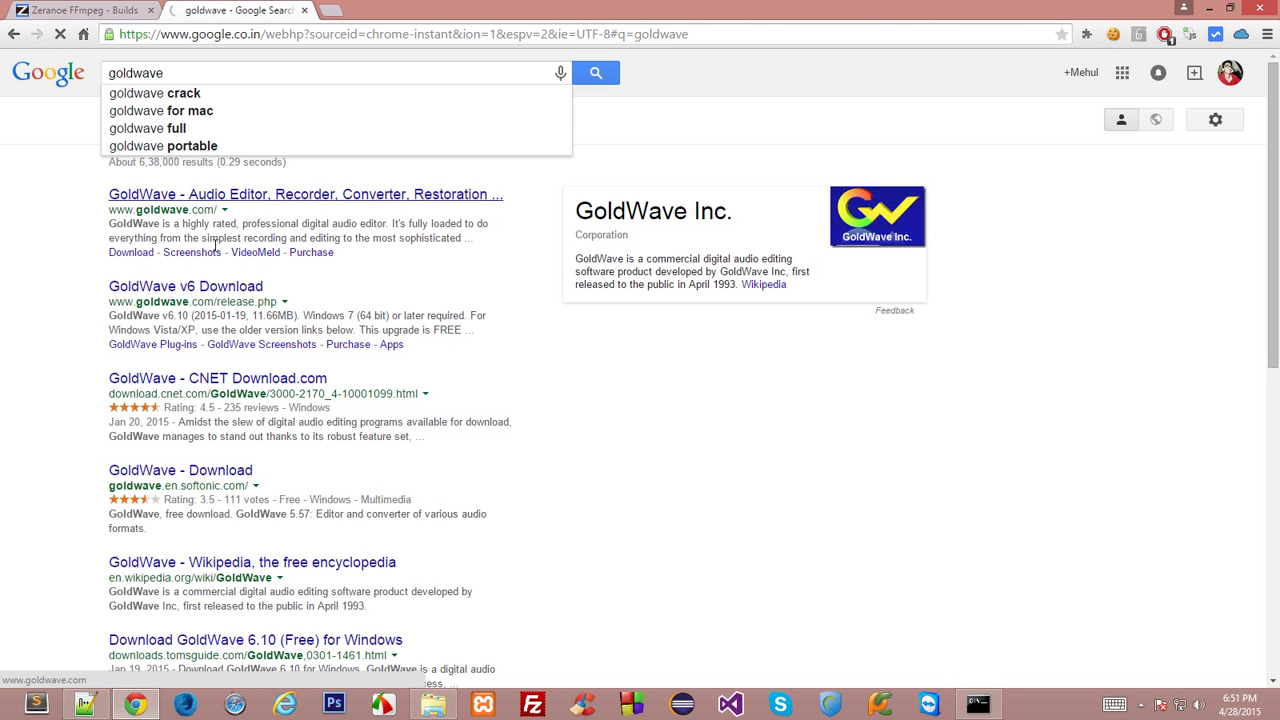
pyautogui.click(186, 199)
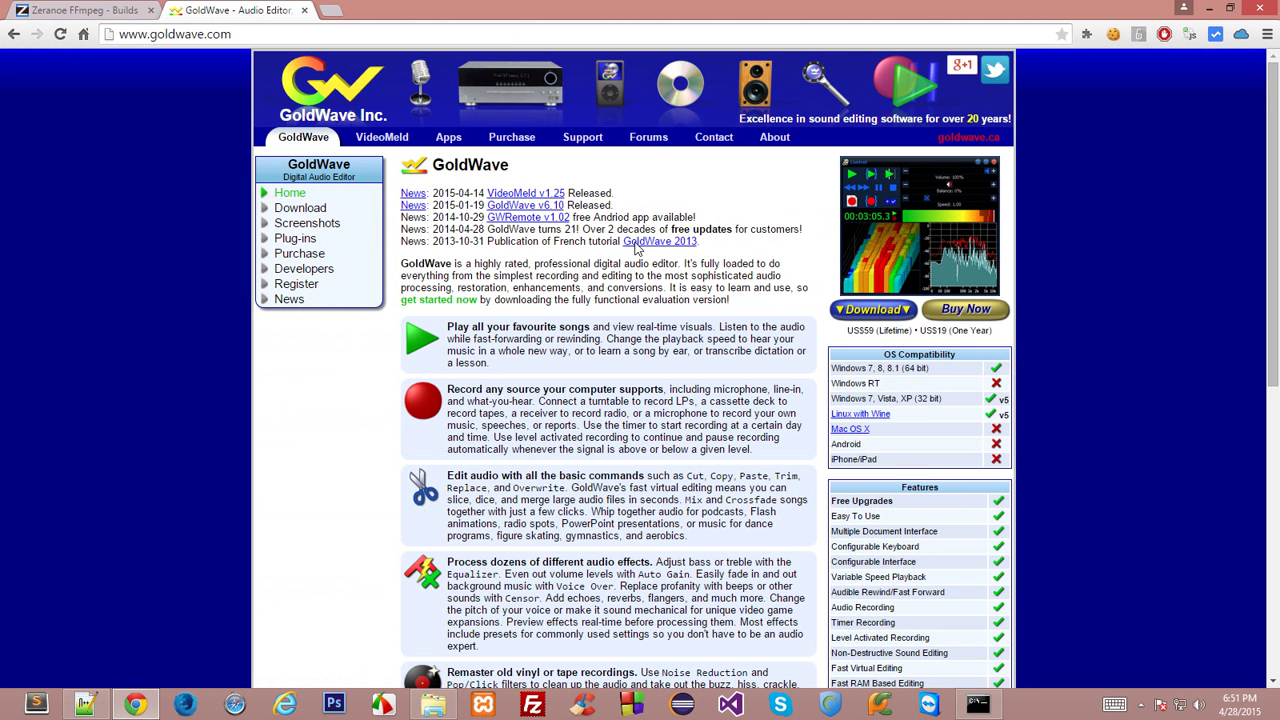
pyautogui.click(283, 143)
pyautogui.click(303, 212)
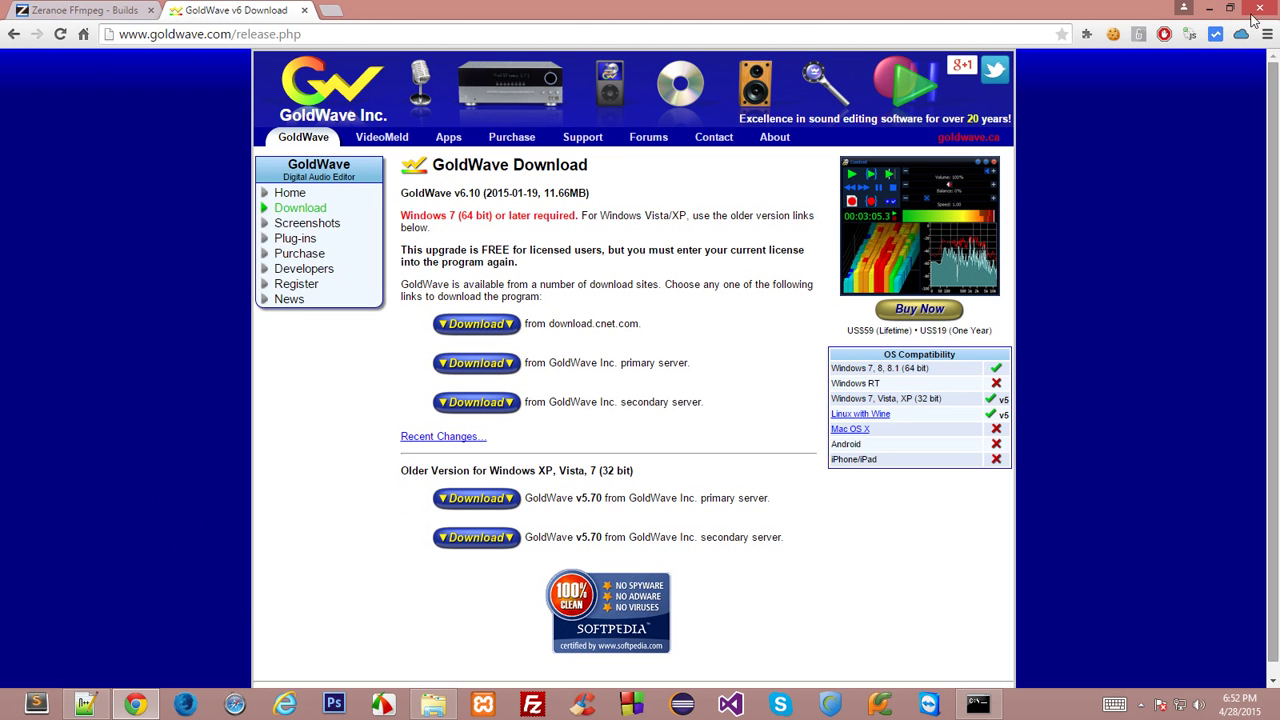
pyautogui.click(2, 717)
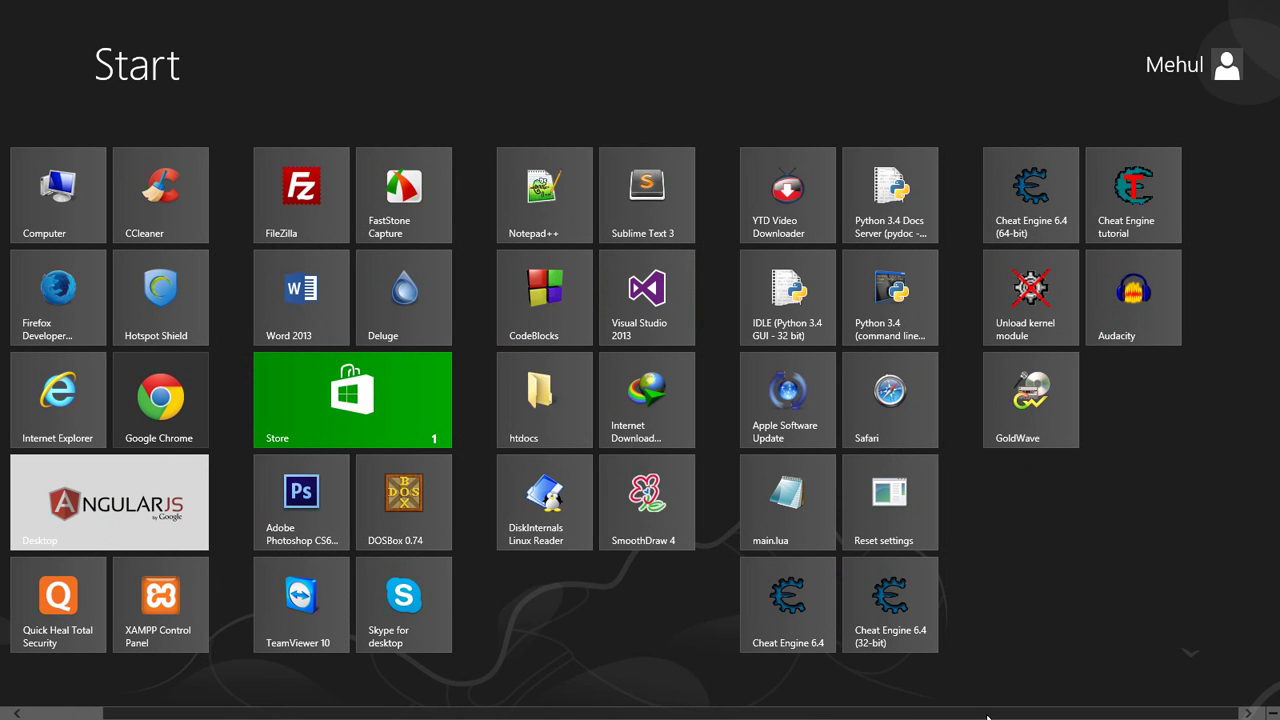
# - Launch GoldWave from its Start tile, keep FF Prompt minimized, and show the FFmpegTutorial folder
pyautogui.click(1025, 406)
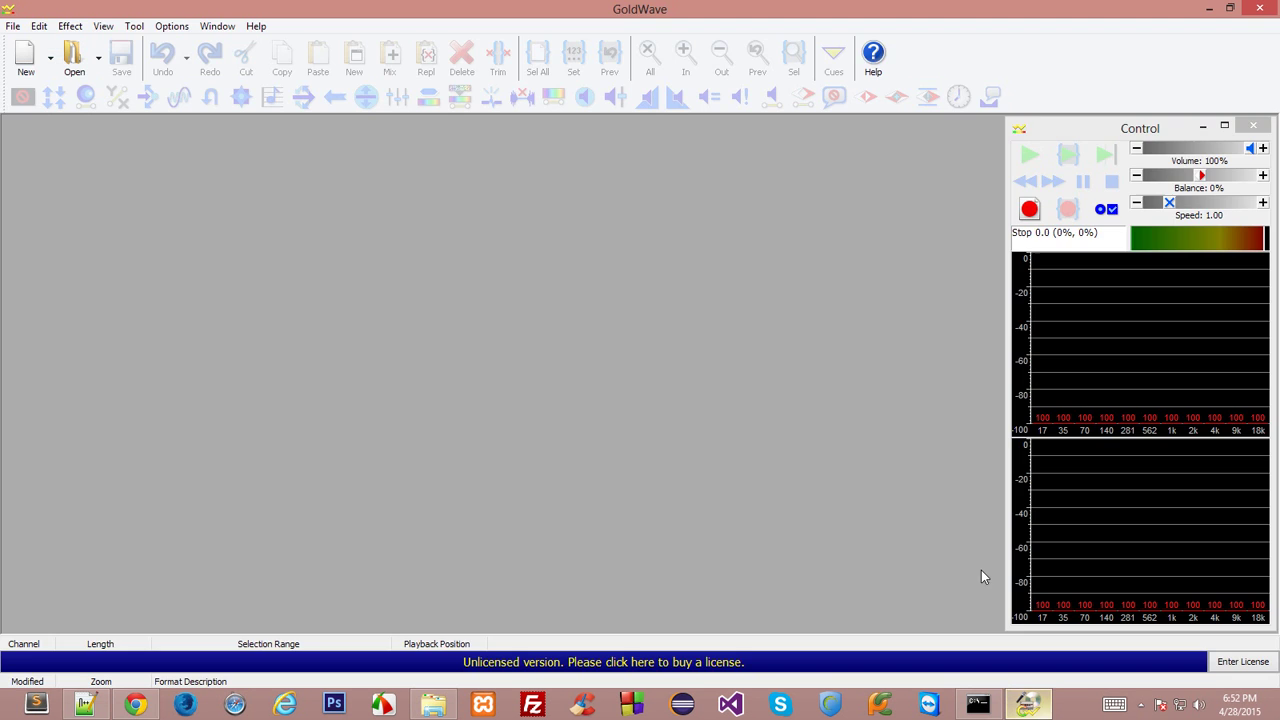
pyautogui.click(978, 704)
pyautogui.click(734, 208)
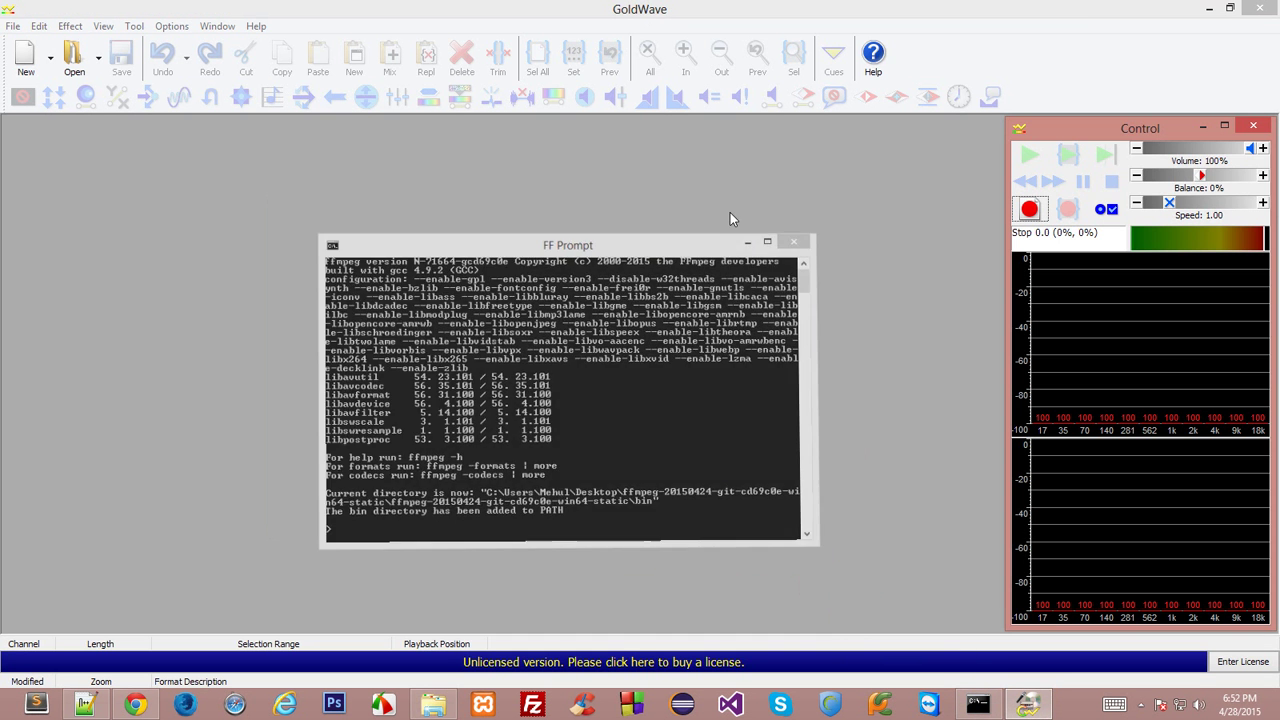
pyautogui.click(433, 704)
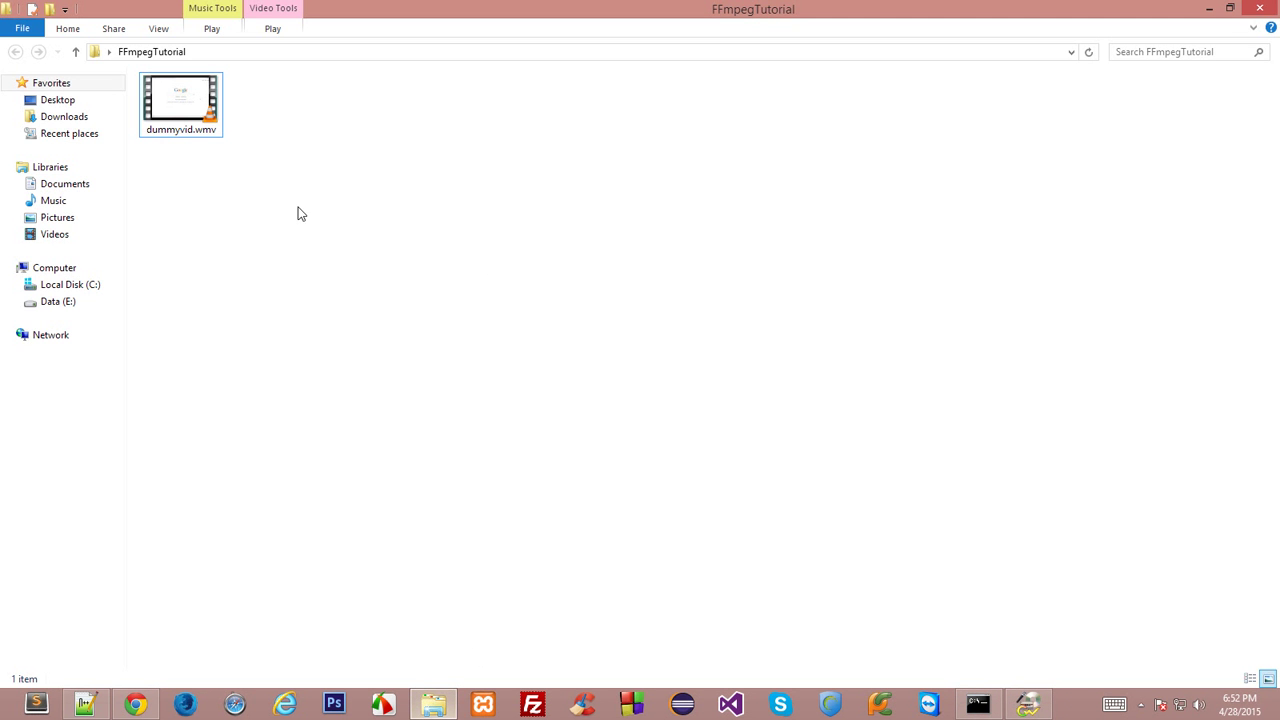
# - Play dummyvid.wmv briefly in VLC, close it, and bring up the file's context menu
pyautogui.click(199, 128)
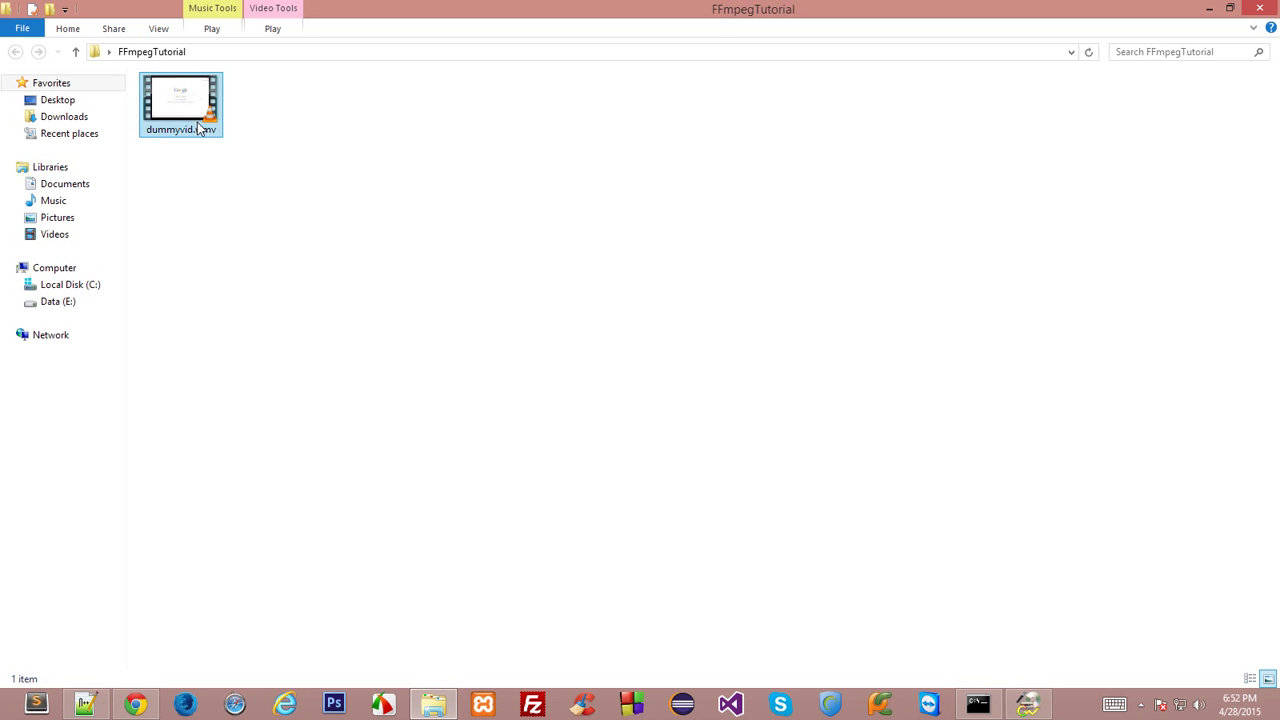
pyautogui.click(230, 140)
pyautogui.click(175, 107)
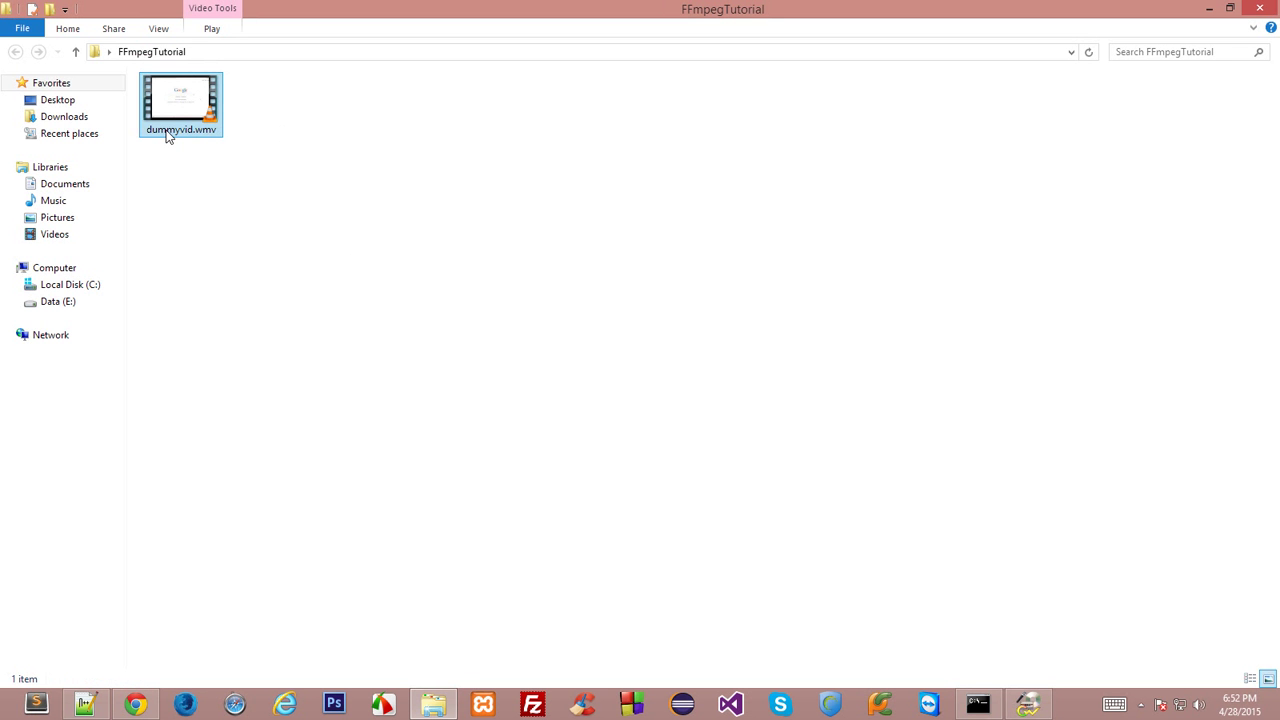
pyautogui.doubleClick(184, 116)
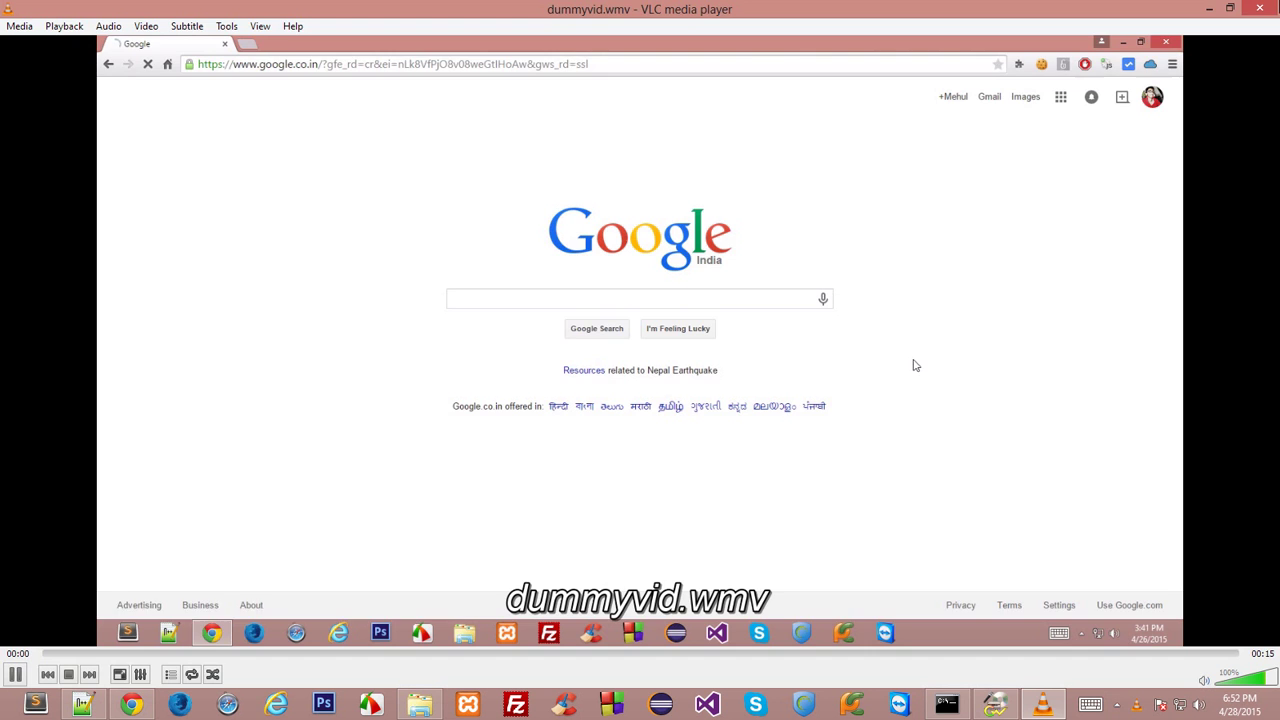
pyautogui.click(1260, 8)
pyautogui.rightClick(195, 111)
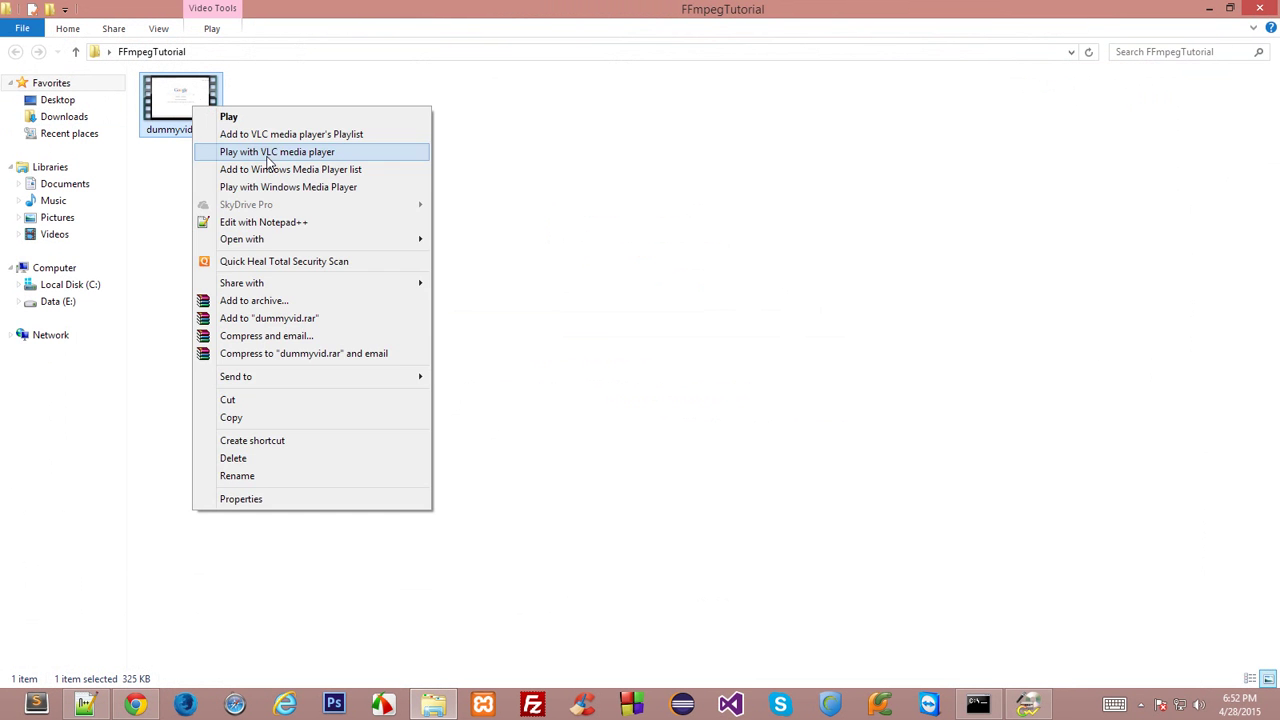
# - Open dummyvid.wmv in Windows Media Player and maximize the player window
pyautogui.moveTo(366, 239)
pyautogui.click(530, 316)
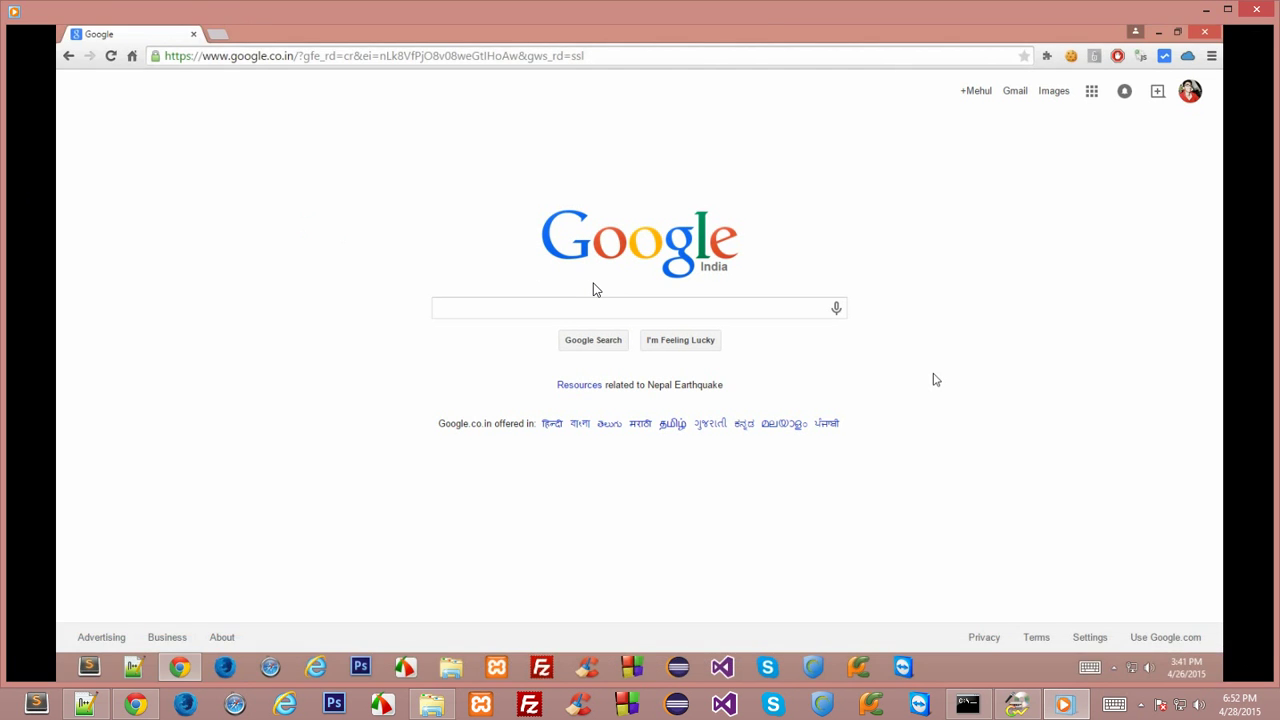
pyautogui.doubleClick(737, 26)
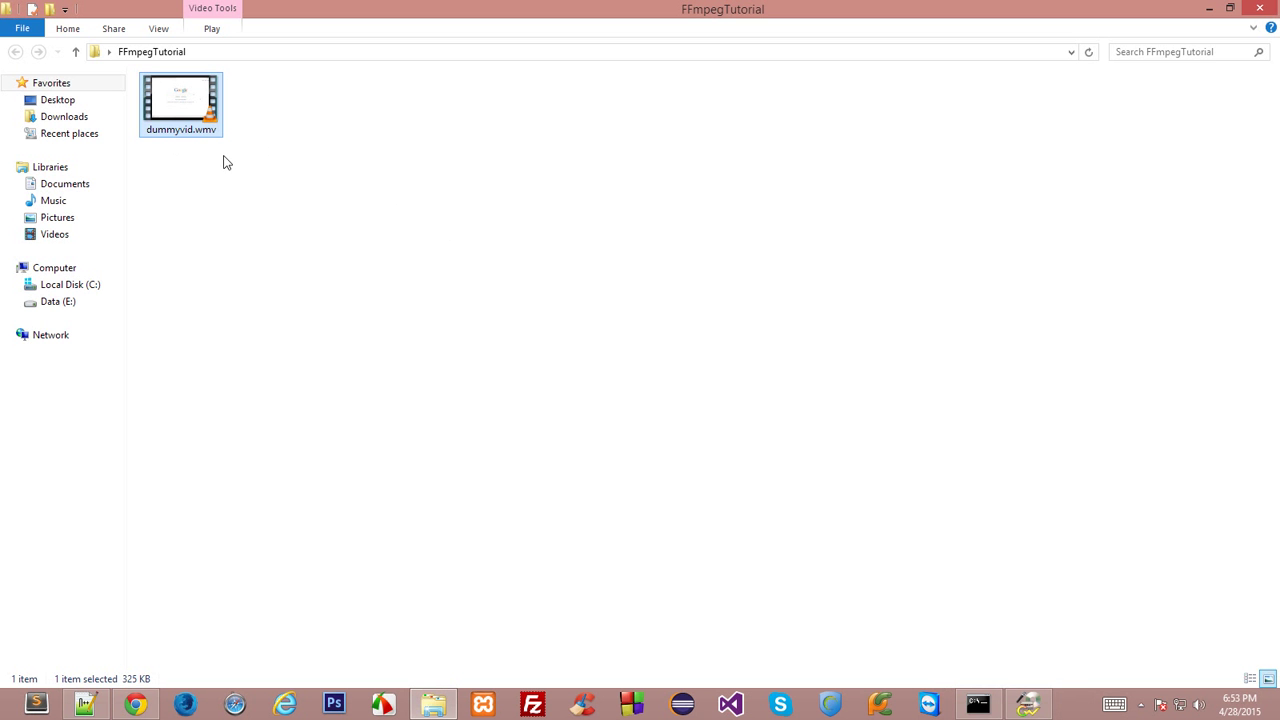
# - Load the audio of dummyvid.wmv from FFmpegTutorial into GoldWave
pyautogui.click(1030, 704)
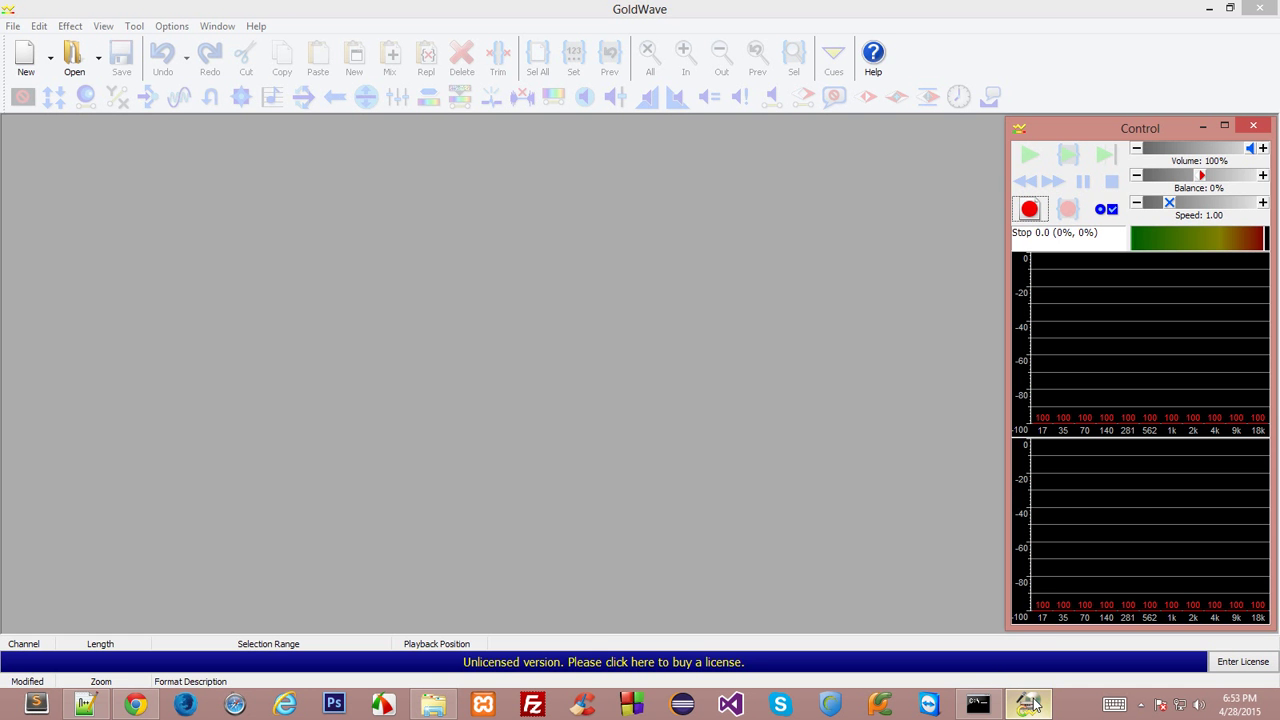
pyautogui.click(78, 58)
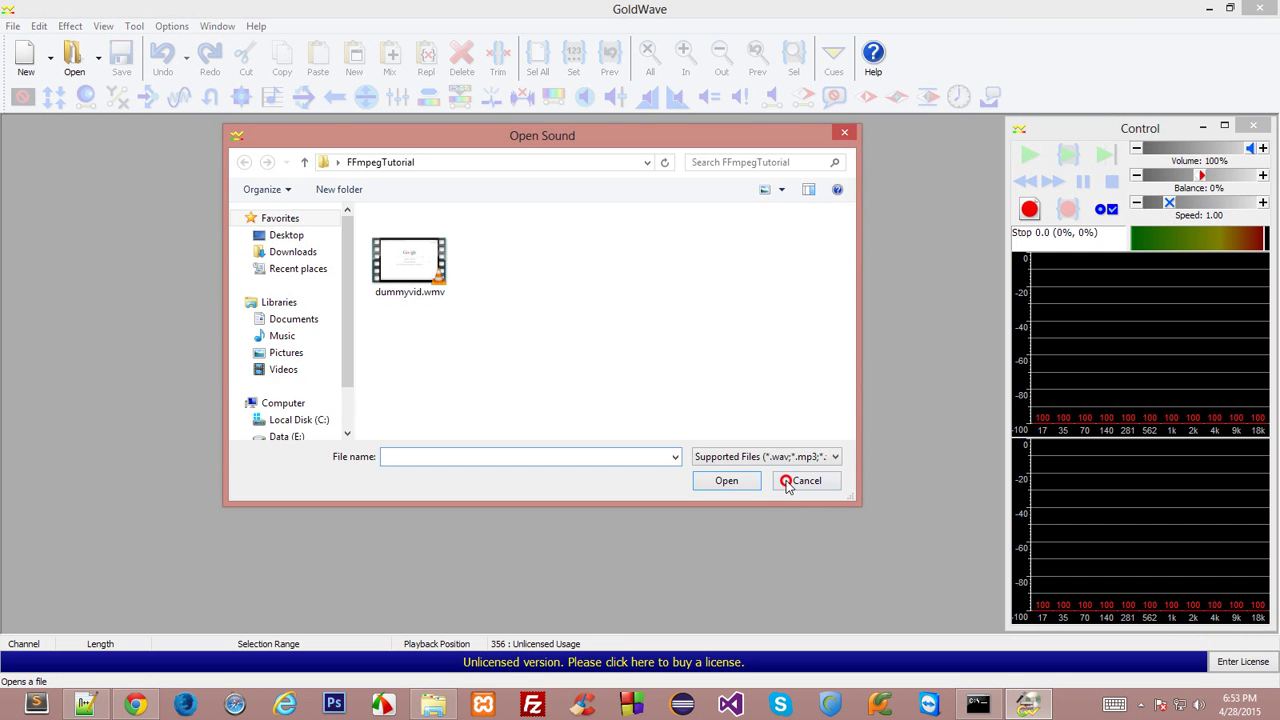
pyautogui.click(805, 481)
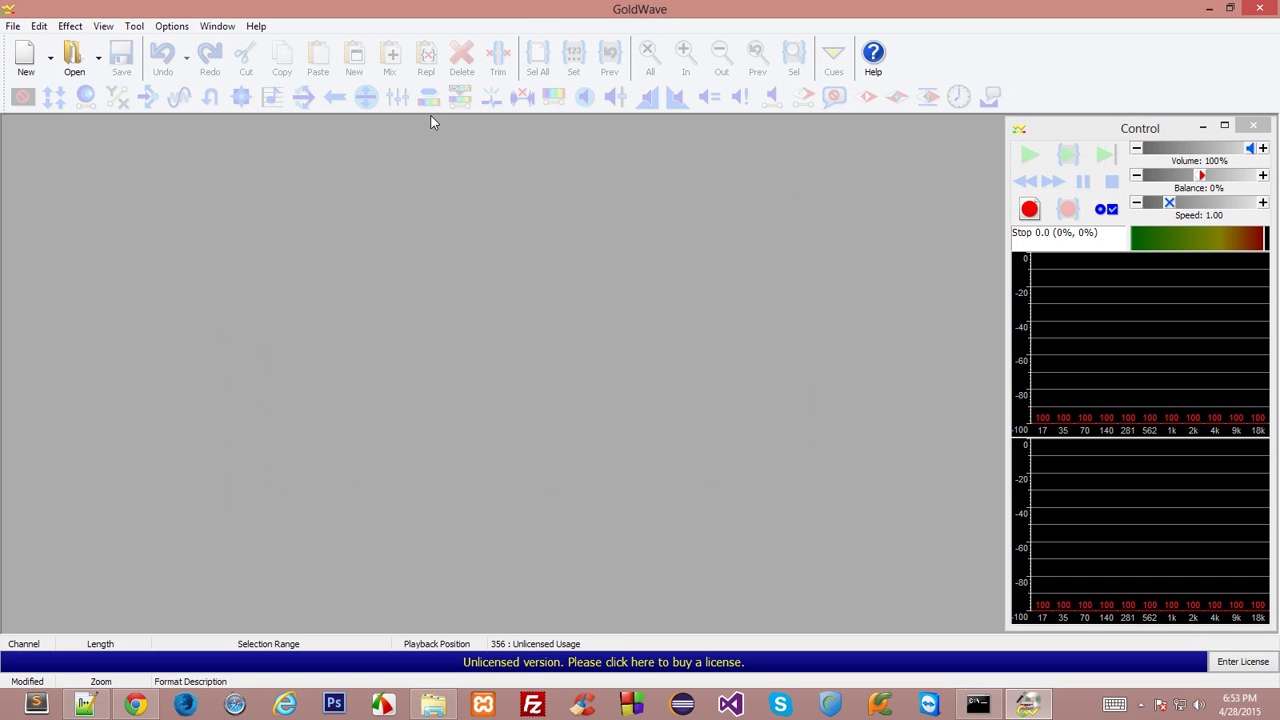
pyautogui.click(72, 52)
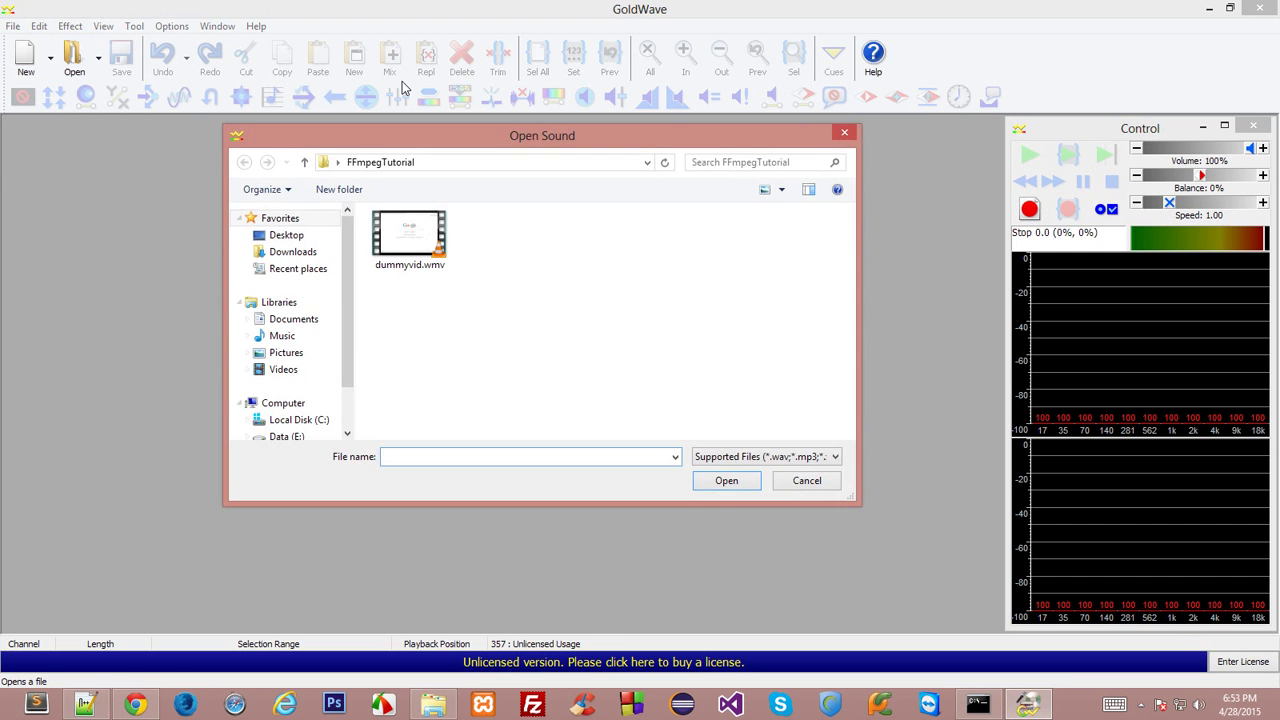
pyautogui.click(408, 268)
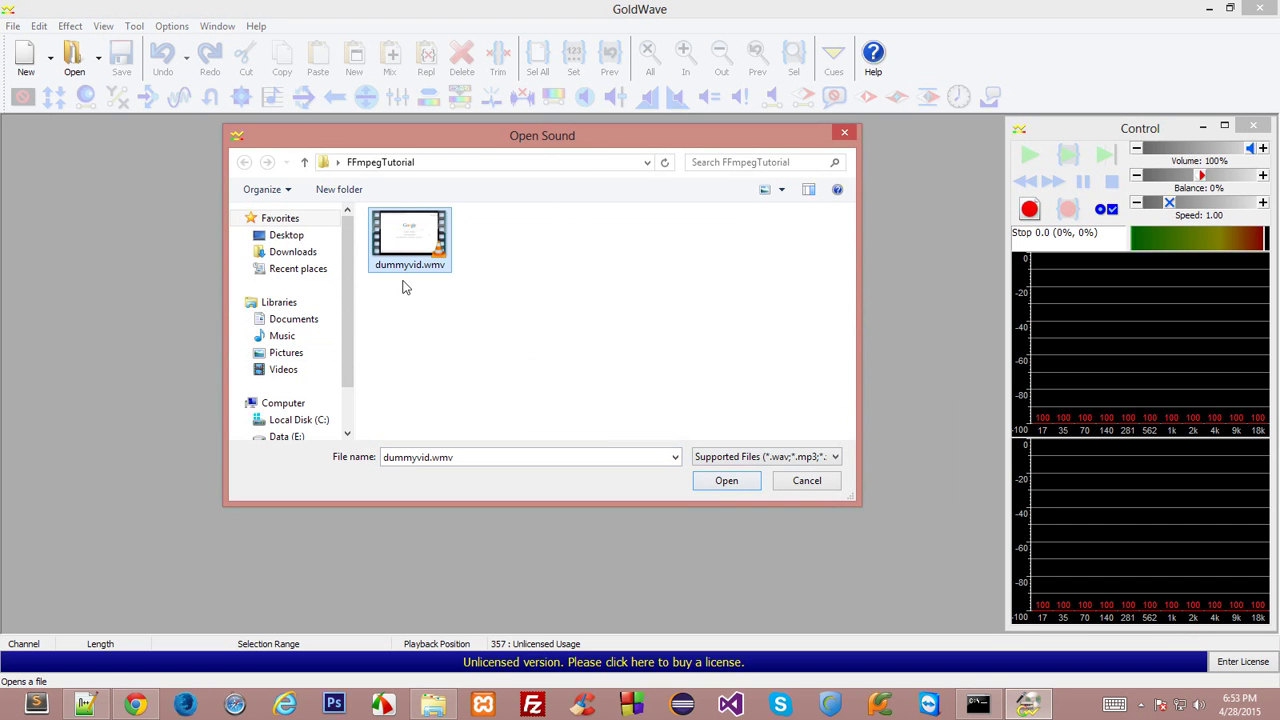
pyautogui.doubleClick(408, 246)
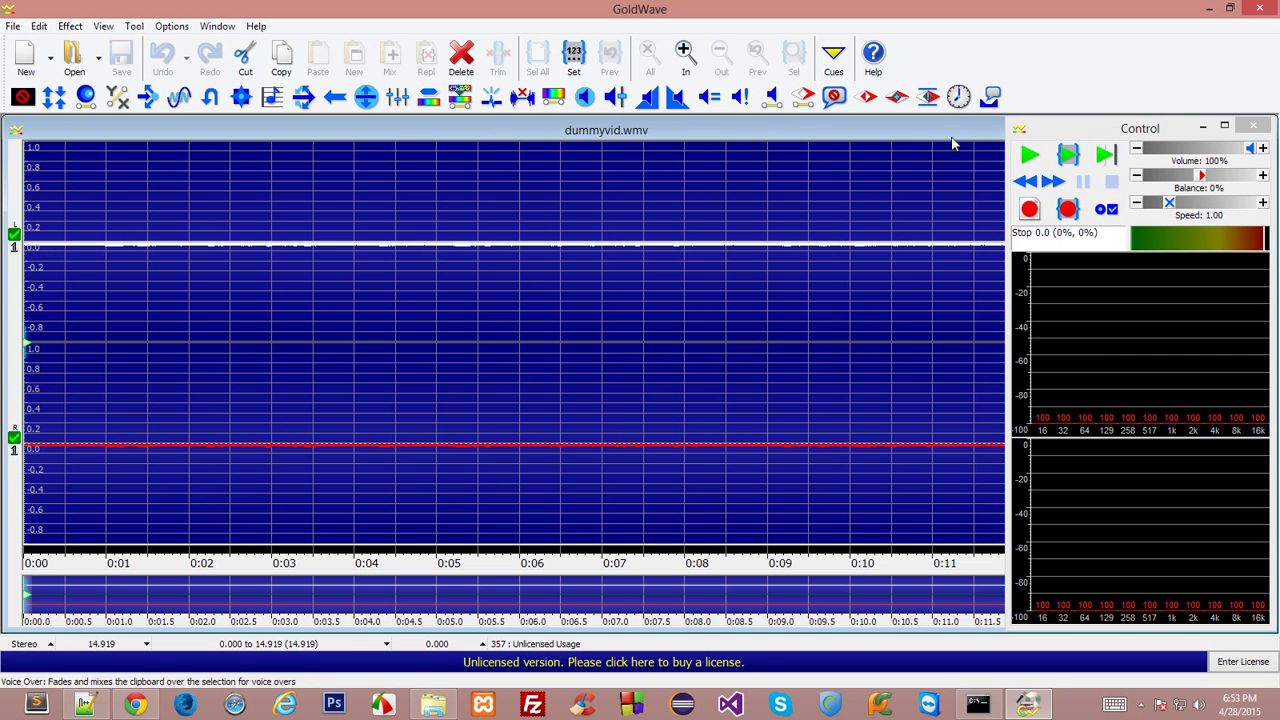
# - Widen the Control panel and briefly play back the 14.919-second track
pyautogui.moveTo(1007, 220); pyautogui.dragTo(938, 218)
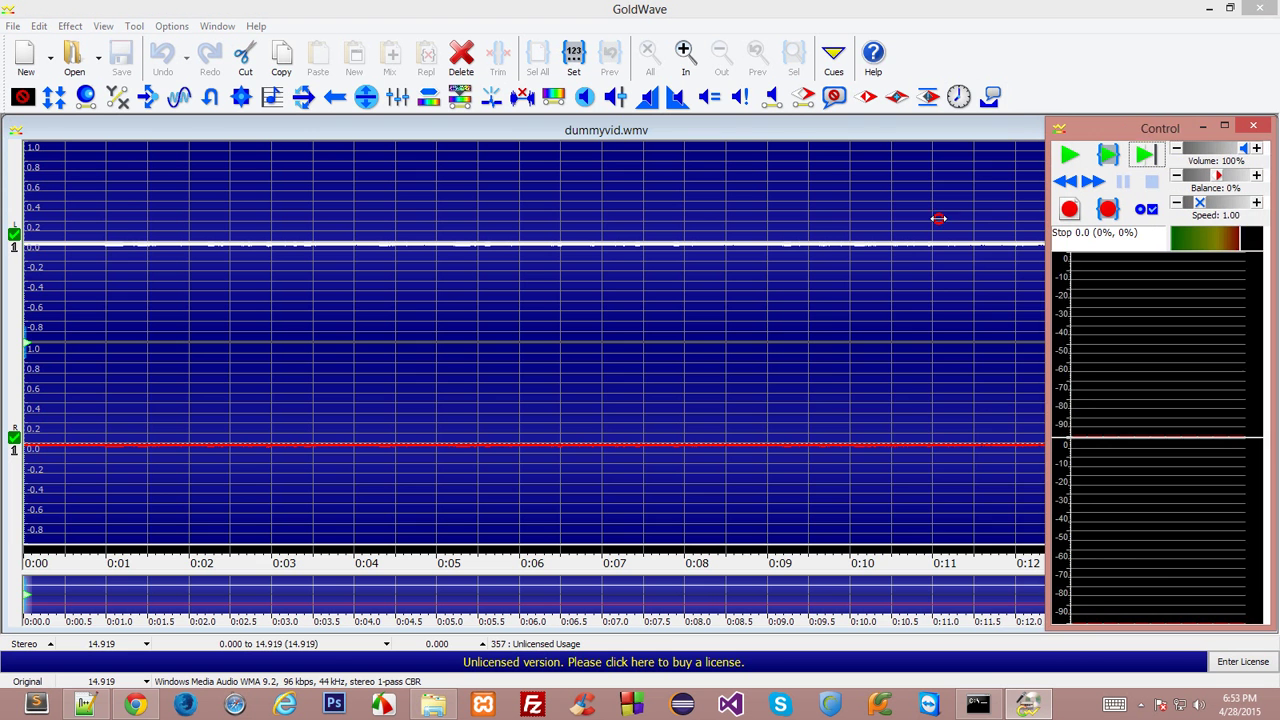
pyautogui.click(955, 160)
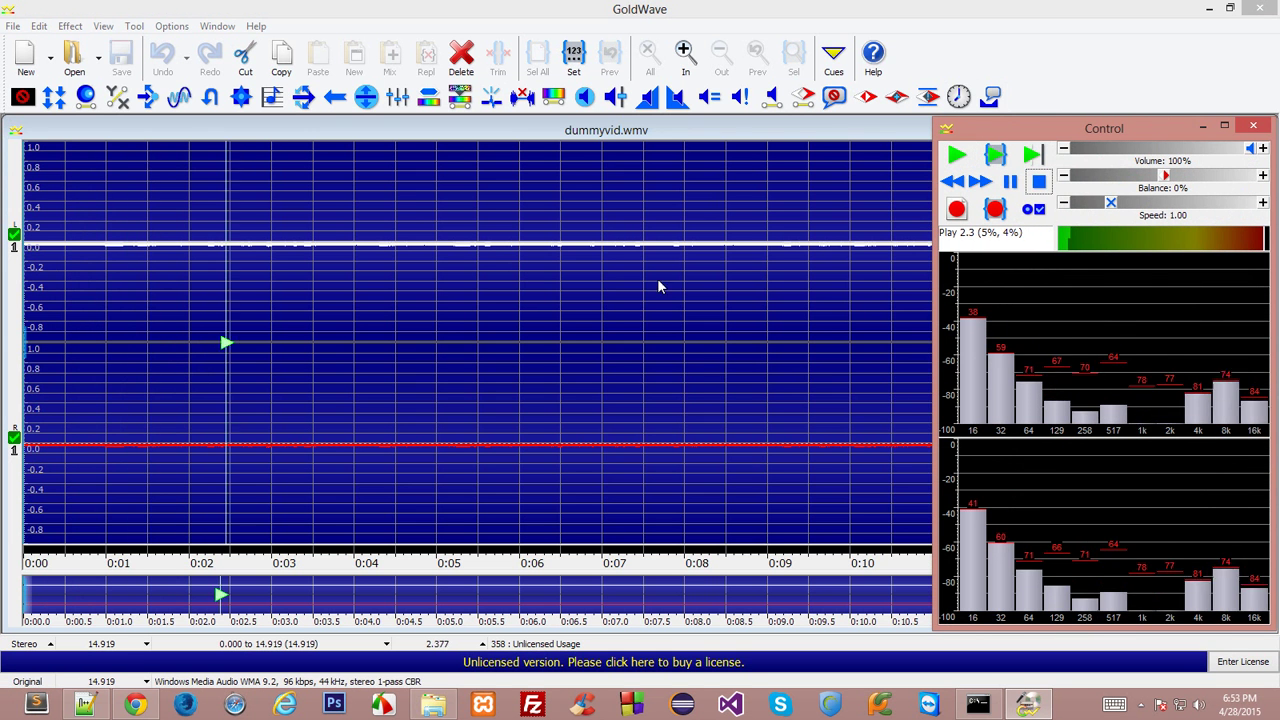
pyautogui.press('space')
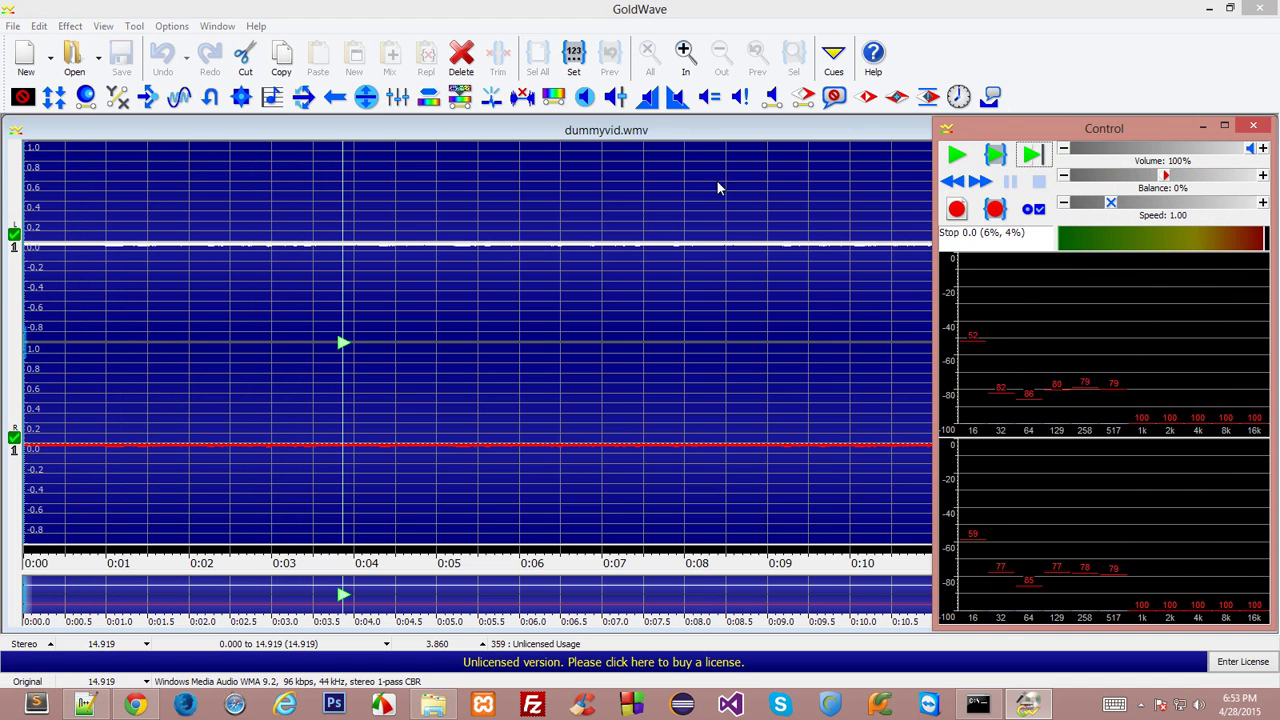
pyautogui.press('space')
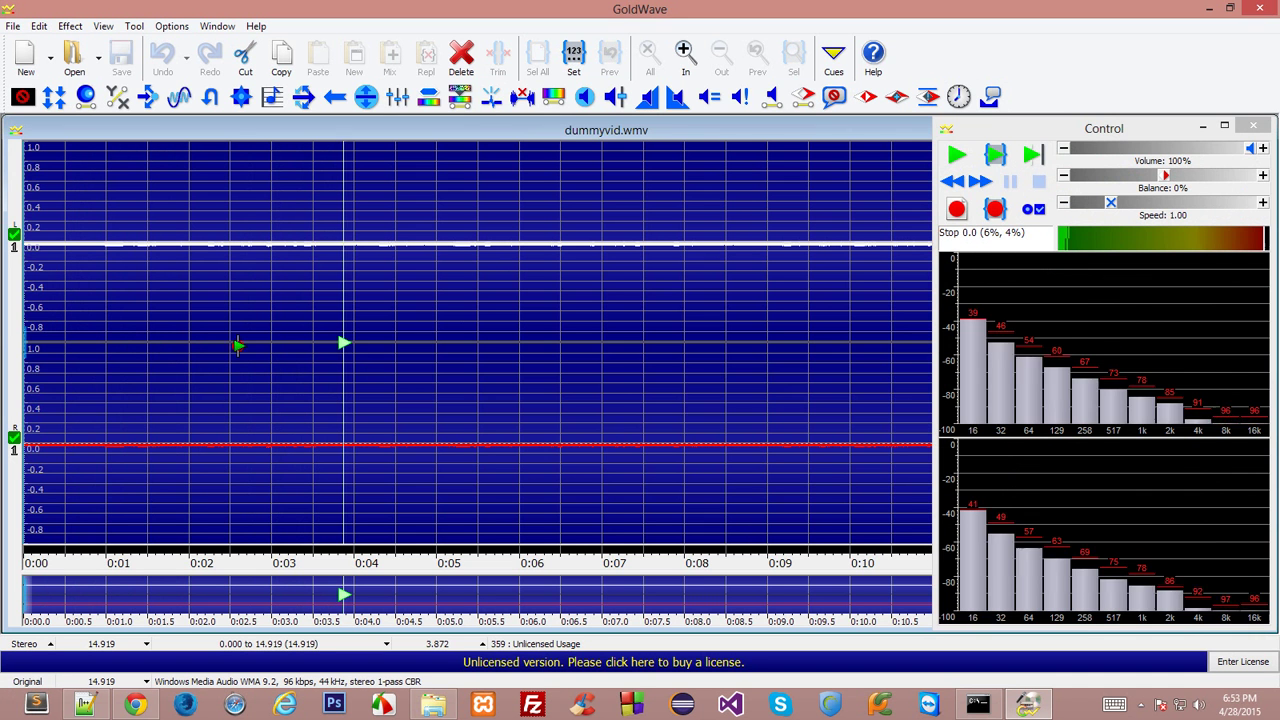
pyautogui.press('space')
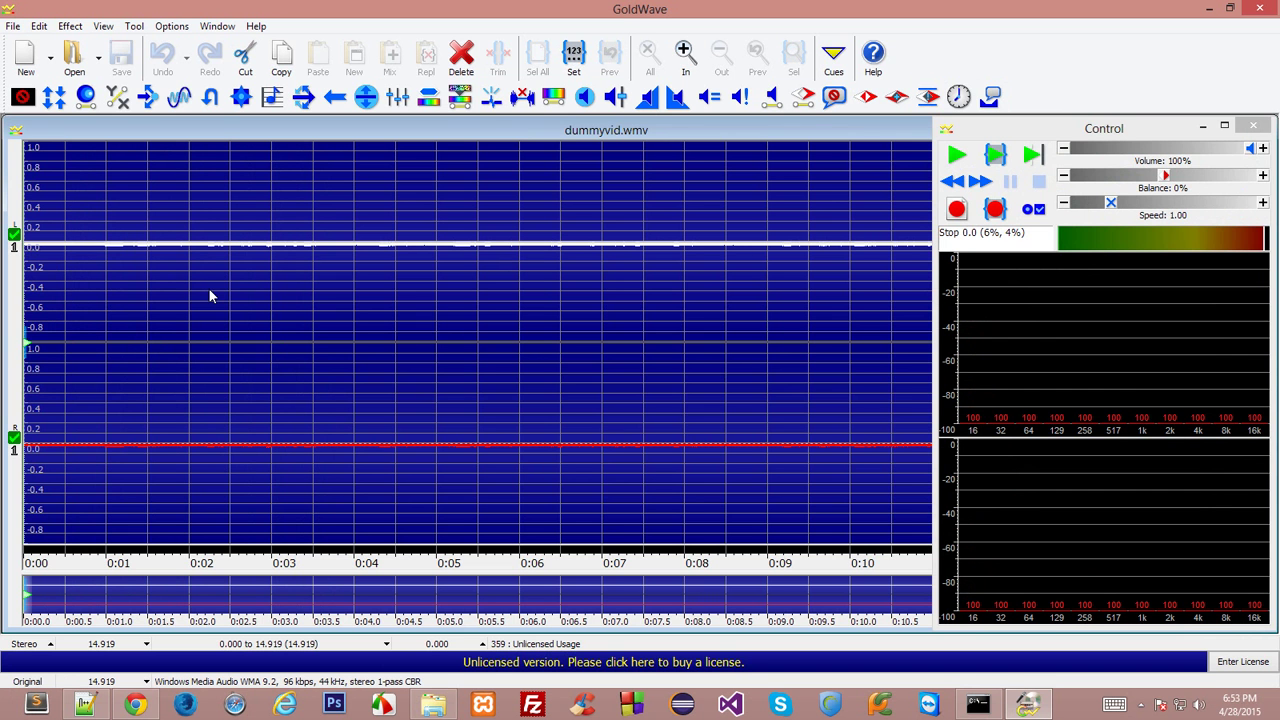
# - Apply Effect > Volume > Maximize Volume to 0.00 dB after previewing it
pyautogui.click(70, 27)
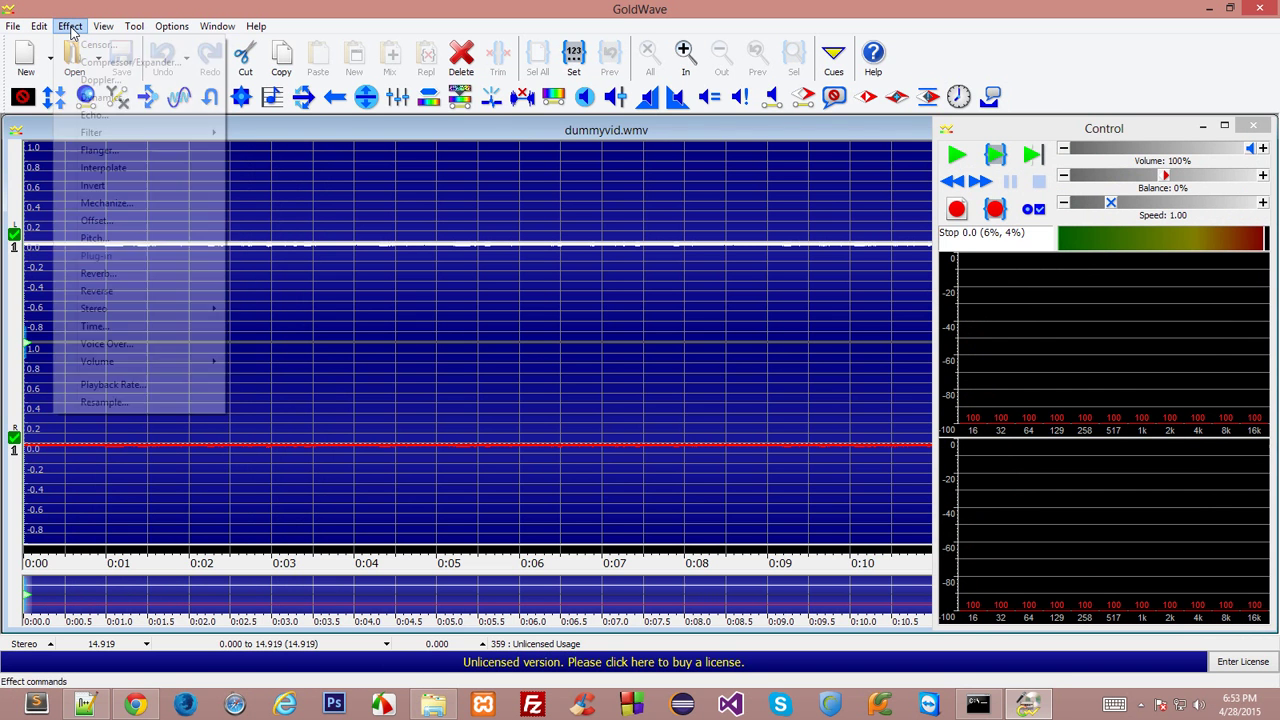
pyautogui.moveTo(166, 364)
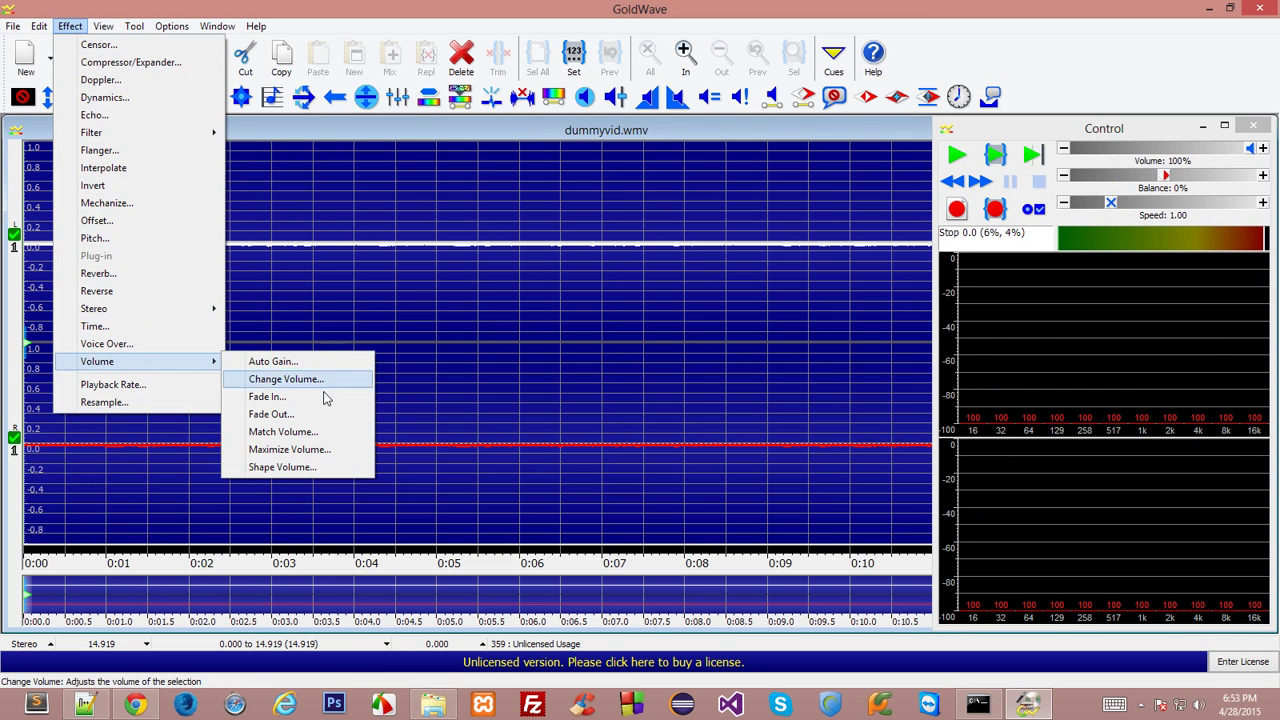
pyautogui.click(320, 450)
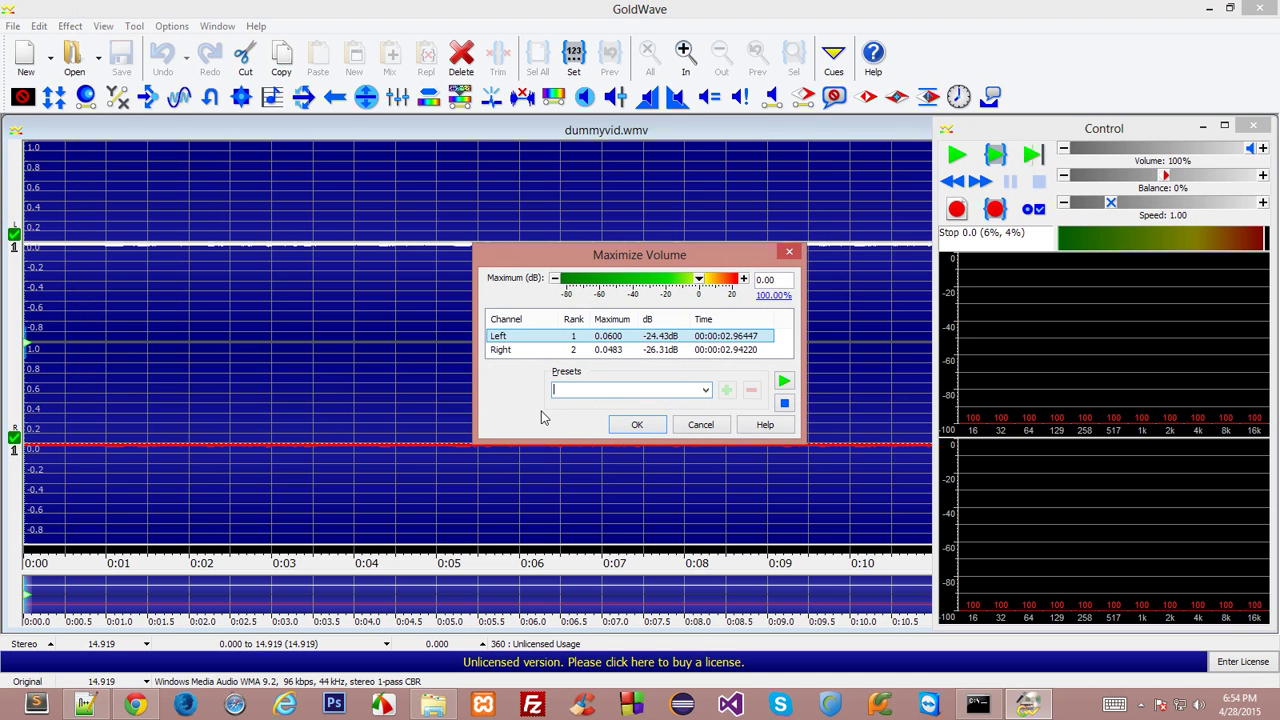
pyautogui.click(784, 384)
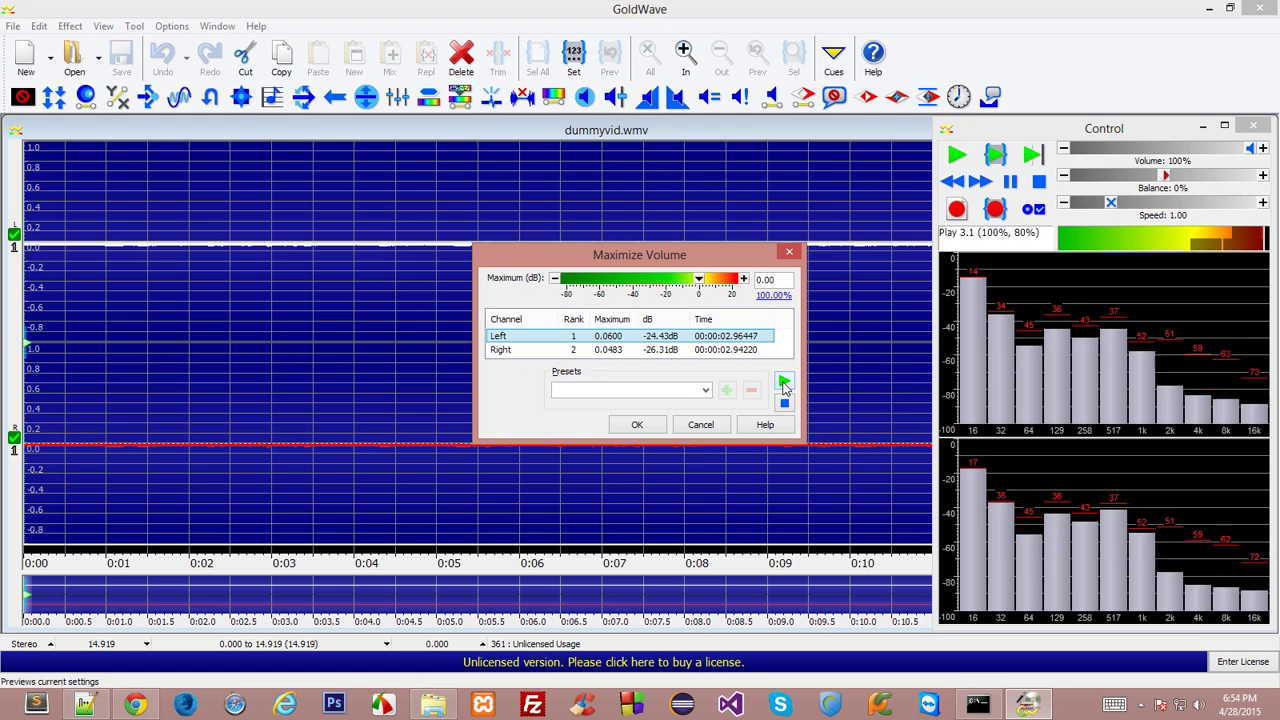
pyautogui.click(782, 406)
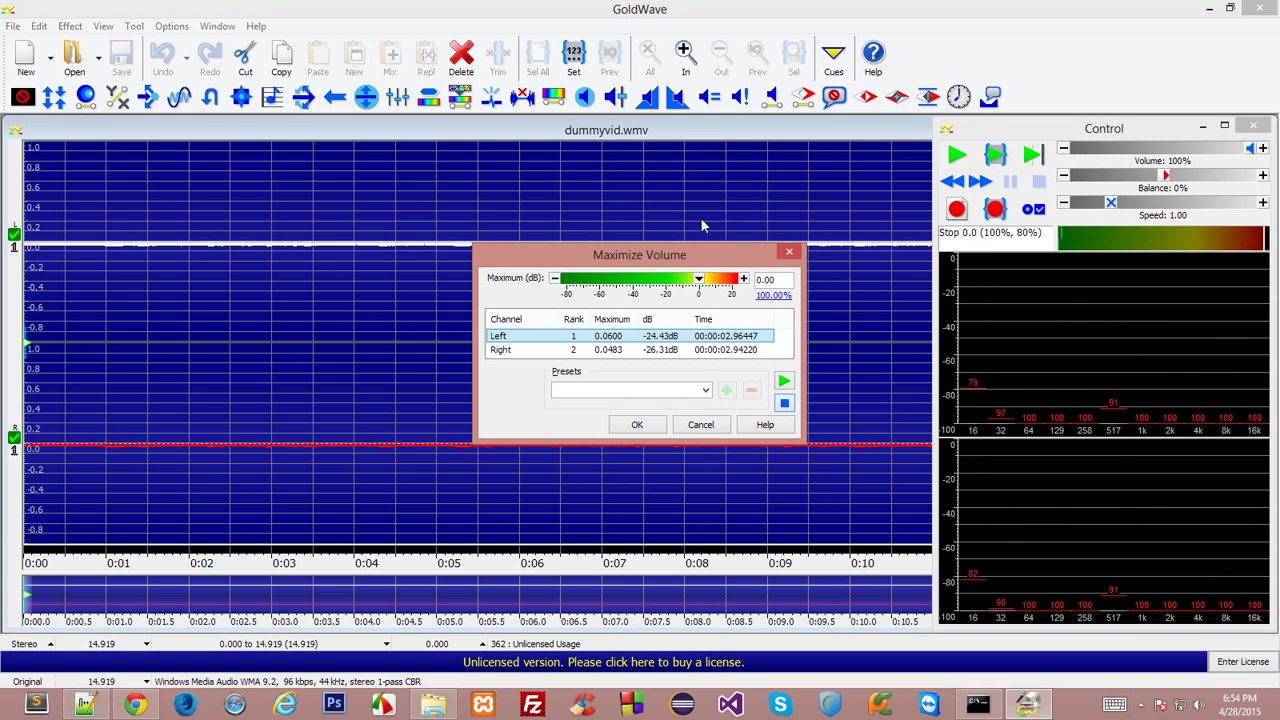
pyautogui.click(636, 426)
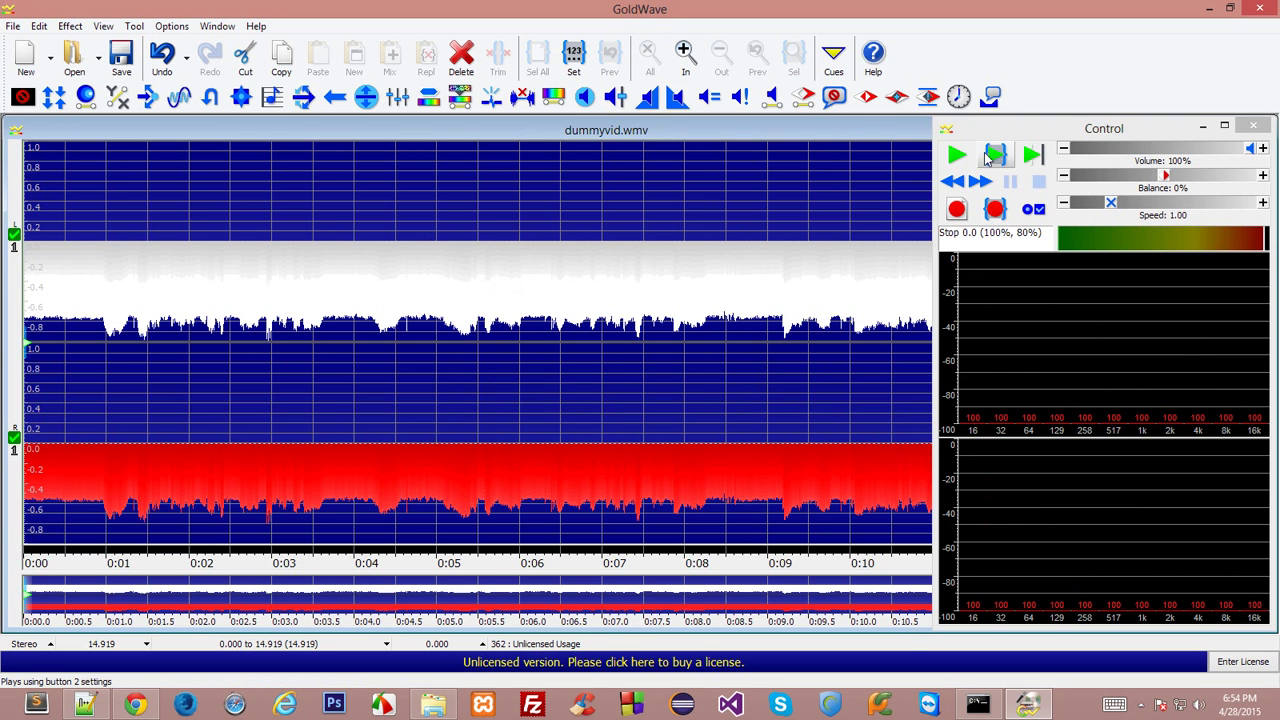
pyautogui.click(956, 155)
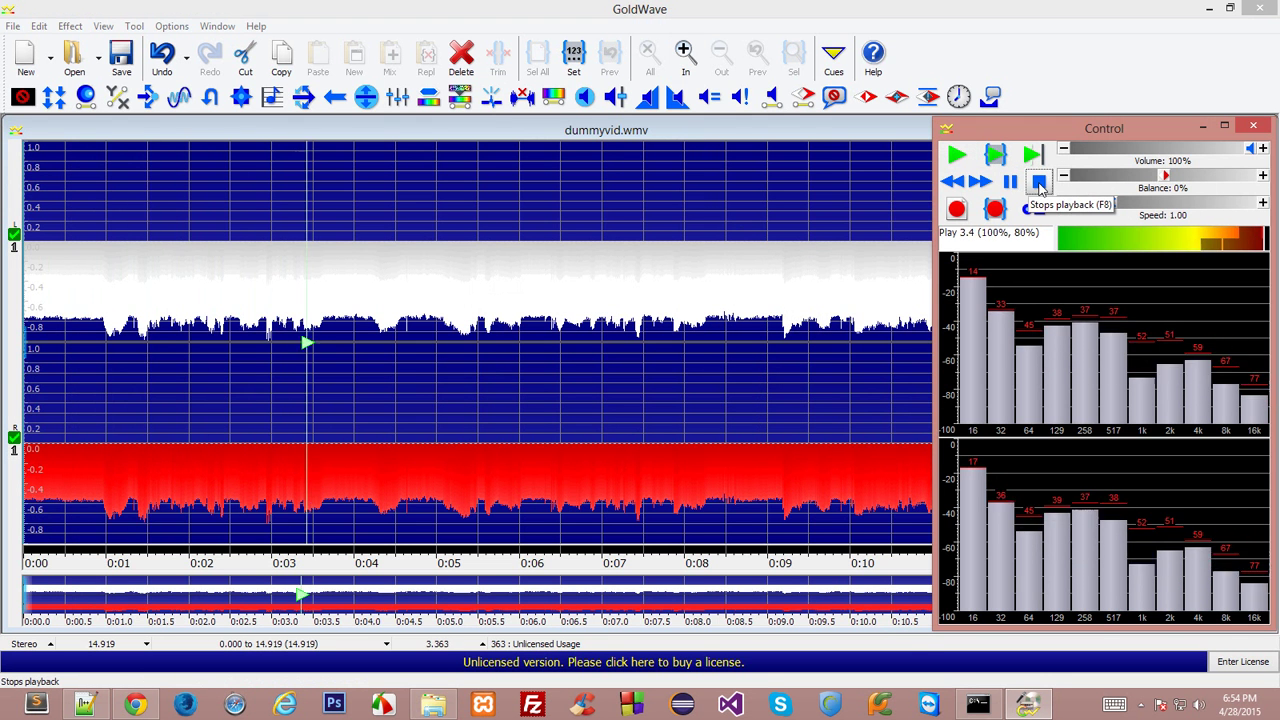
pyautogui.click(1039, 182)
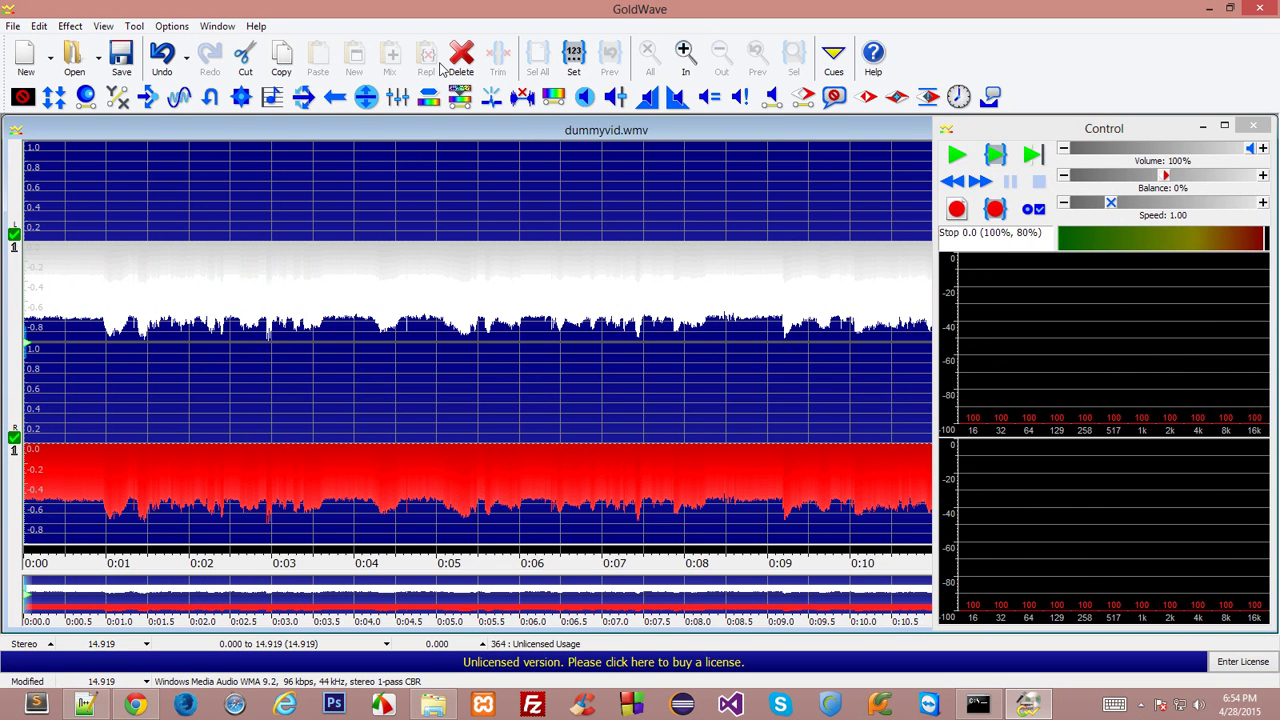
# - Zoom in on the waveform and move the view to the start of the audio
pyautogui.click(686, 55)
pyautogui.click(686, 55)
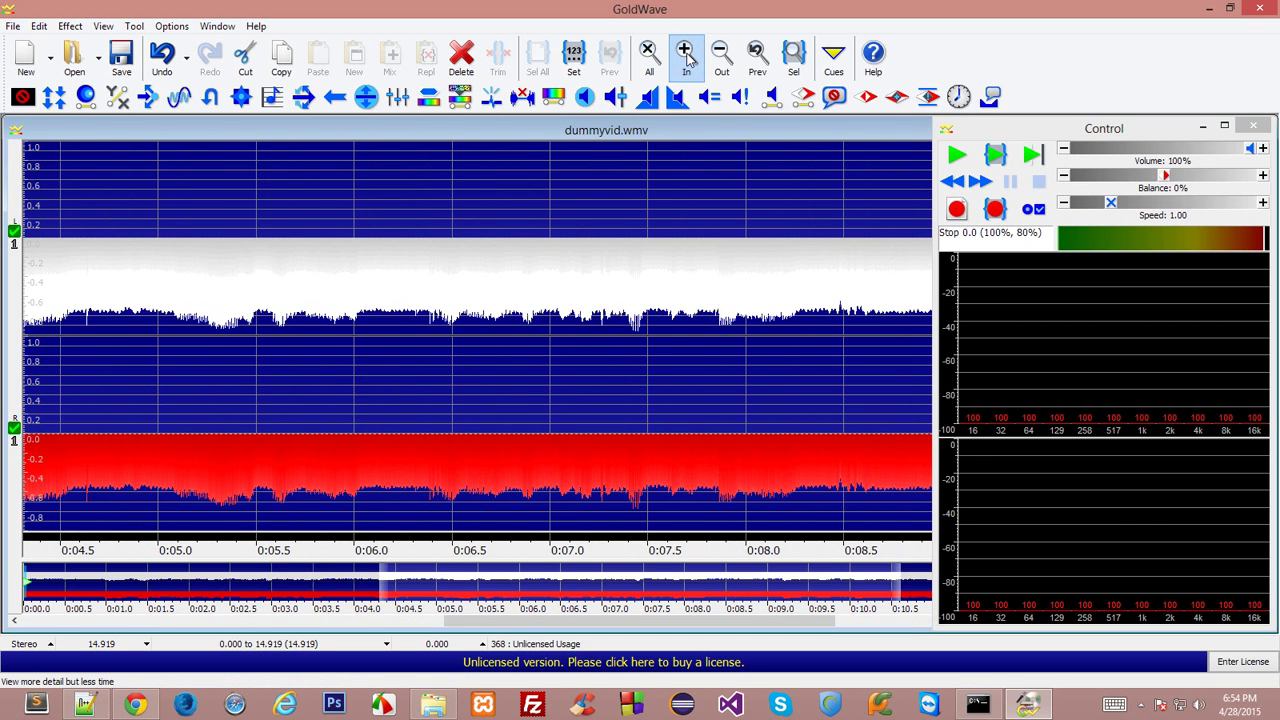
pyautogui.click(549, 568)
pyautogui.moveTo(263, 585); pyautogui.dragTo(514, 585)
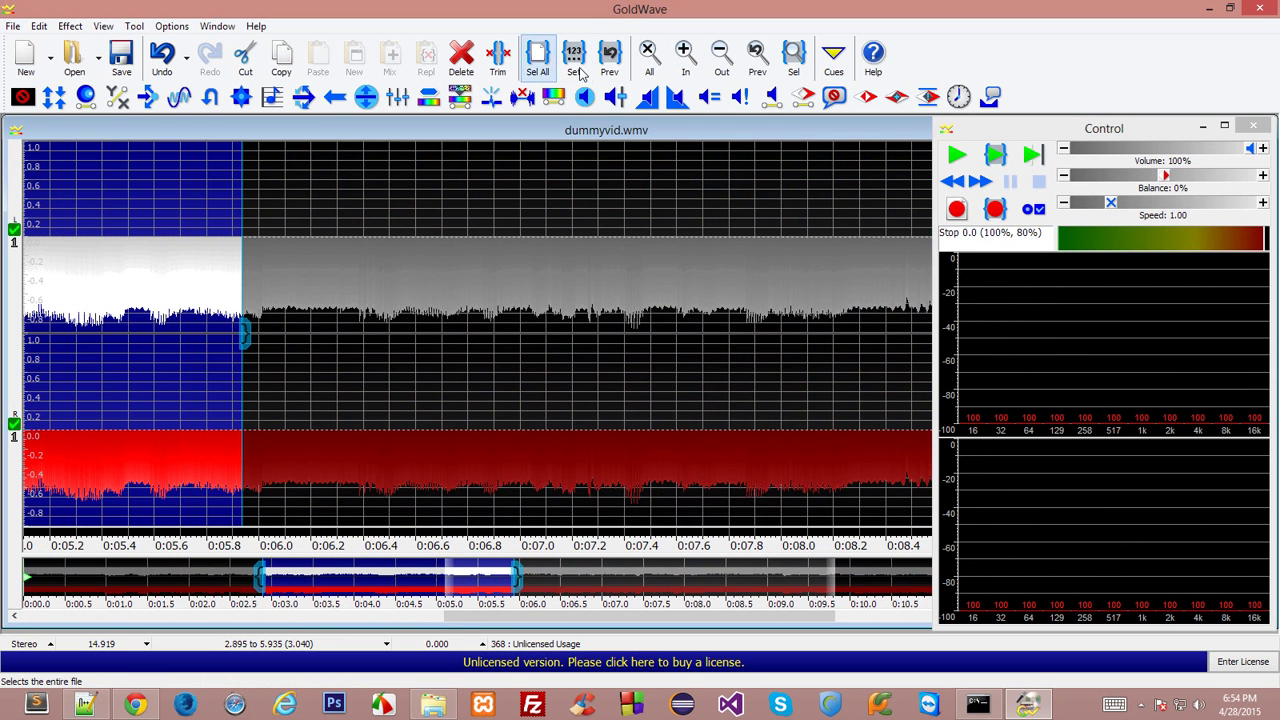
pyautogui.click(537, 55)
pyautogui.moveTo(497, 615); pyautogui.dragTo(4, 628)
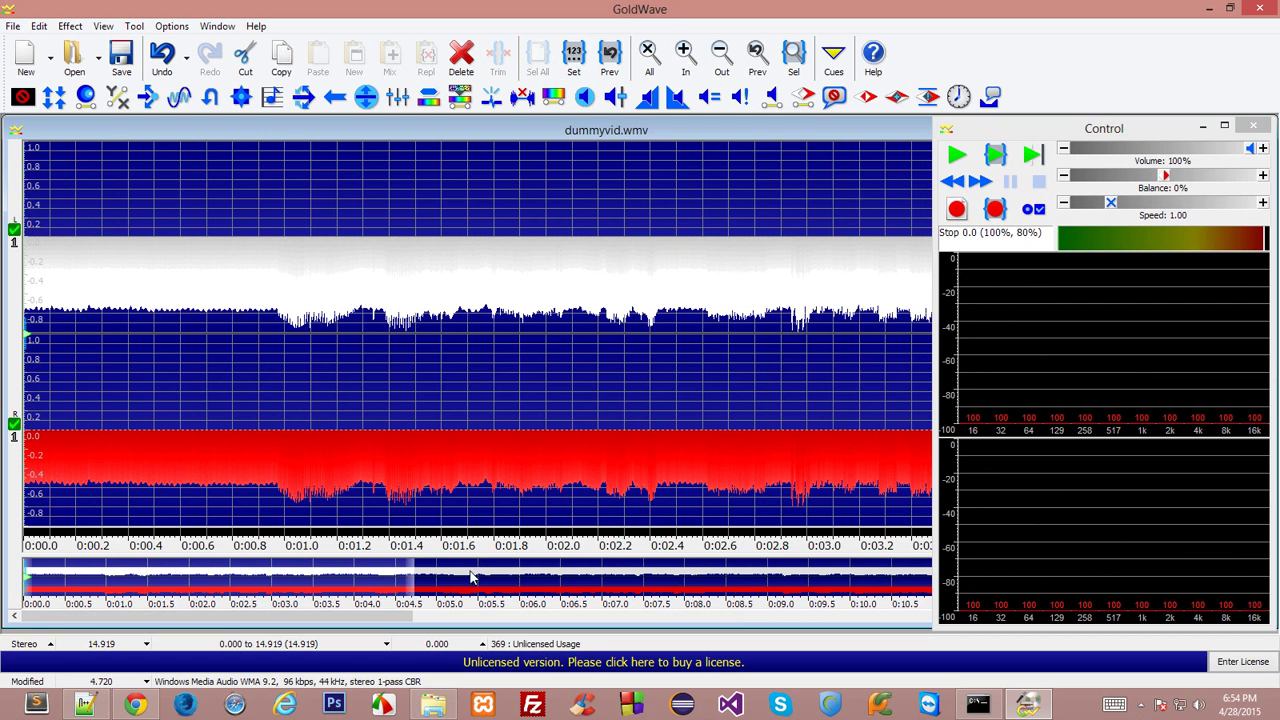
pyautogui.click(684, 56)
pyautogui.click(684, 56)
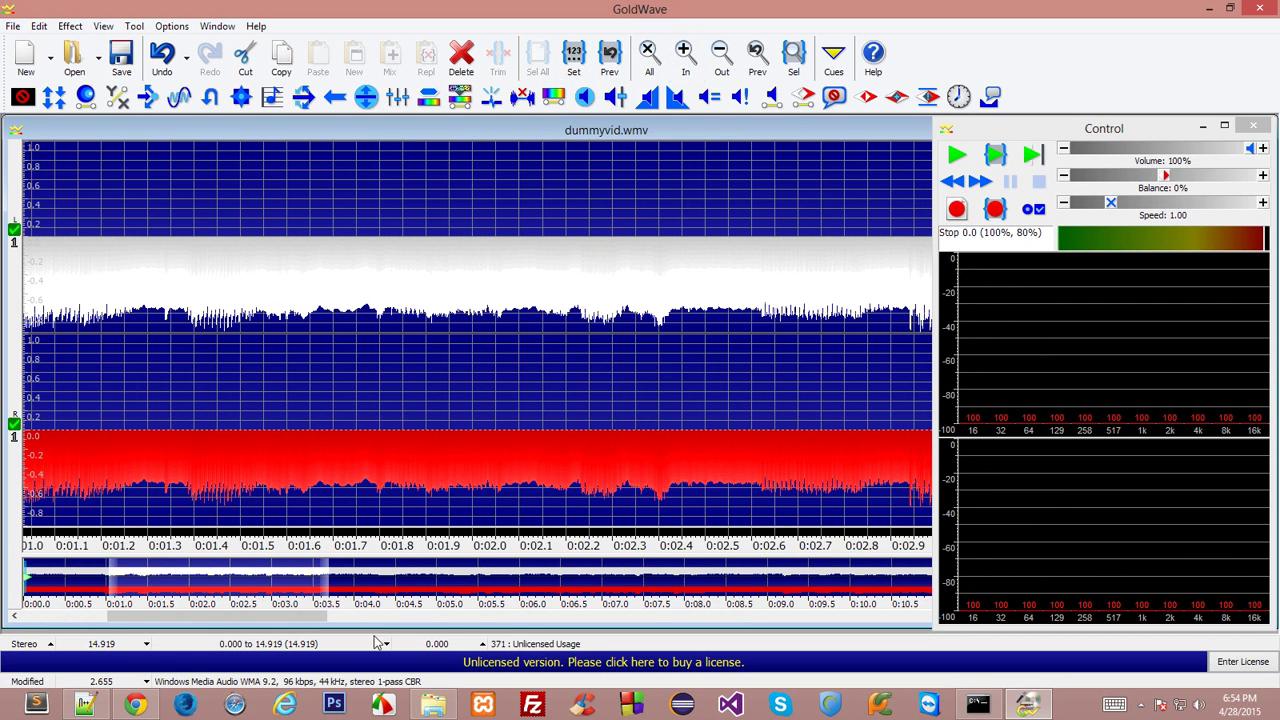
pyautogui.moveTo(142, 614); pyautogui.dragTo(57, 614)
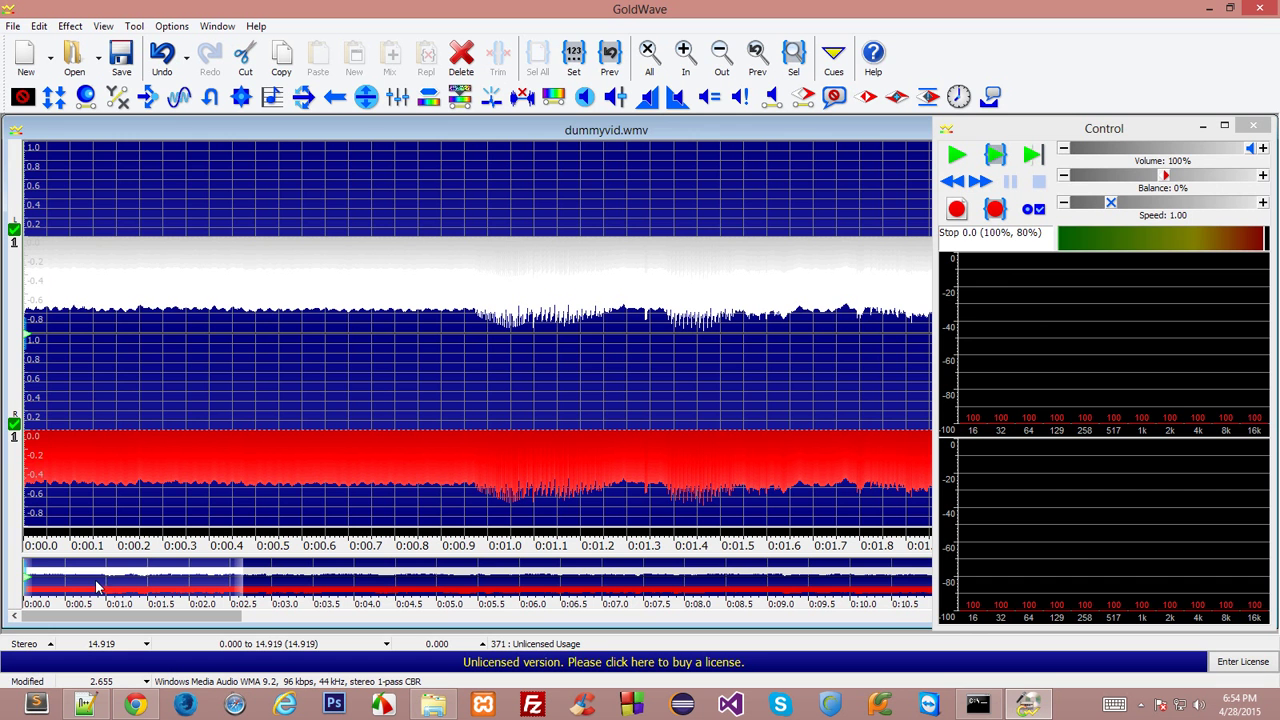
# - Select the quiet noise from 0.221 to 0.806 s and play the selection
pyautogui.click(88, 266)
pyautogui.click(206, 271)
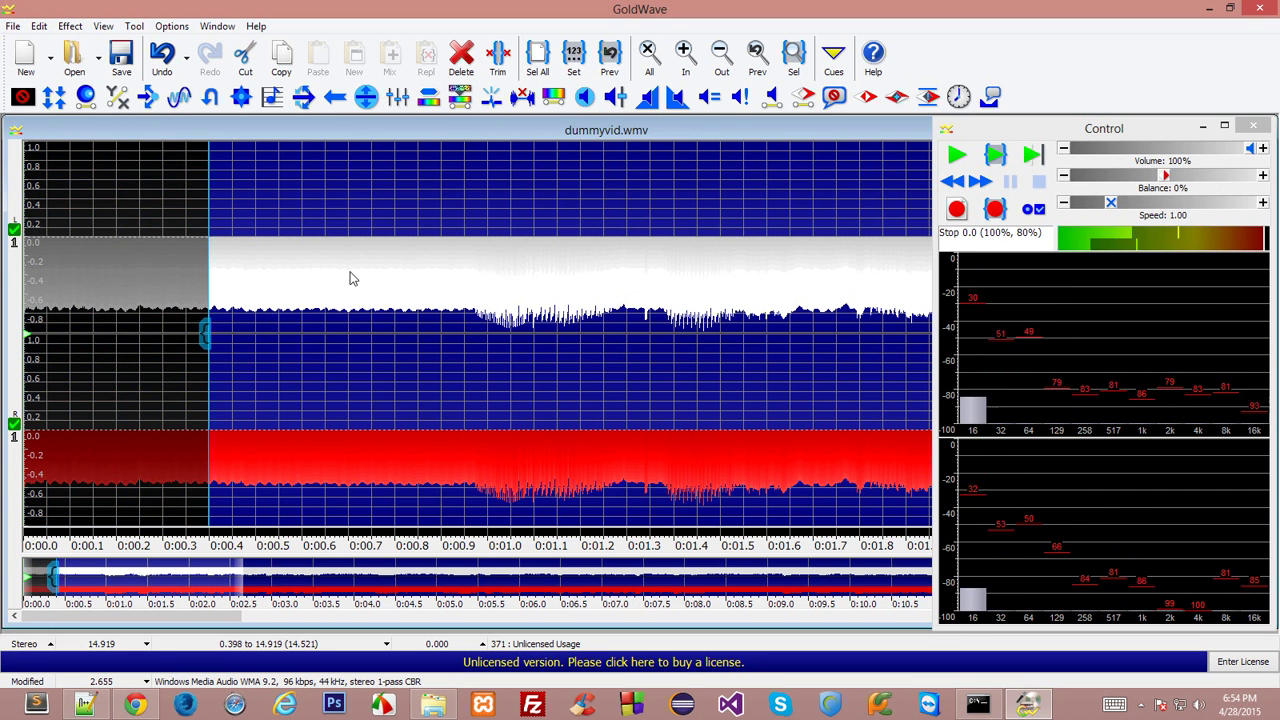
pyautogui.click(349, 274)
pyautogui.moveTo(200, 300); pyautogui.dragTo(391, 300)
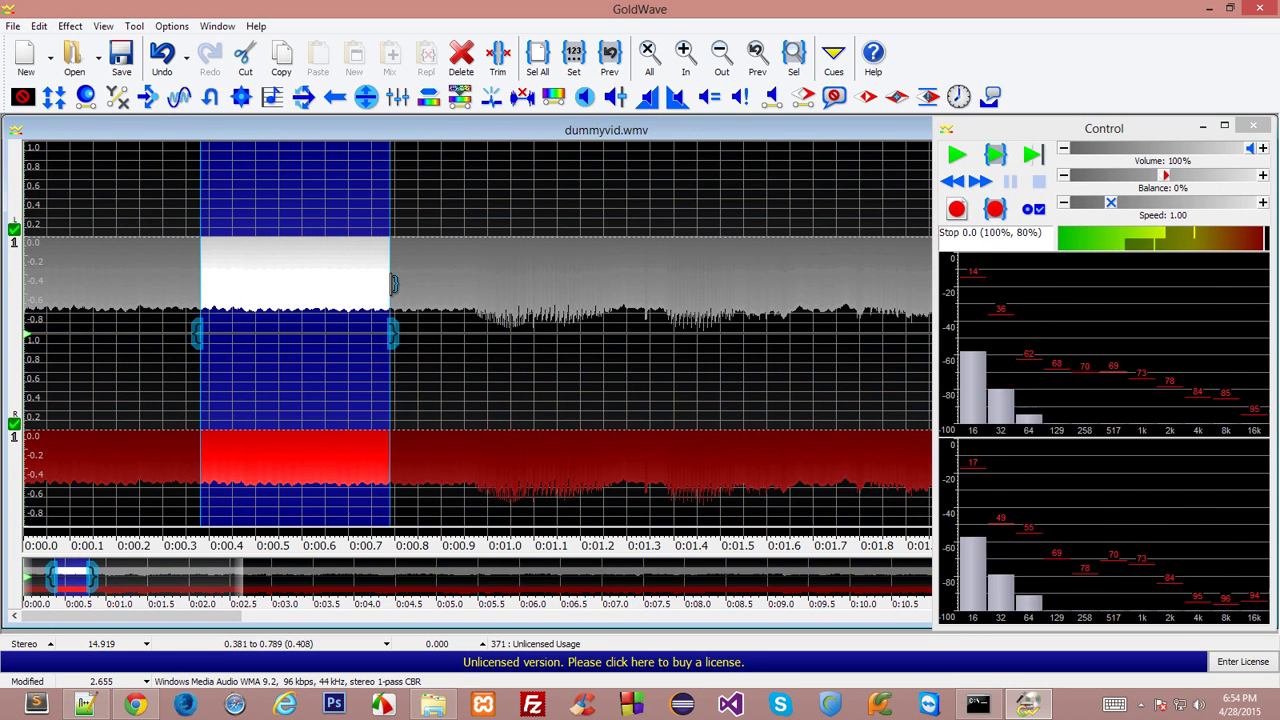
pyautogui.click(126, 330)
pyautogui.moveTo(391, 333); pyautogui.dragTo(378, 333)
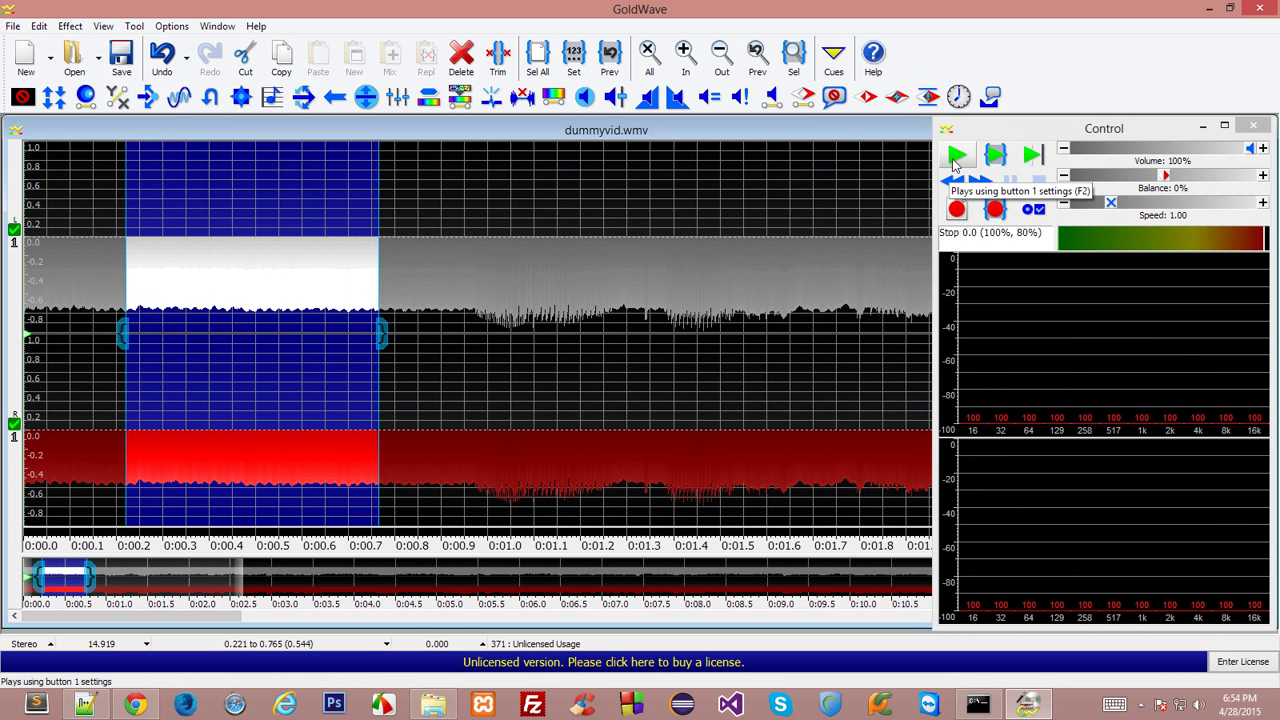
pyautogui.click(955, 156)
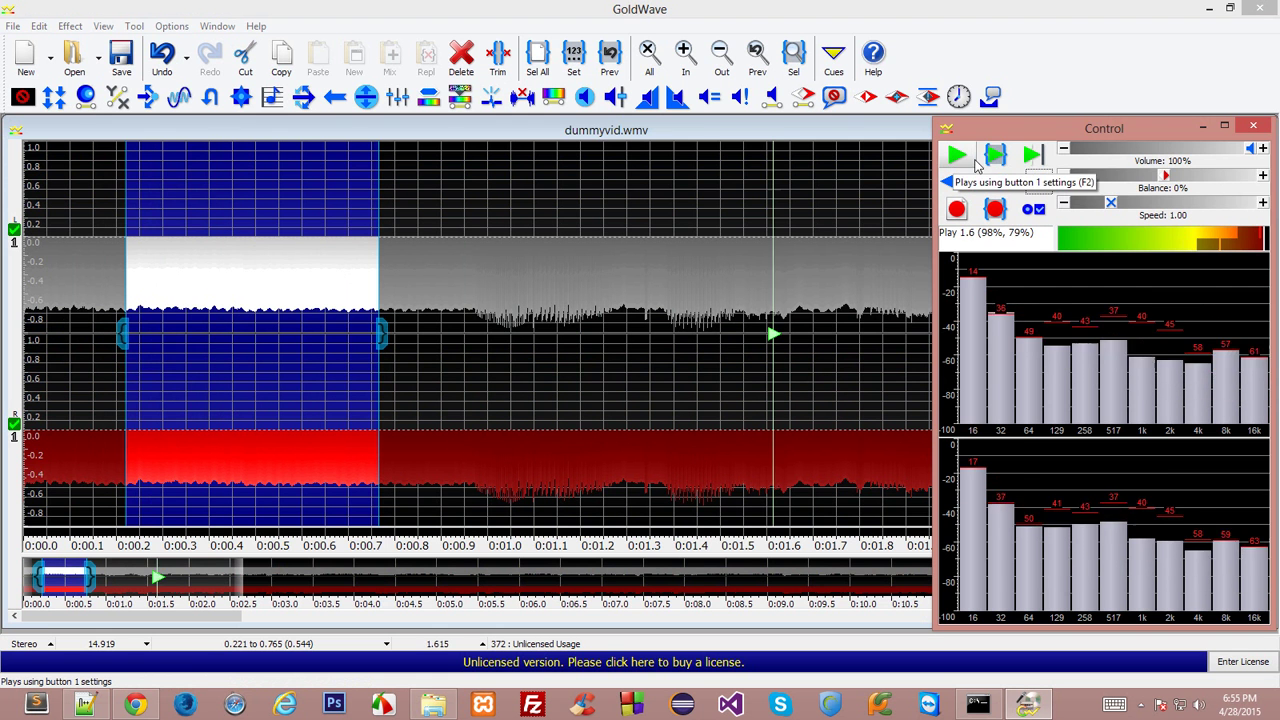
pyautogui.click(976, 163)
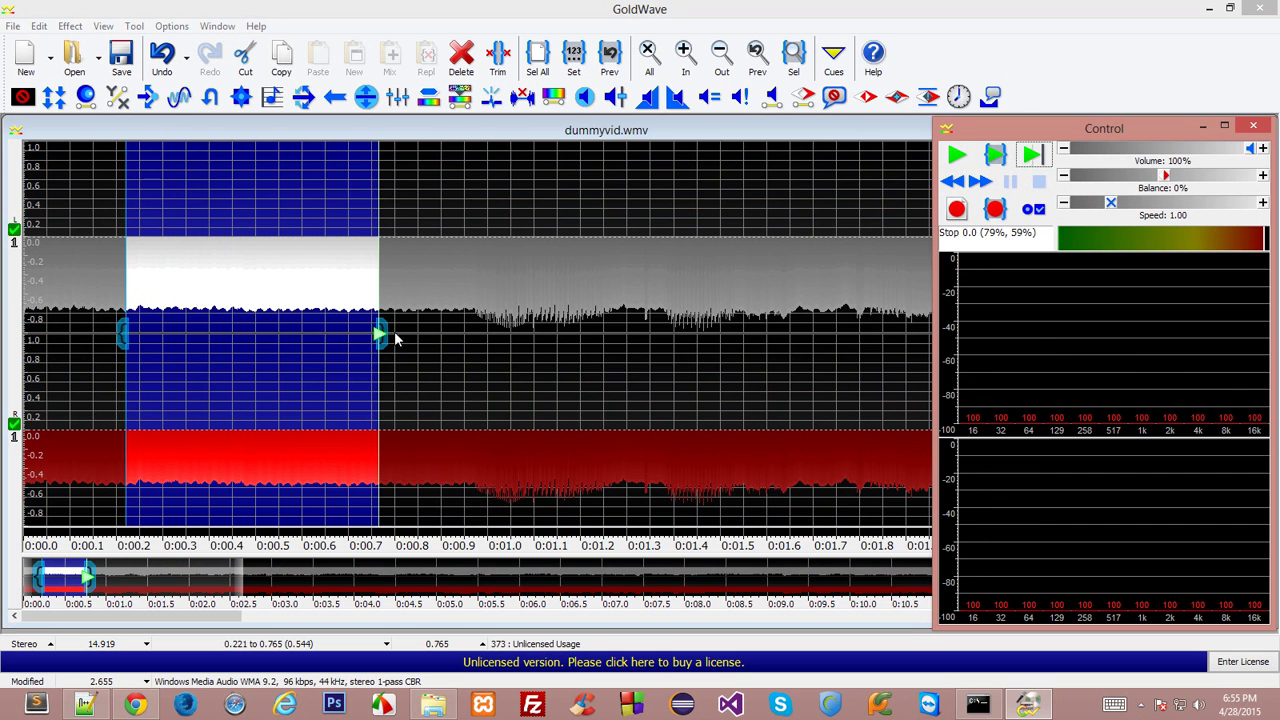
pyautogui.moveTo(380, 333); pyautogui.dragTo(398, 333)
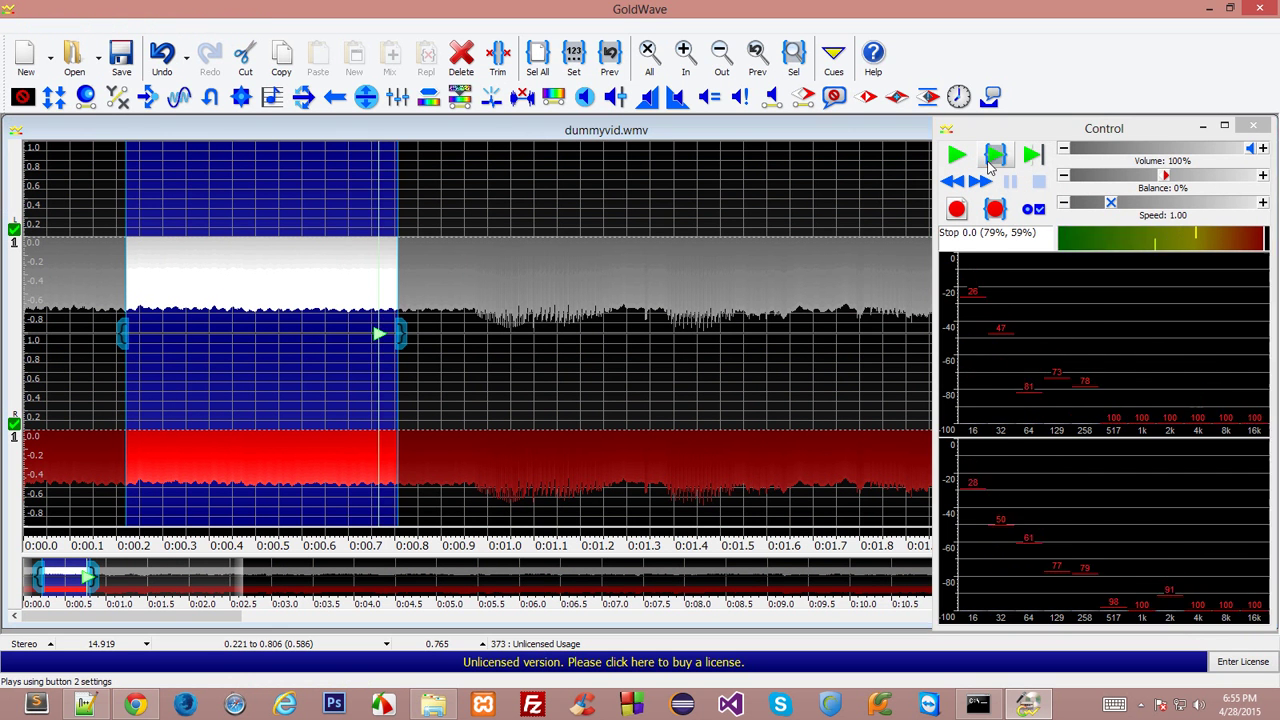
# - Play the 0.221–0.806 s noise sample, then copy it with Edit > Copy
pyautogui.click(992, 160)
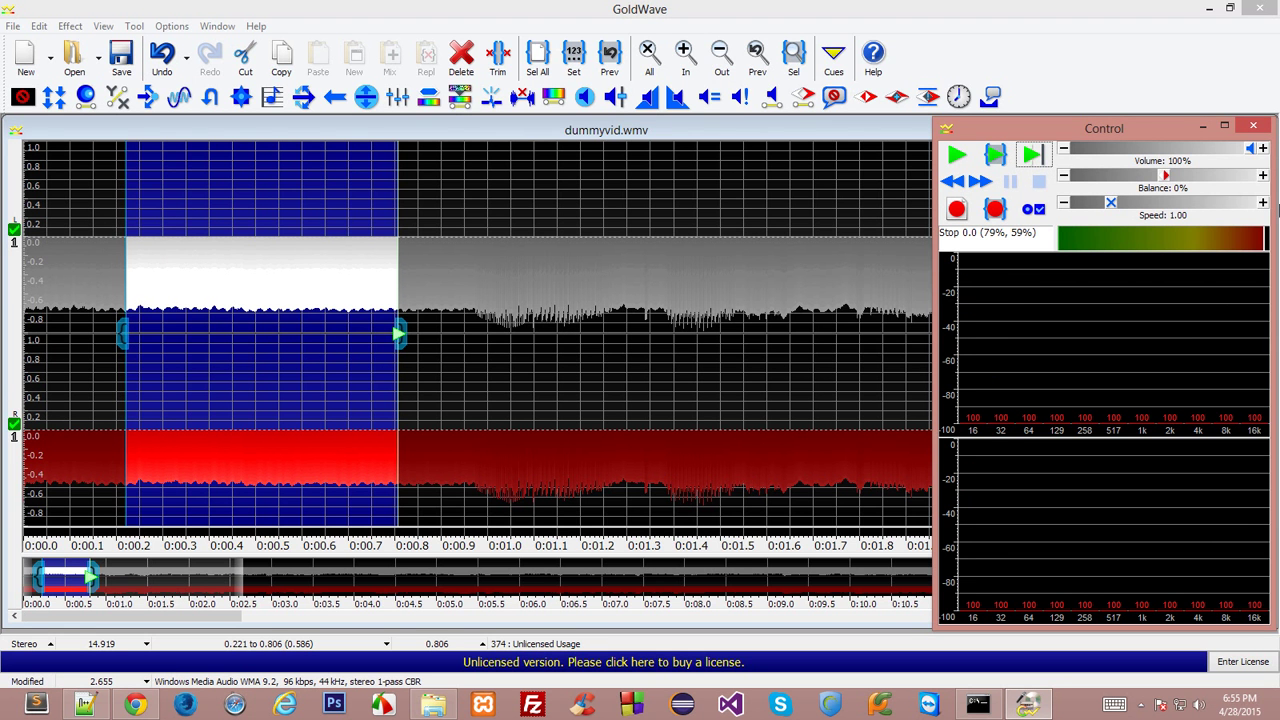
pyautogui.click(38, 26)
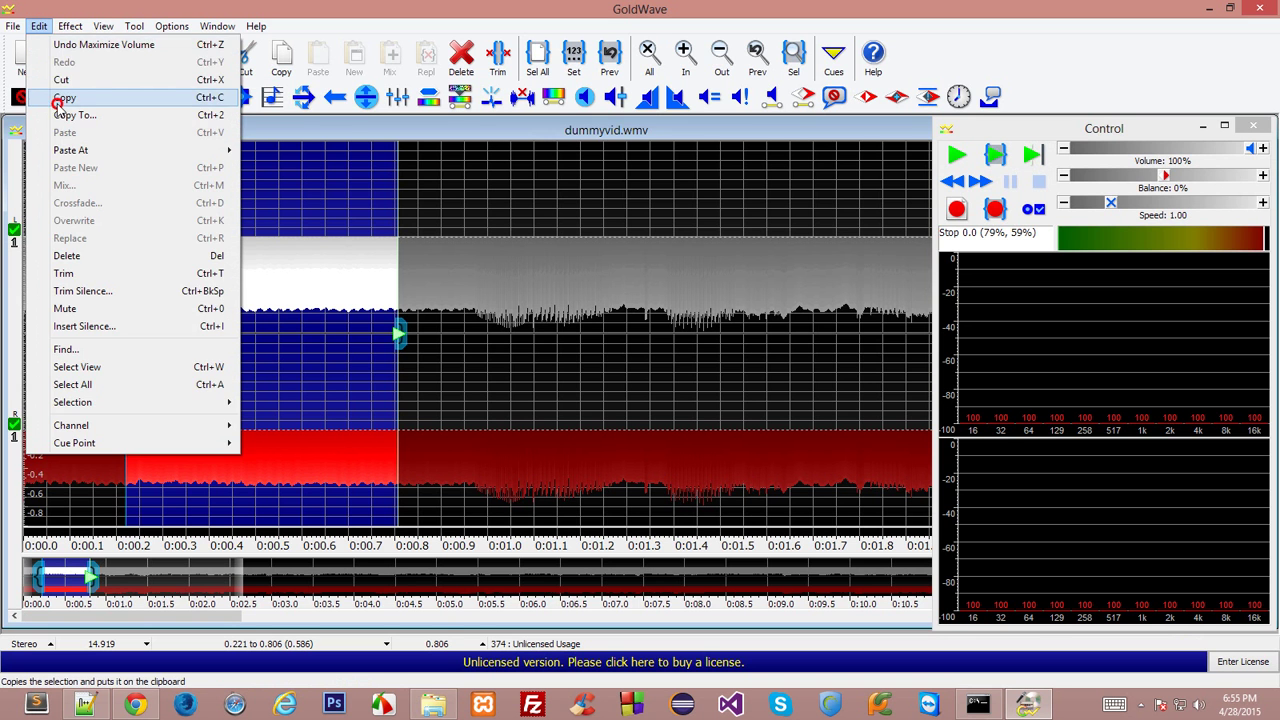
pyautogui.click(58, 103)
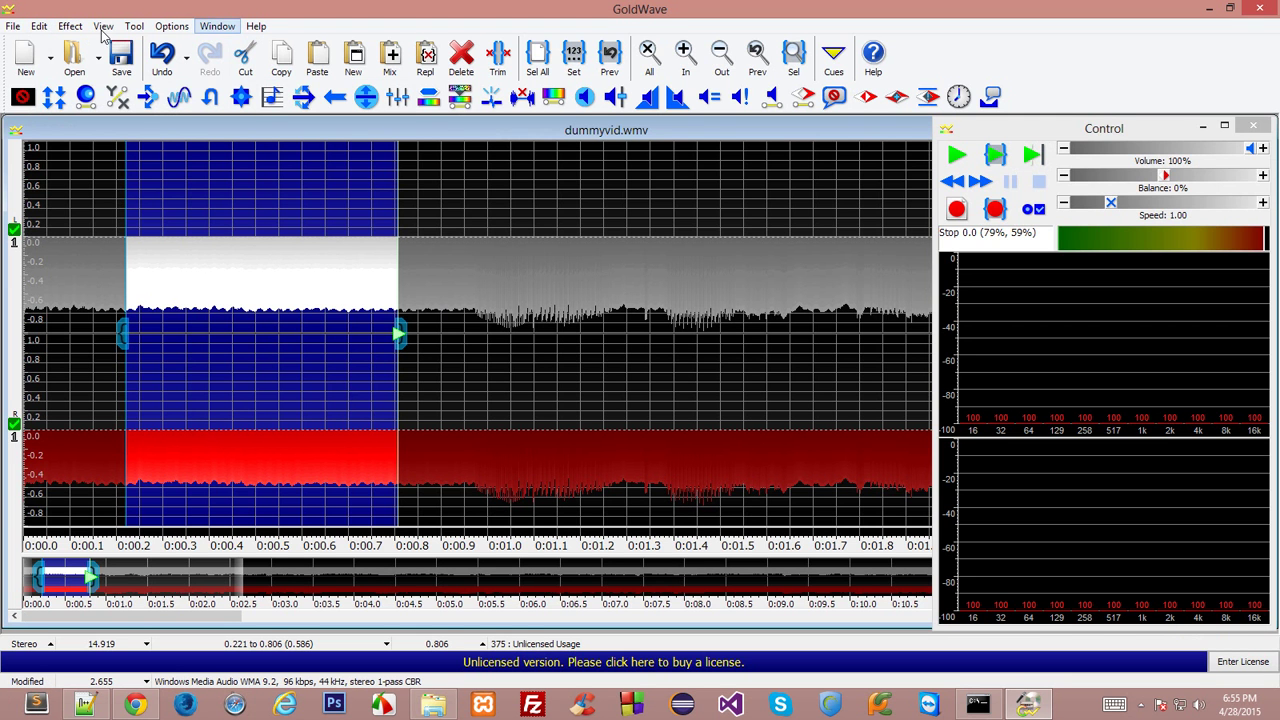
# - Zoom out to the full 14.919 s track, select all, and open the Effect > Filter list
pyautogui.click(722, 68)
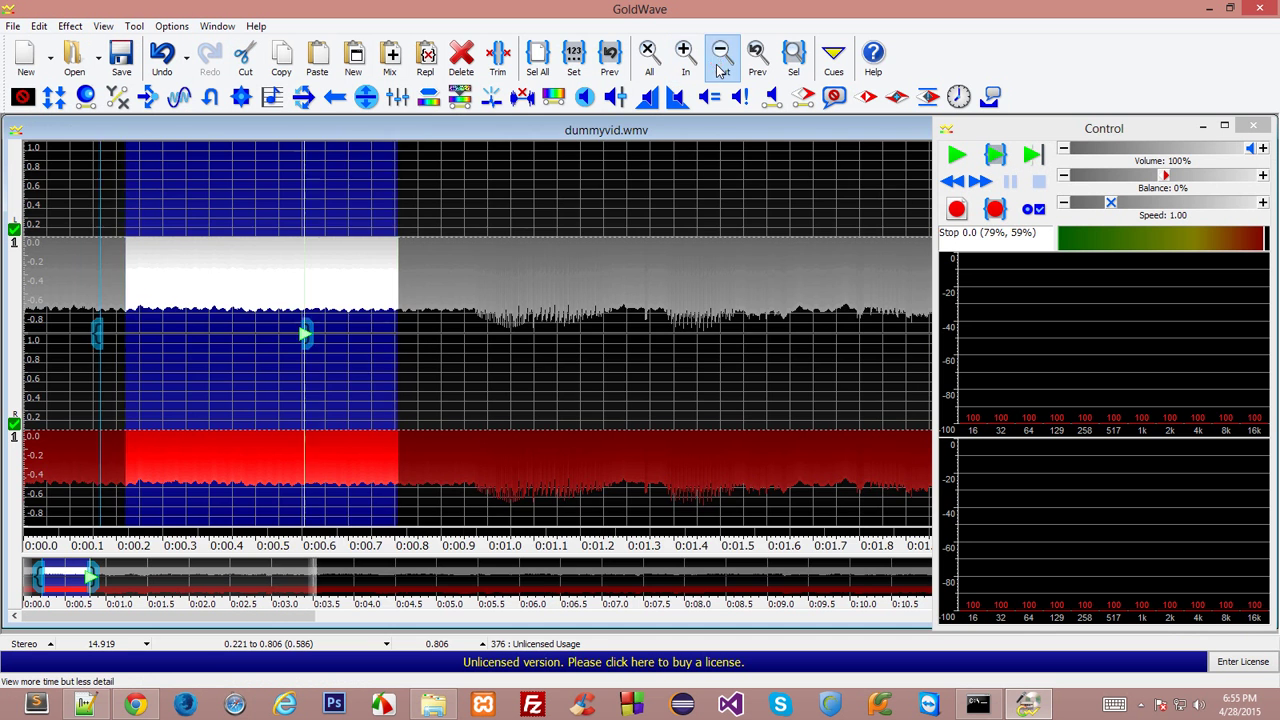
pyautogui.click(722, 68)
pyautogui.click(722, 68)
pyautogui.click(722, 68)
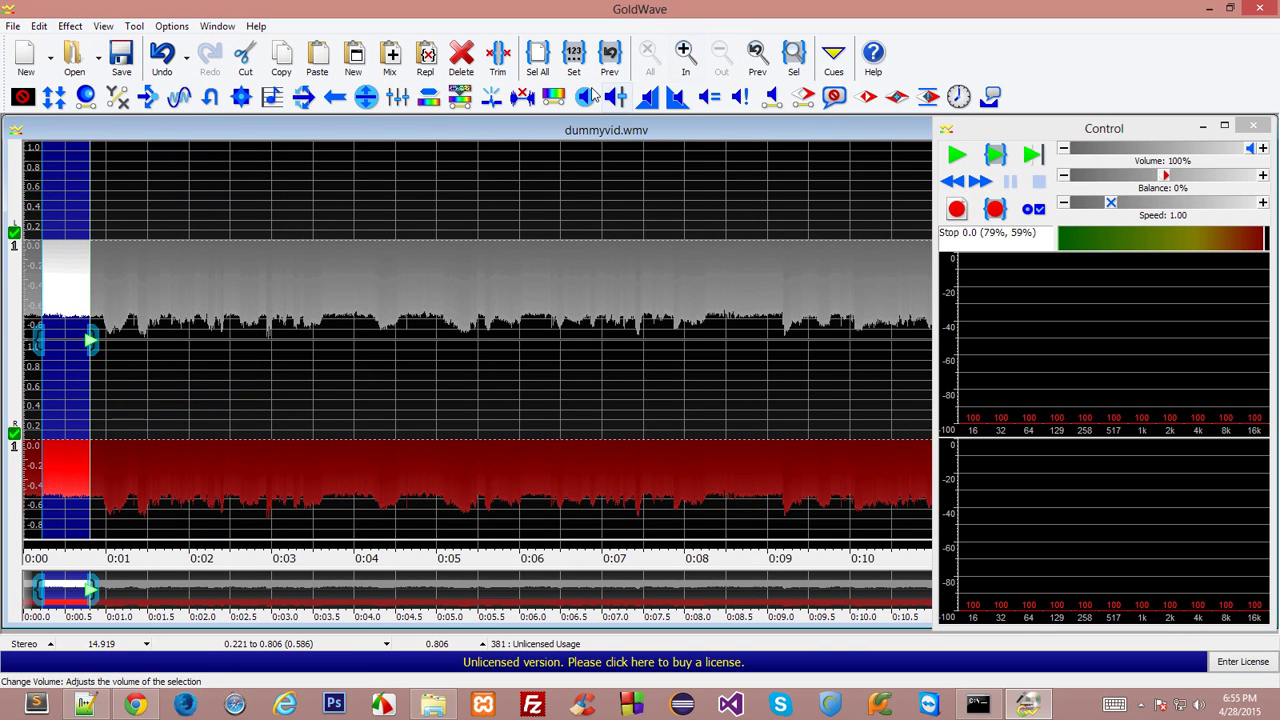
pyautogui.click(537, 58)
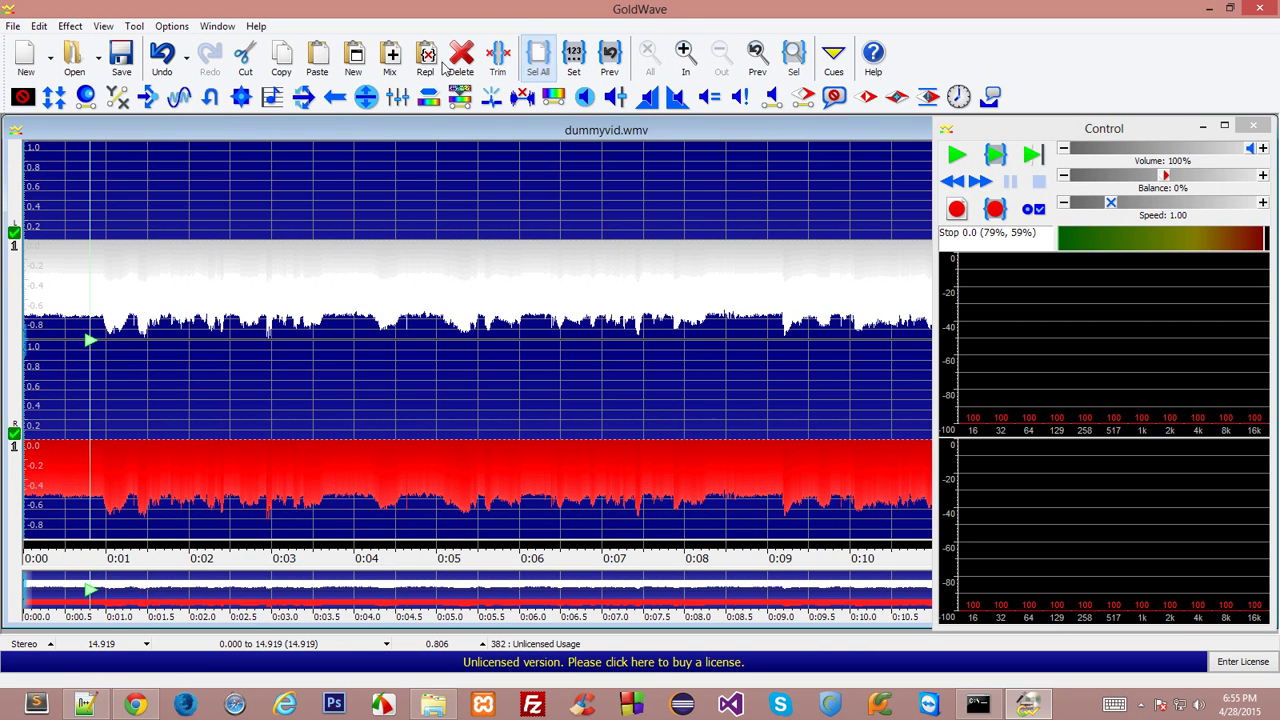
pyautogui.click(71, 28)
pyautogui.moveTo(110, 132)
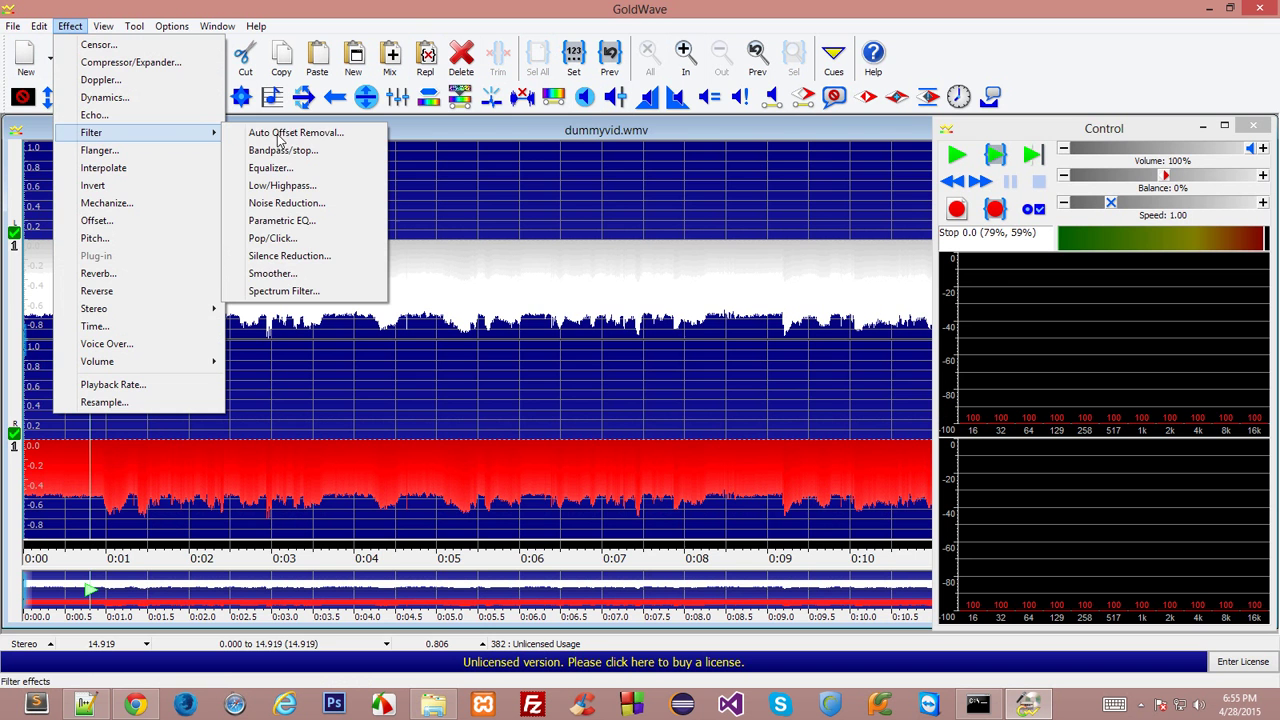
# - Open Noise Reduction, base it on the clipboard noise profile with Output noise only, and preview
pyautogui.click(297, 203)
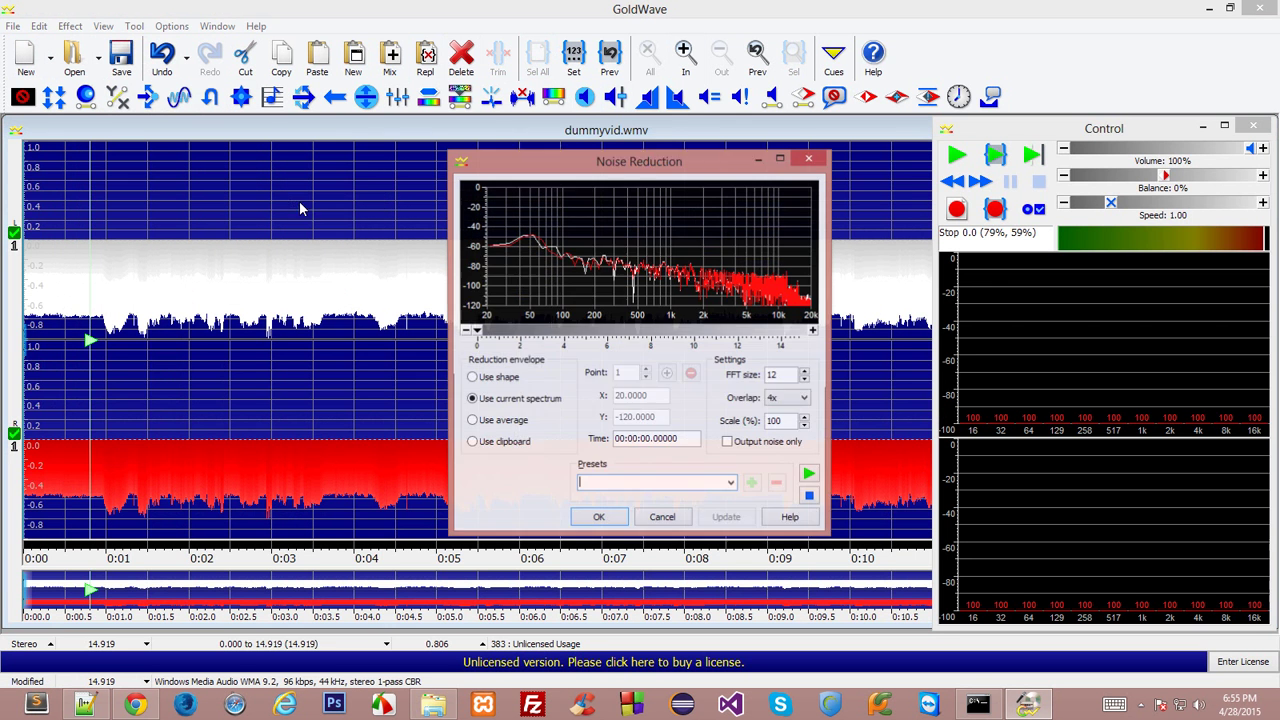
pyautogui.moveTo(639, 170); pyautogui.dragTo(518, 138)
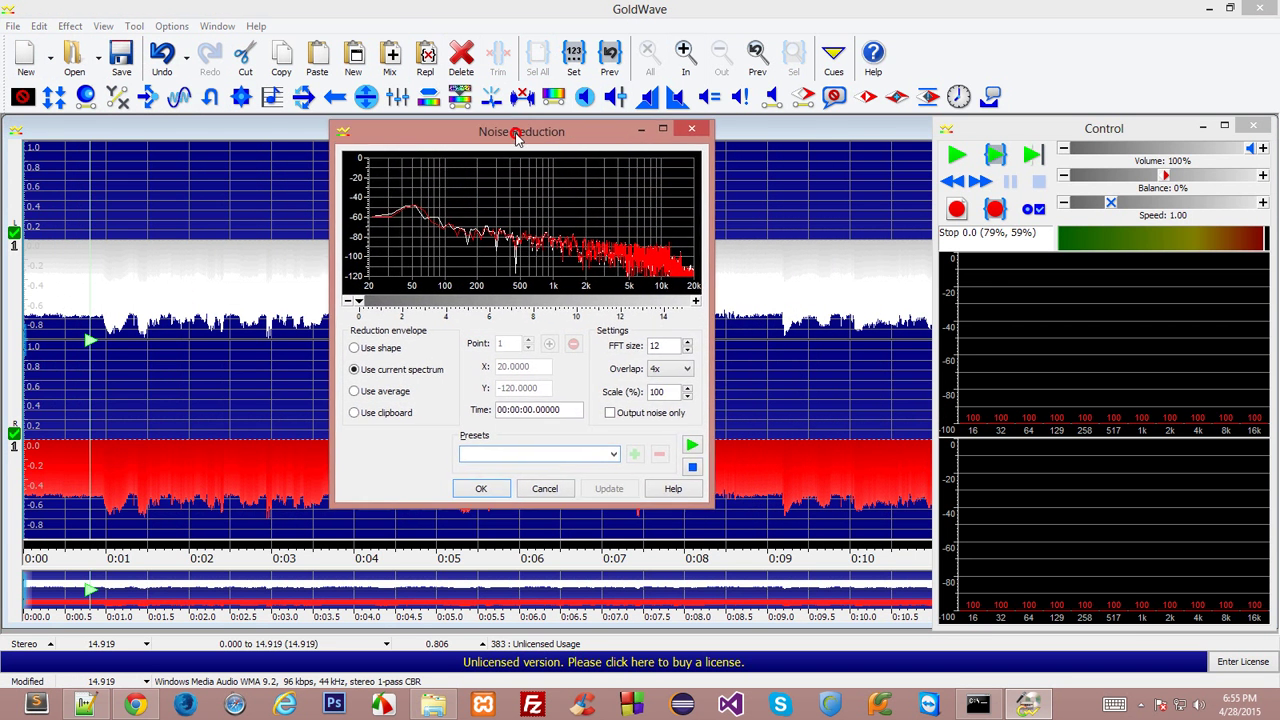
pyautogui.click(381, 413)
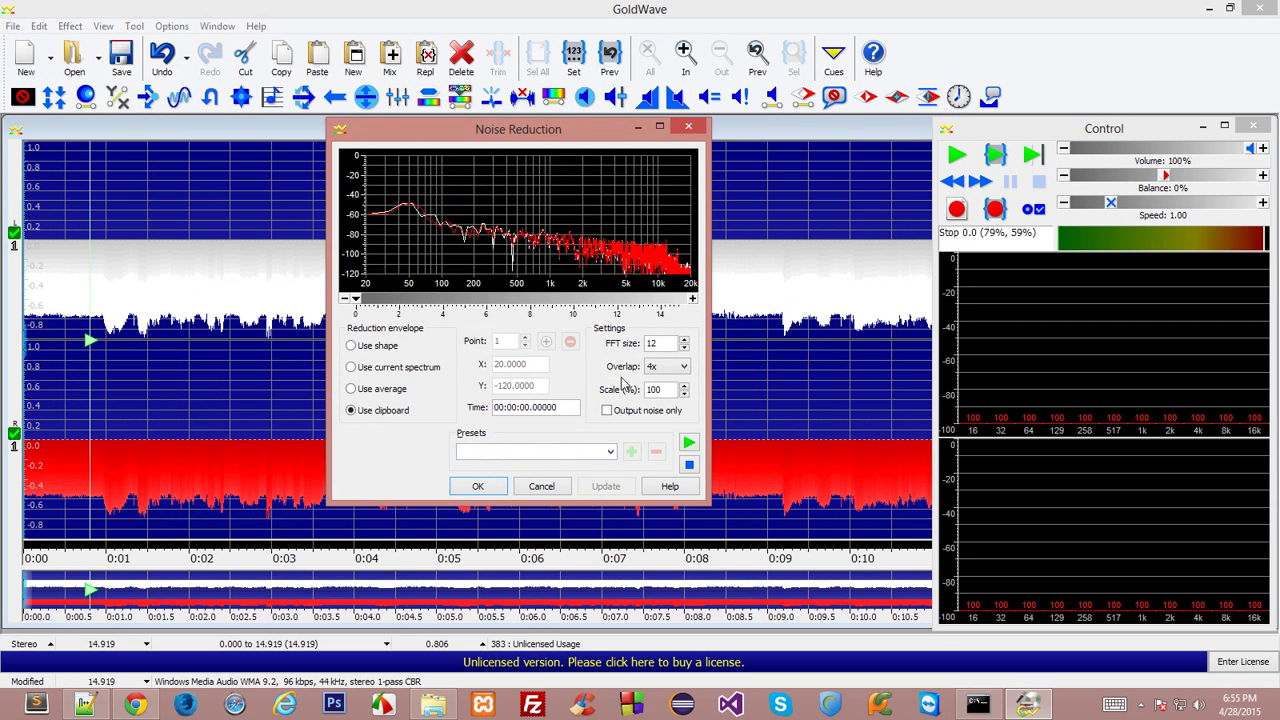
pyautogui.doubleClick(659, 390)
pyautogui.click(607, 411)
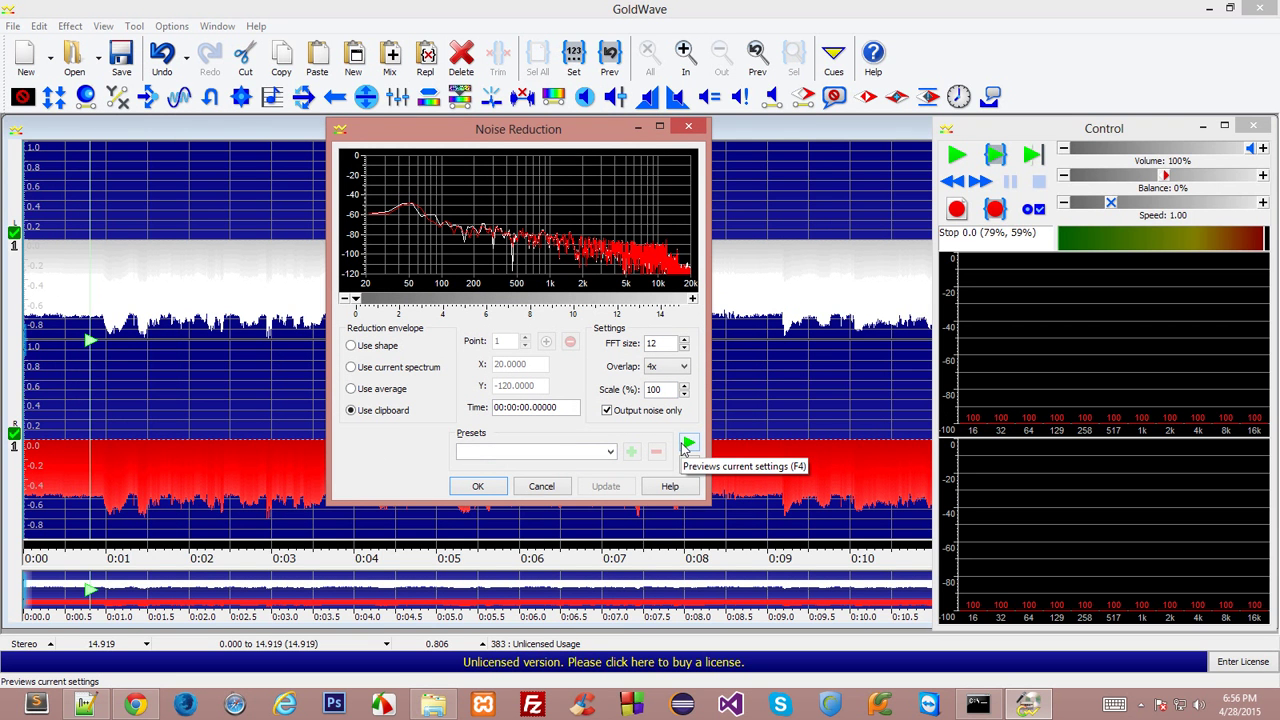
pyautogui.click(687, 445)
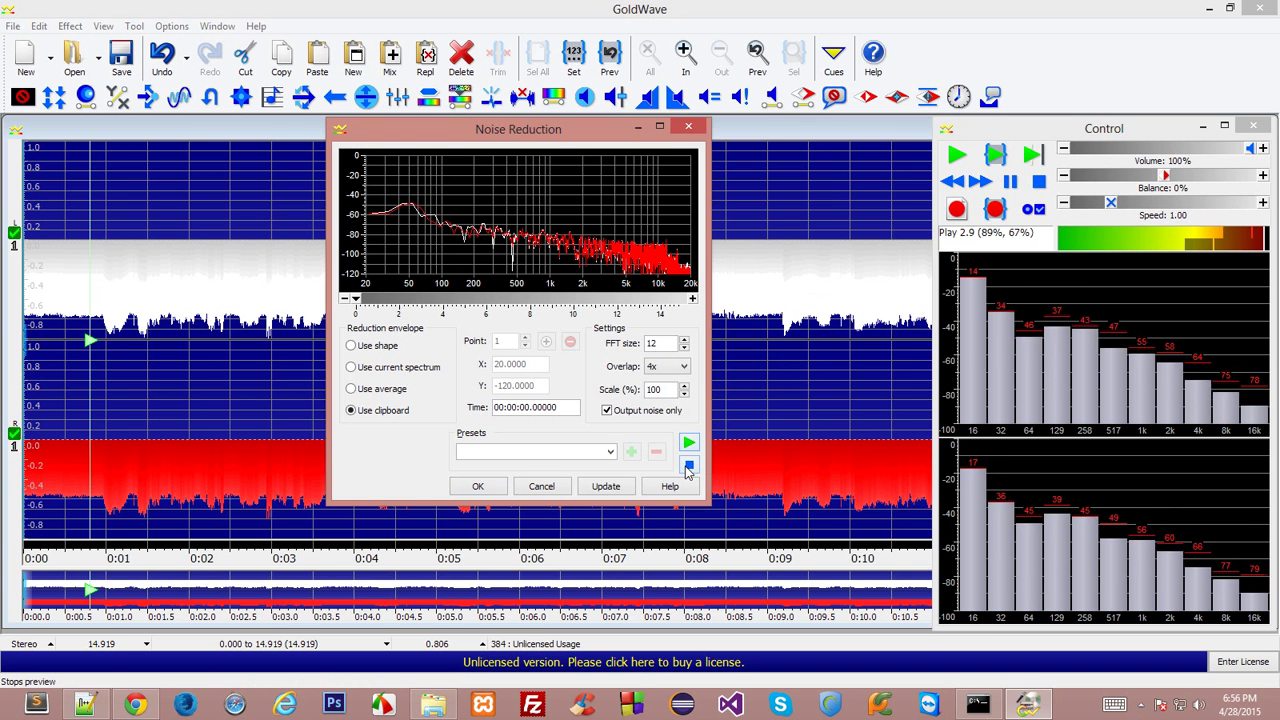
pyautogui.click(688, 466)
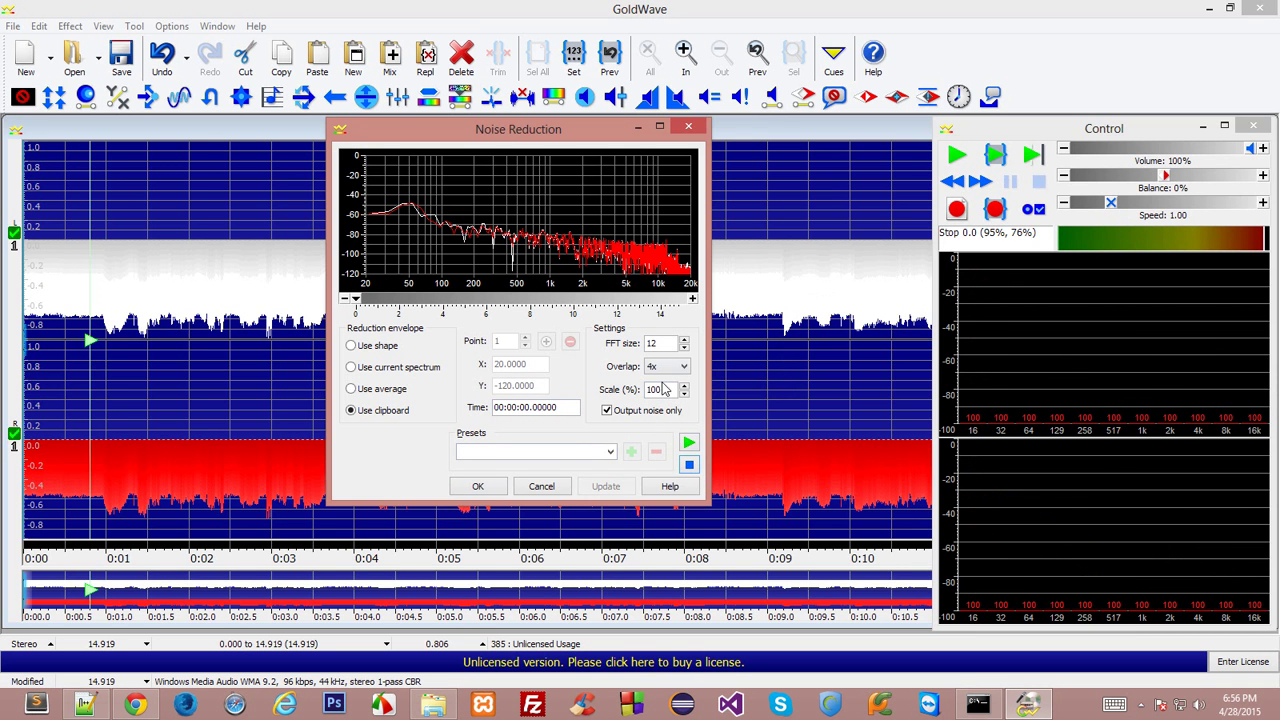
# - Preview the noise reduction at 50% scale, then at 20% scale
pyautogui.doubleClick(654, 389)
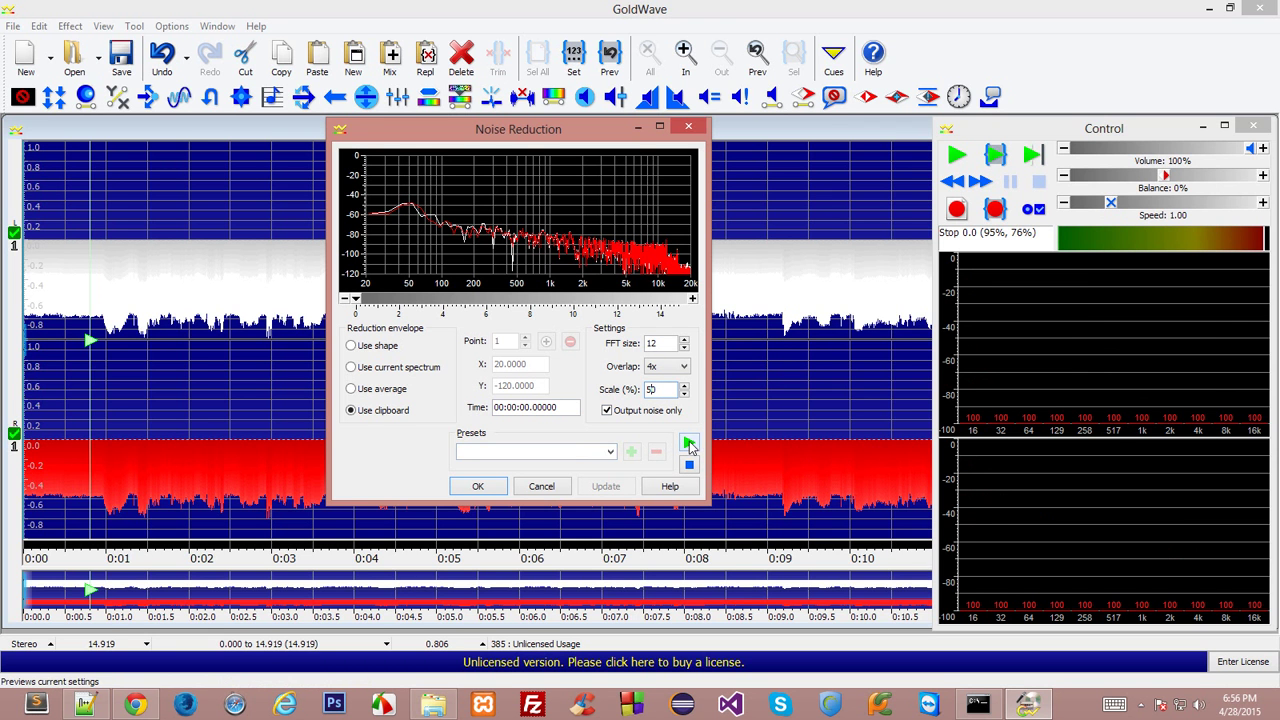
pyautogui.click(689, 443)
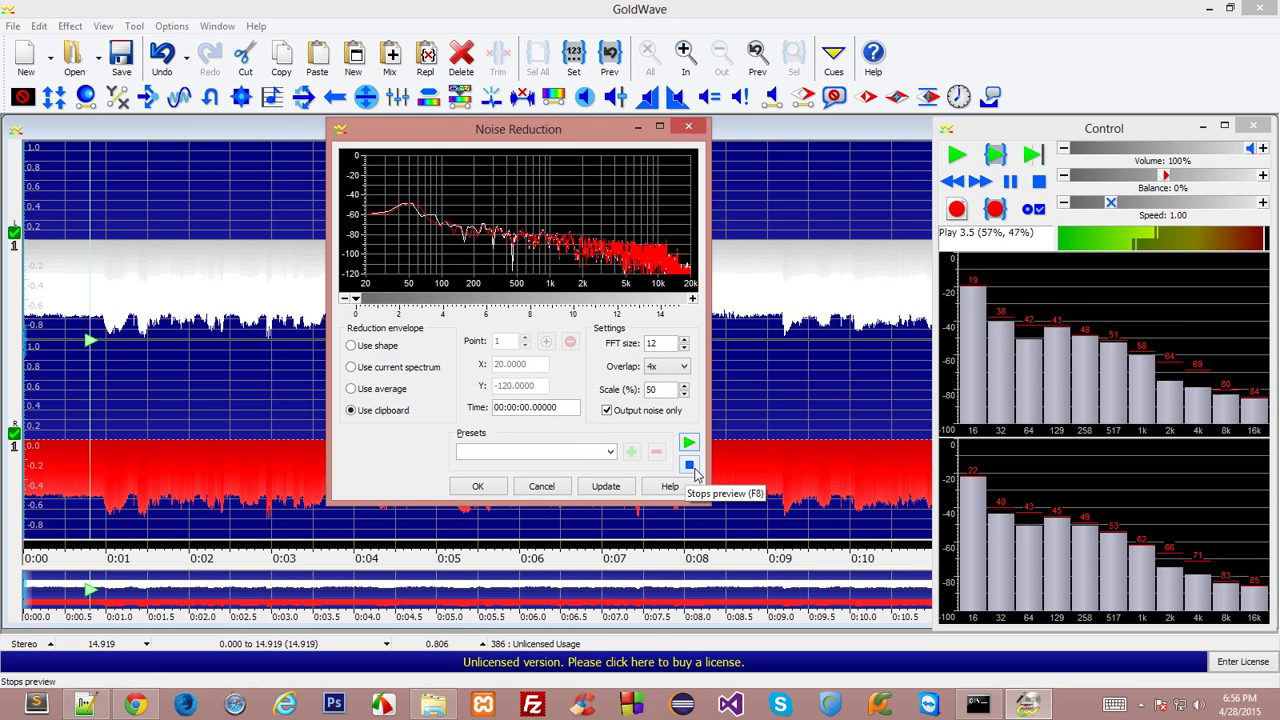
pyautogui.click(689, 466)
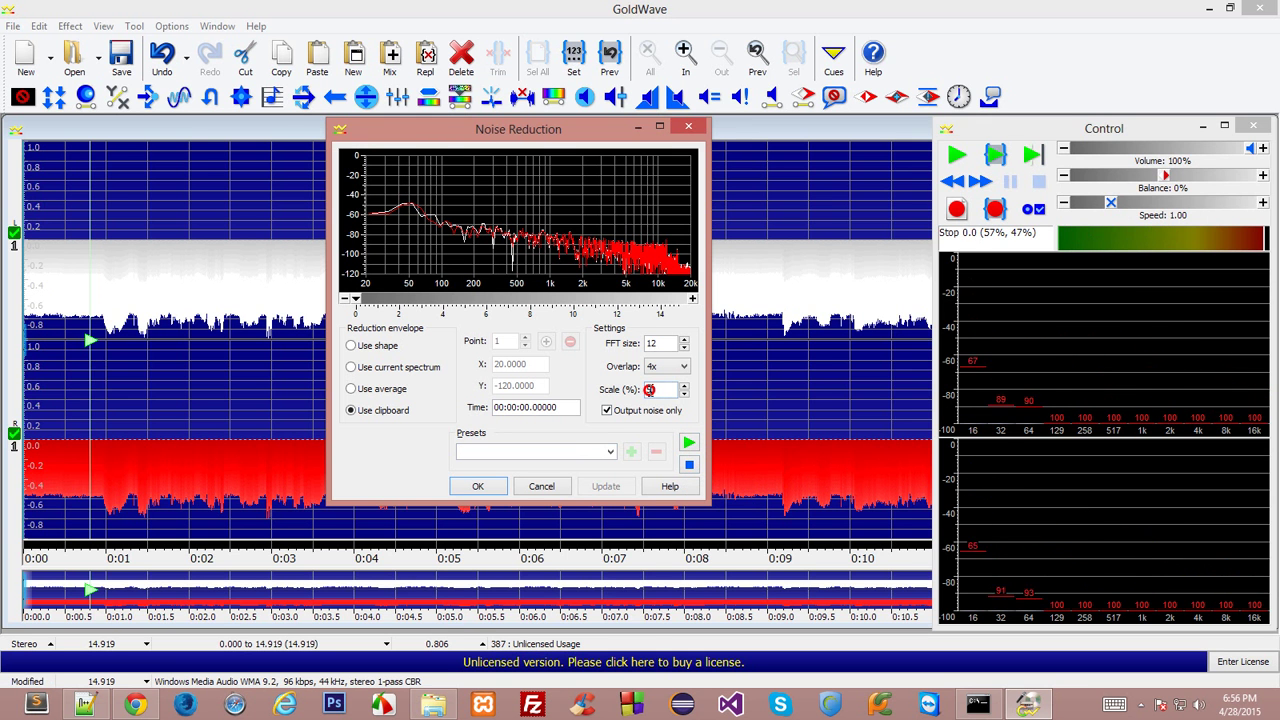
pyautogui.doubleClick(648, 389)
pyautogui.write('2')
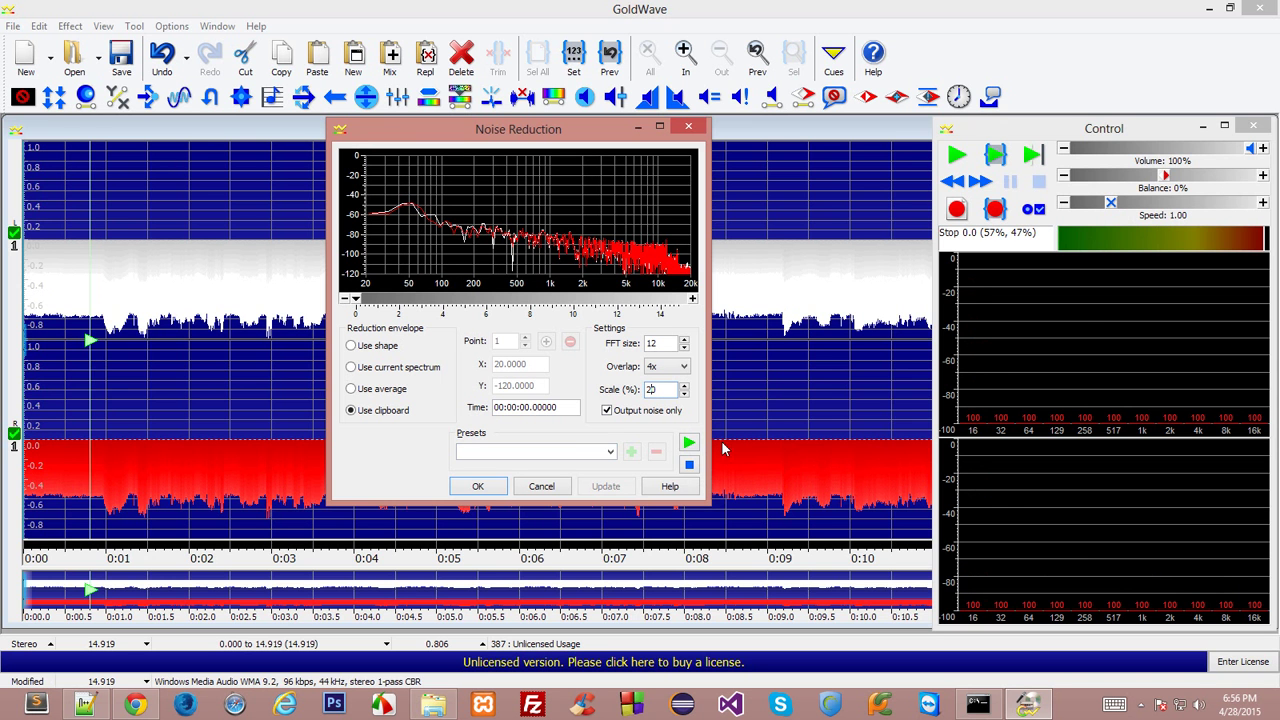
pyautogui.write('0')
pyautogui.click(688, 444)
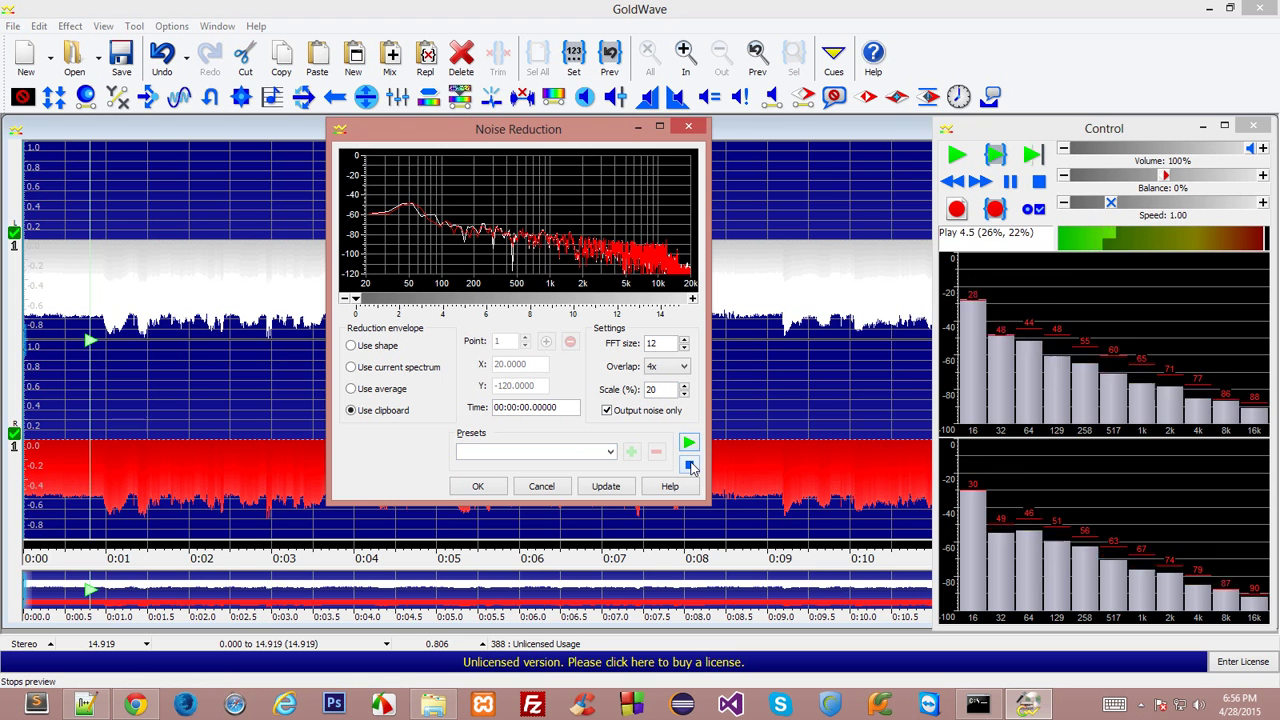
pyautogui.click(688, 463)
# - Set 10% scale and 16x overlap, preview at 10% and 15%, then apply to the whole track
pyautogui.doubleClick(660, 389)
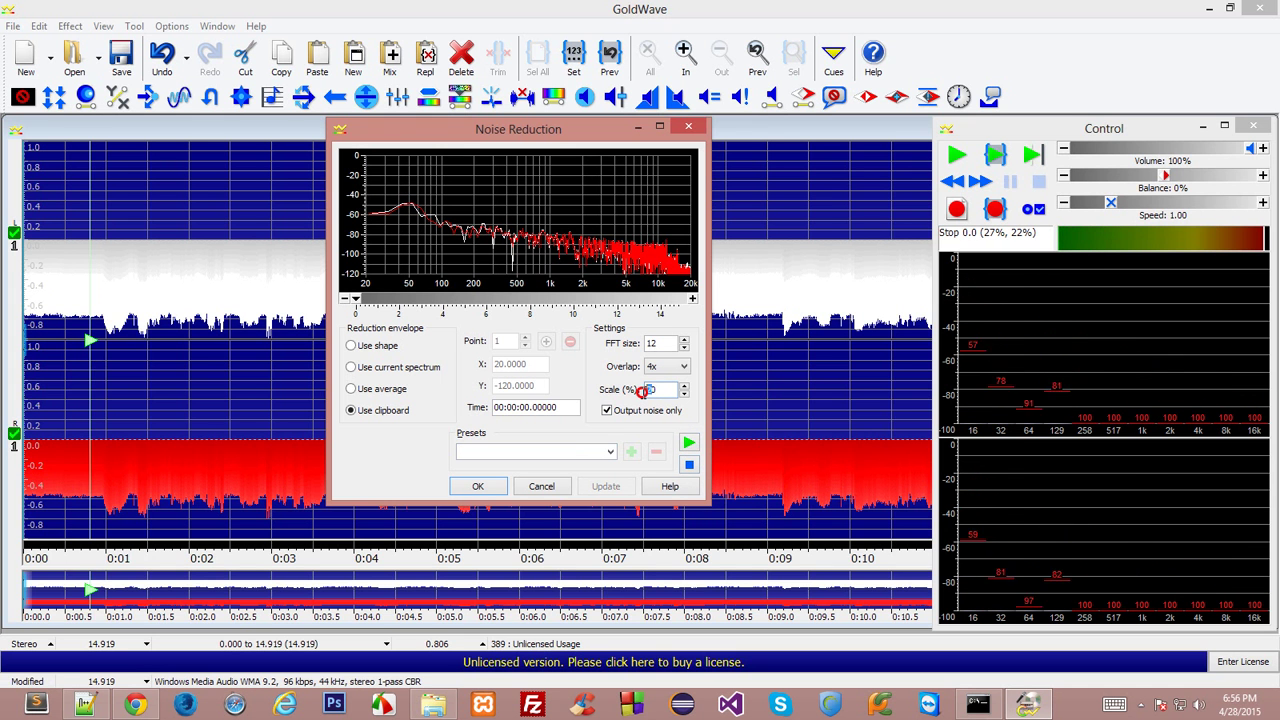
pyautogui.write('10')
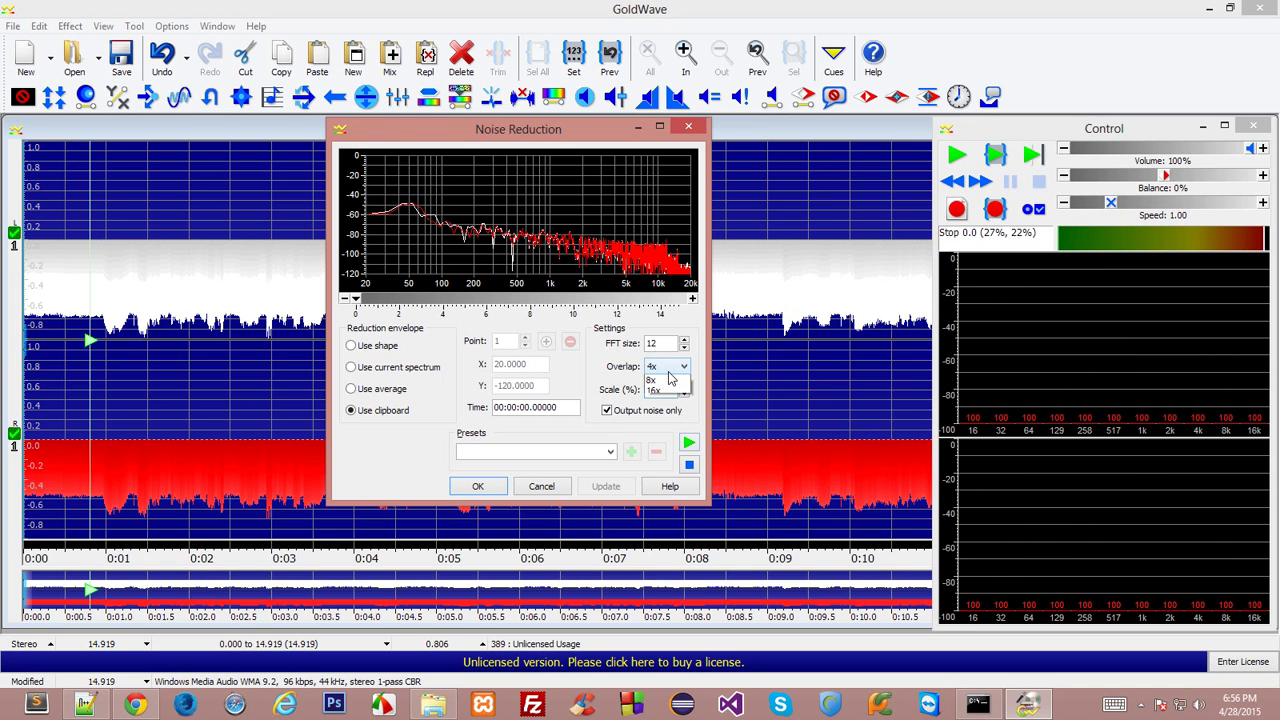
pyautogui.click(667, 366)
pyautogui.click(660, 418)
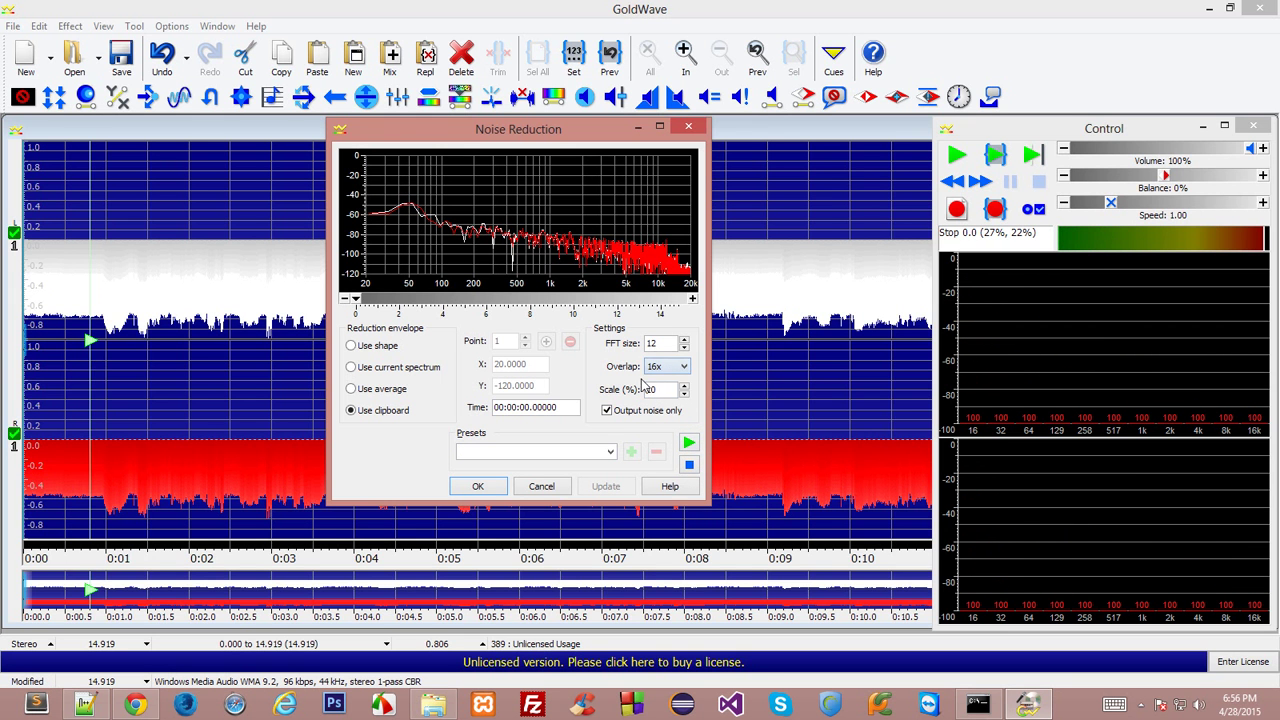
pyautogui.click(688, 443)
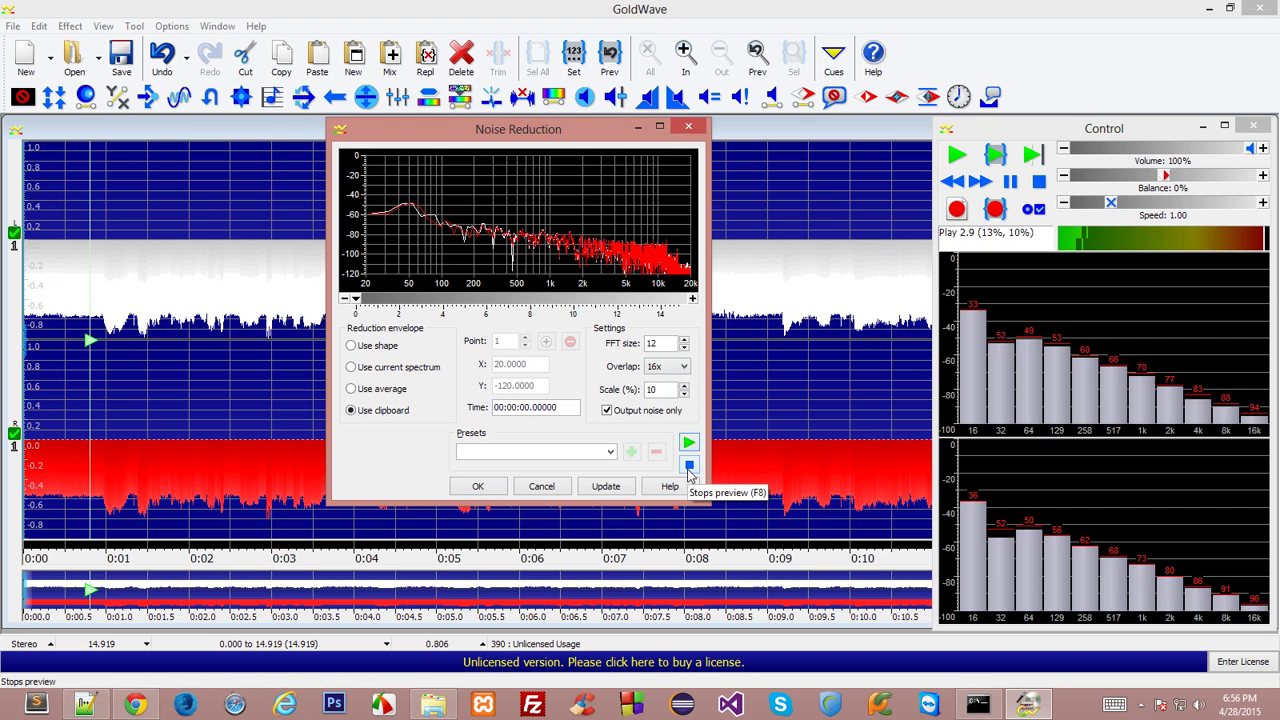
pyautogui.click(688, 465)
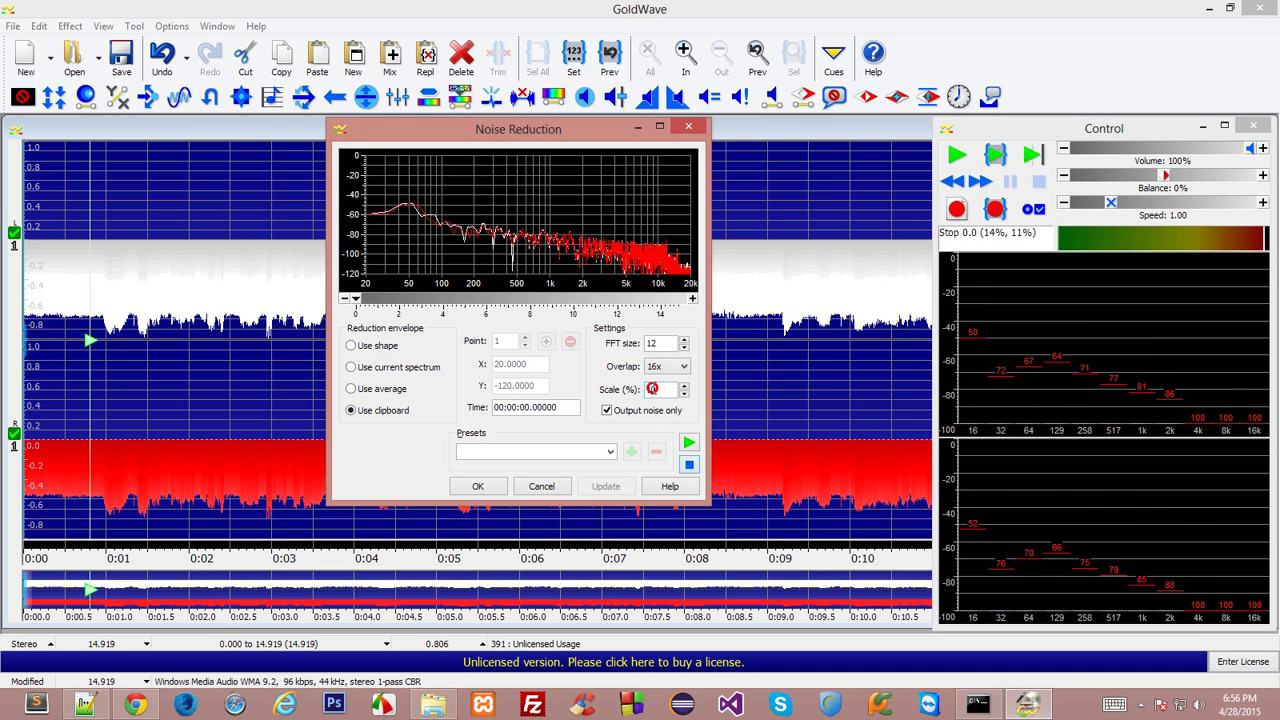
pyautogui.click(688, 443)
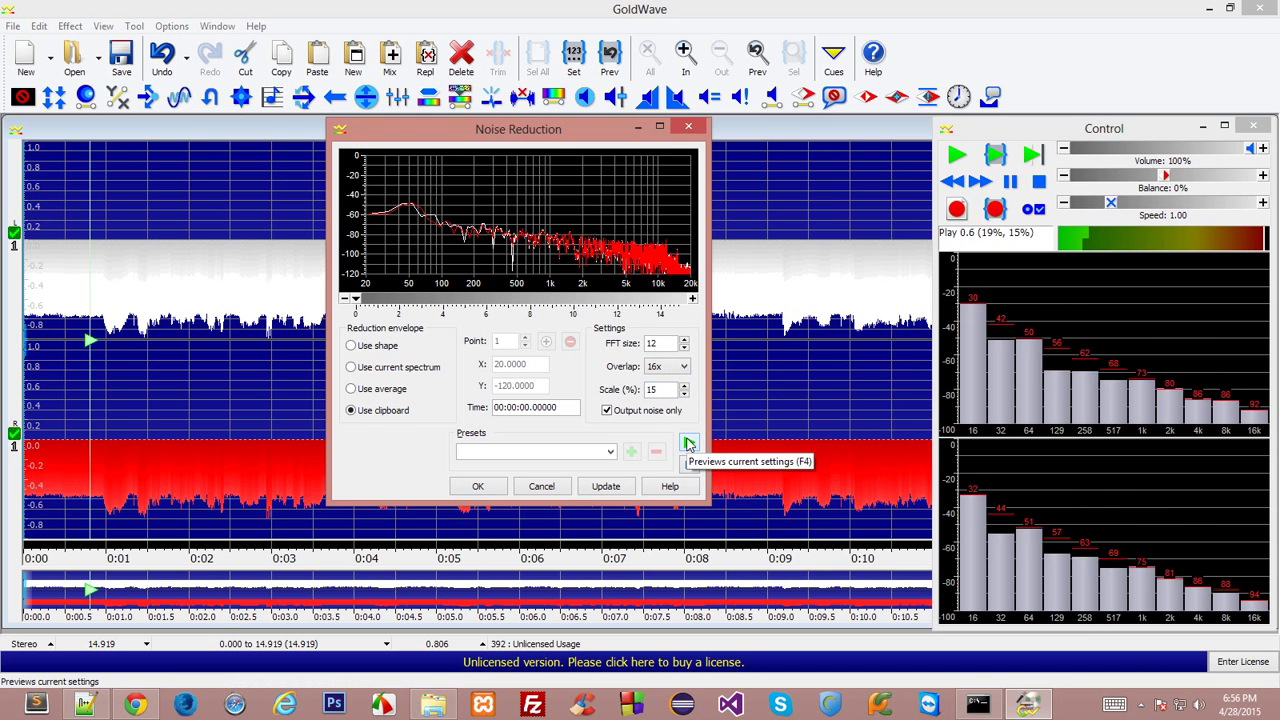
pyautogui.click(688, 465)
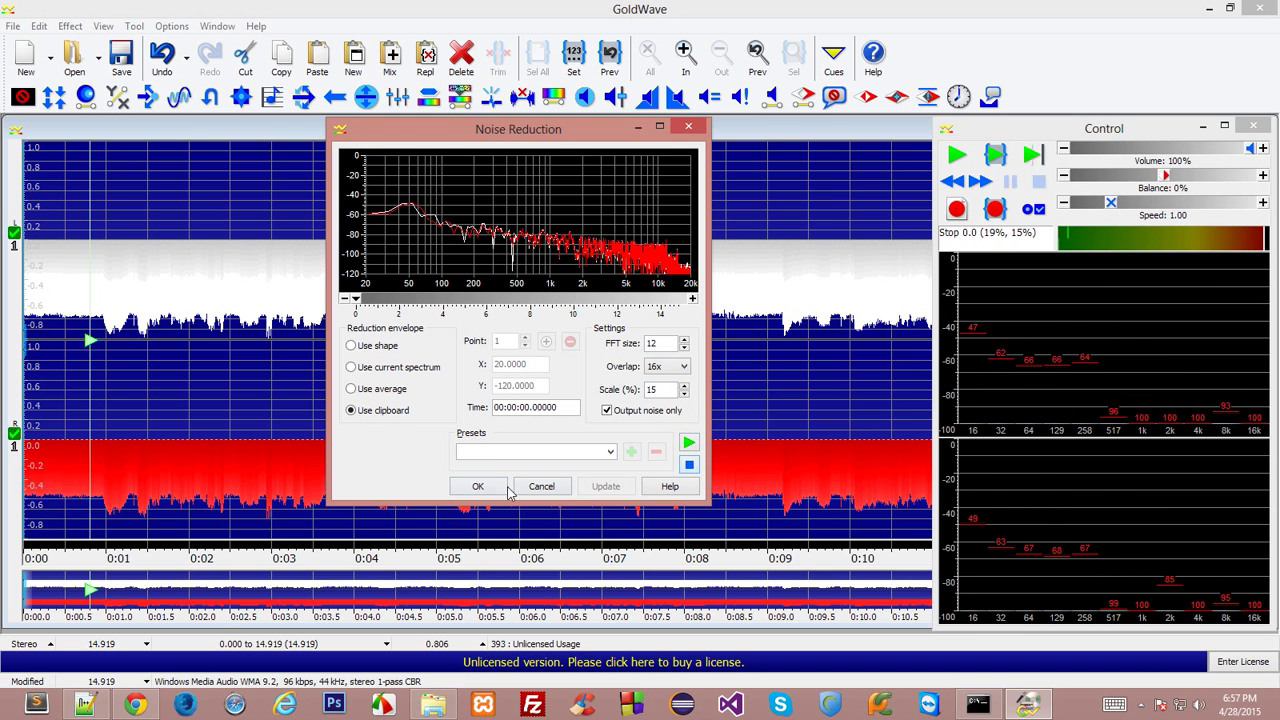
pyautogui.click(474, 487)
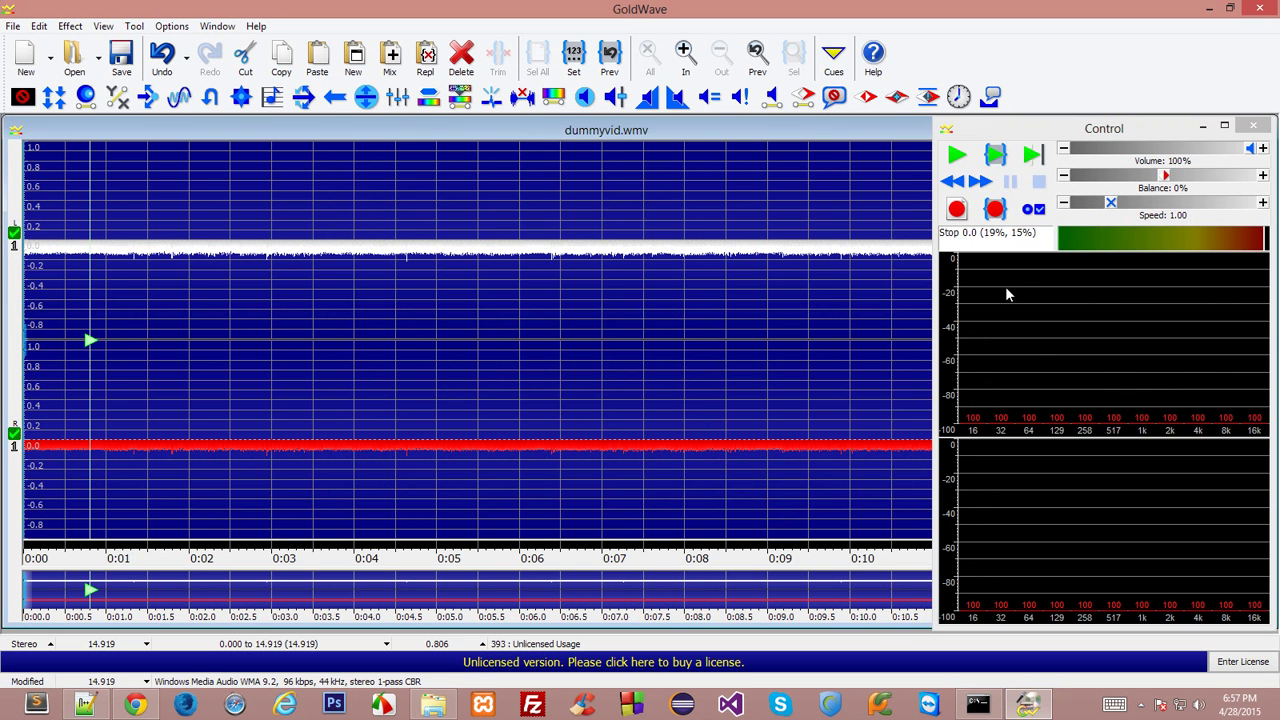
# - Play the result, undo it, and reapply Noise Reduction at 16x overlap after a preview
pyautogui.click(956, 155)
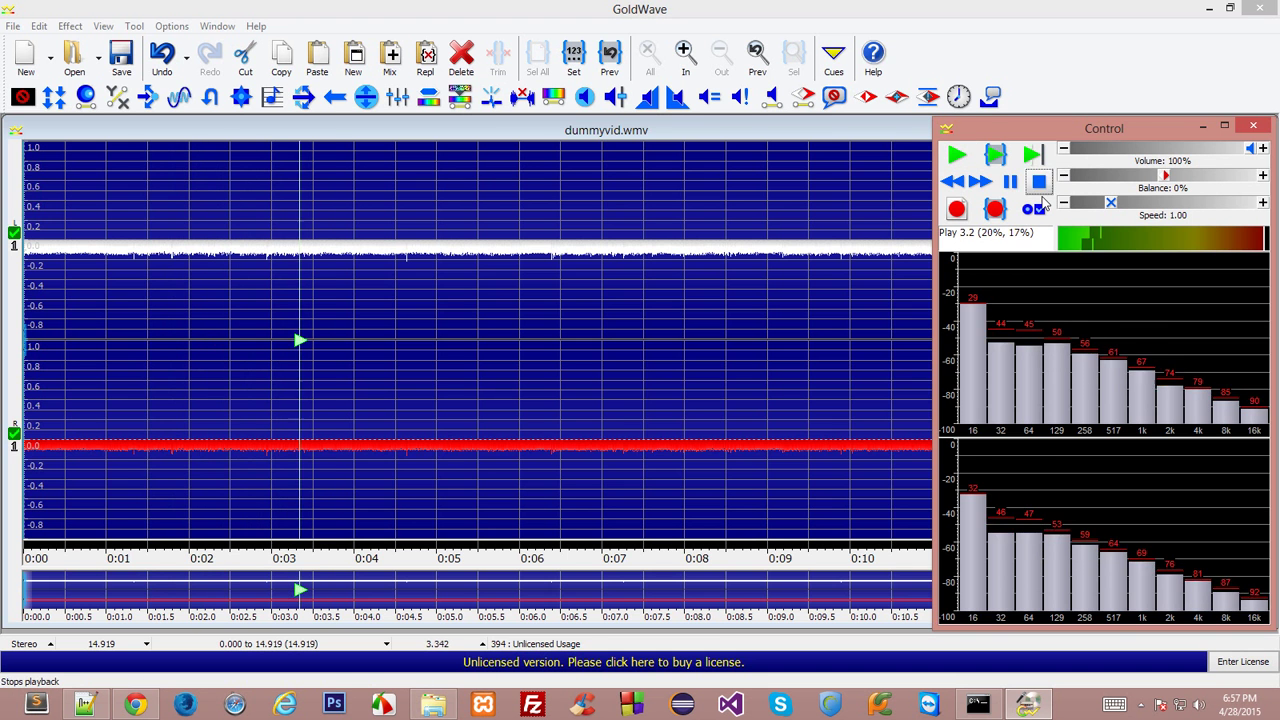
pyautogui.hotkey('ctrl', 'z')
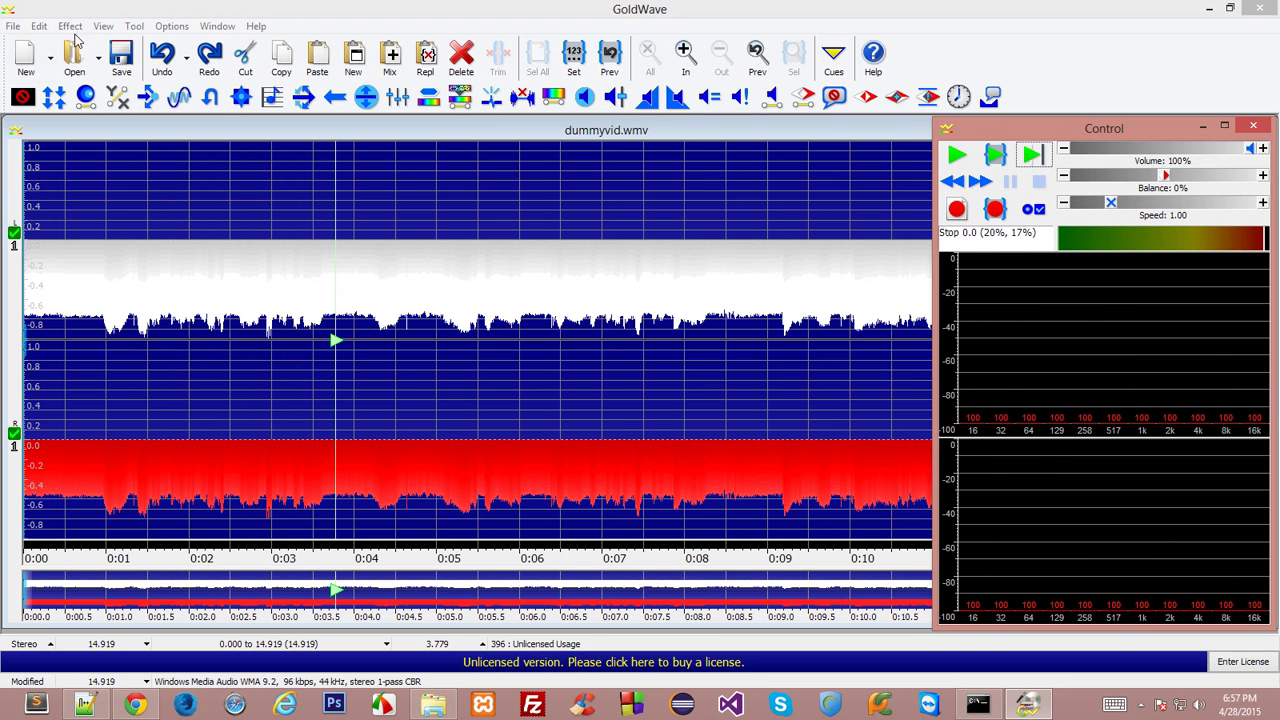
pyautogui.click(78, 28)
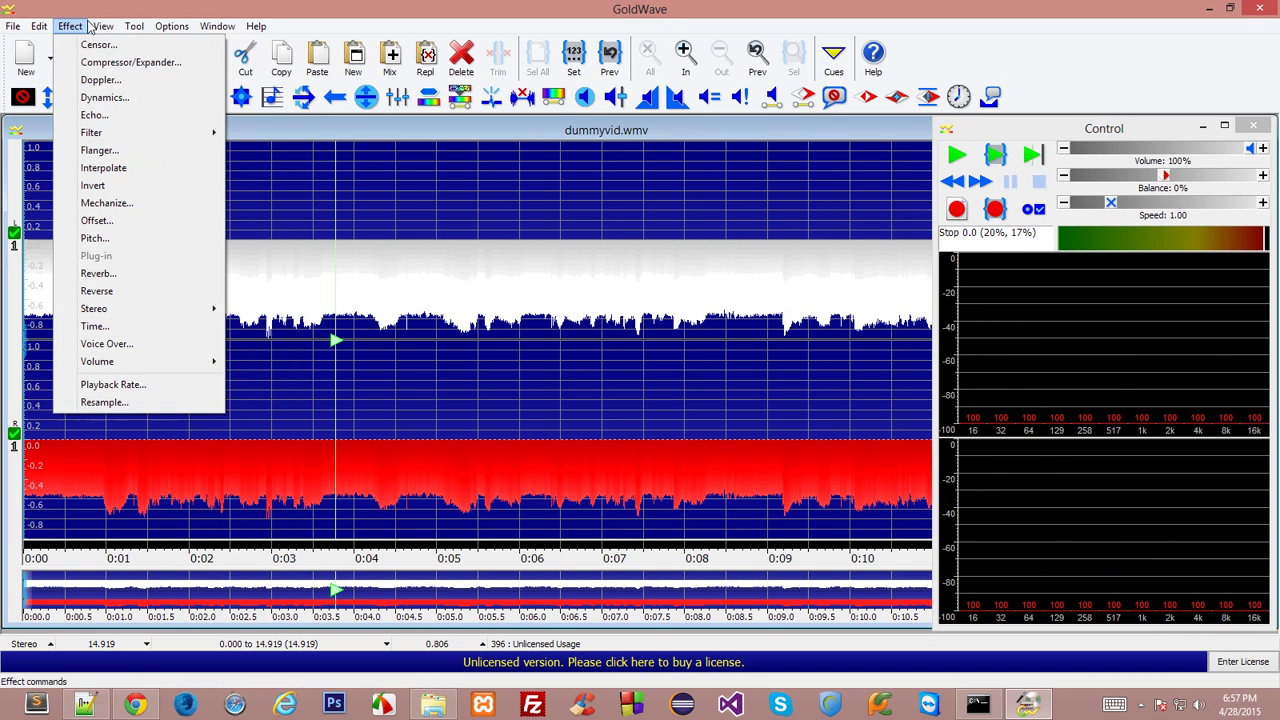
pyautogui.moveTo(120, 134)
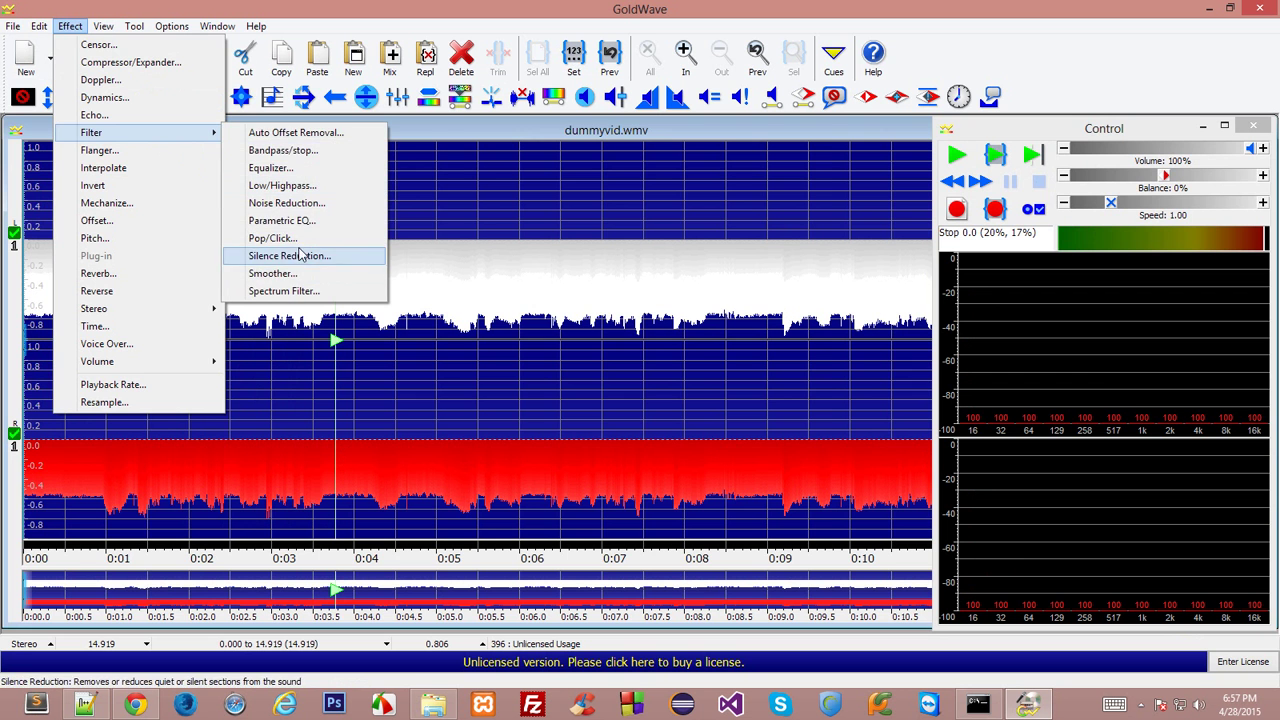
pyautogui.click(300, 204)
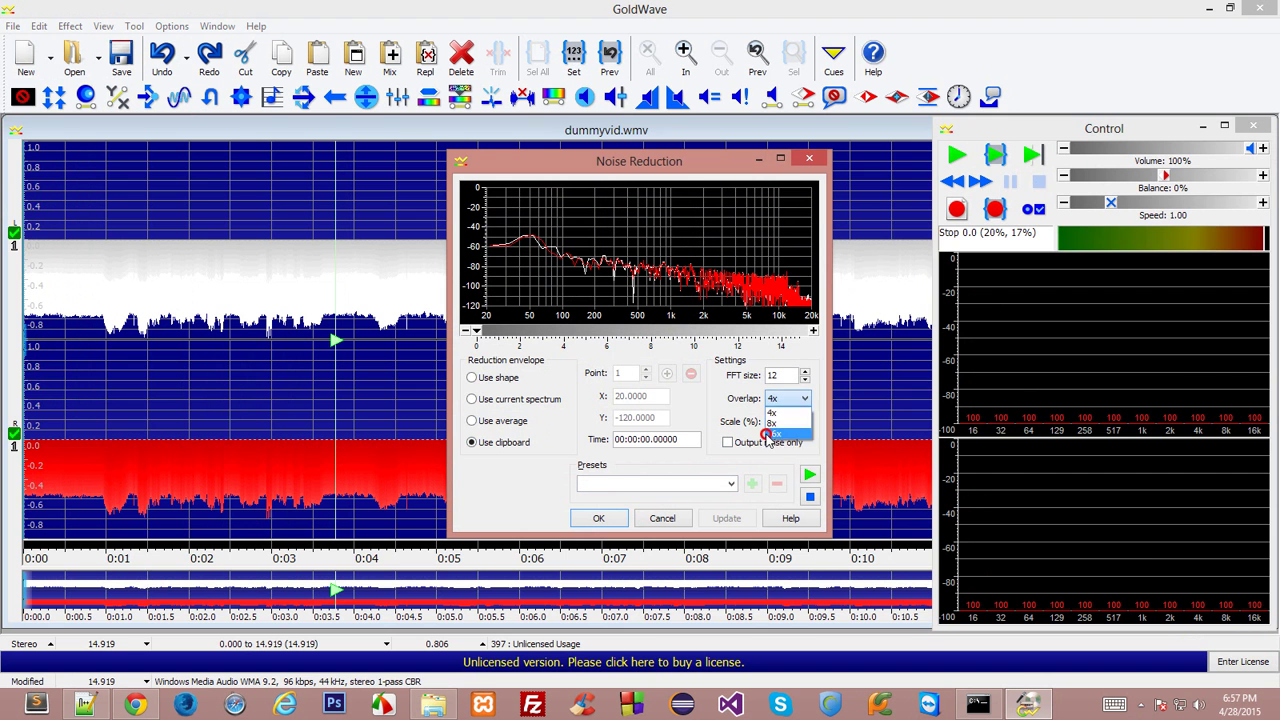
pyautogui.click(781, 411)
pyautogui.click(809, 476)
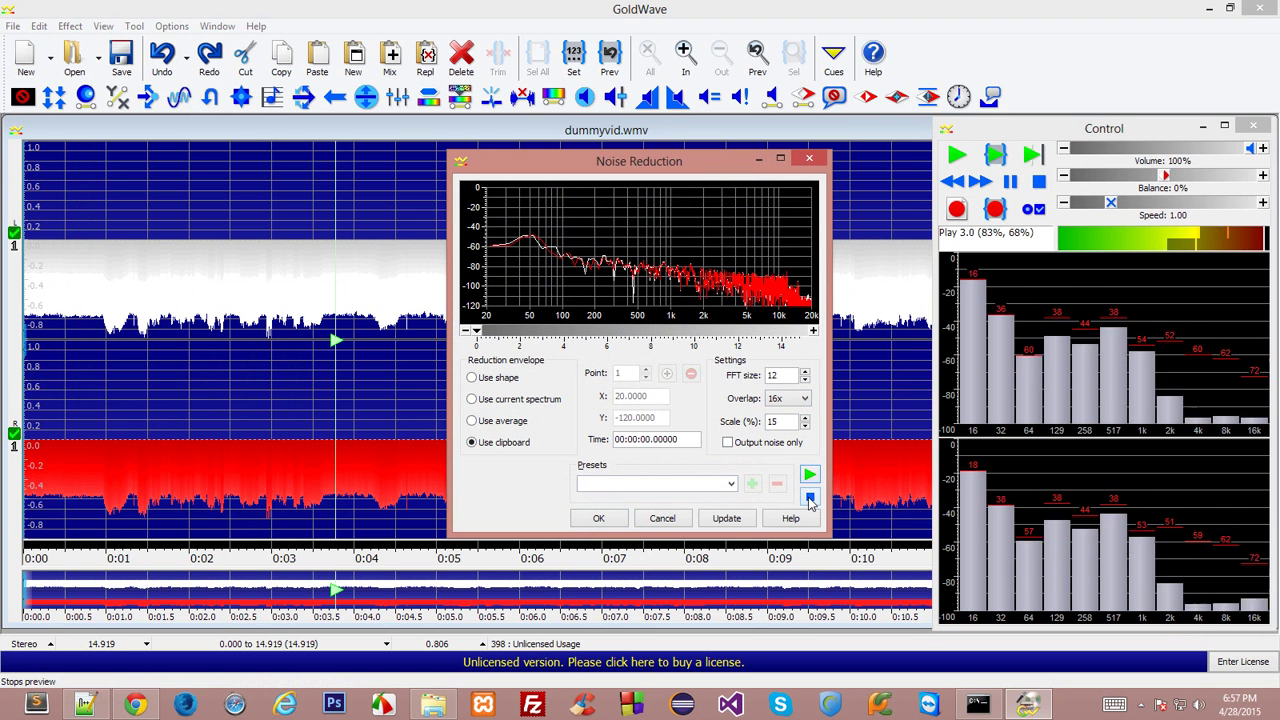
pyautogui.click(810, 498)
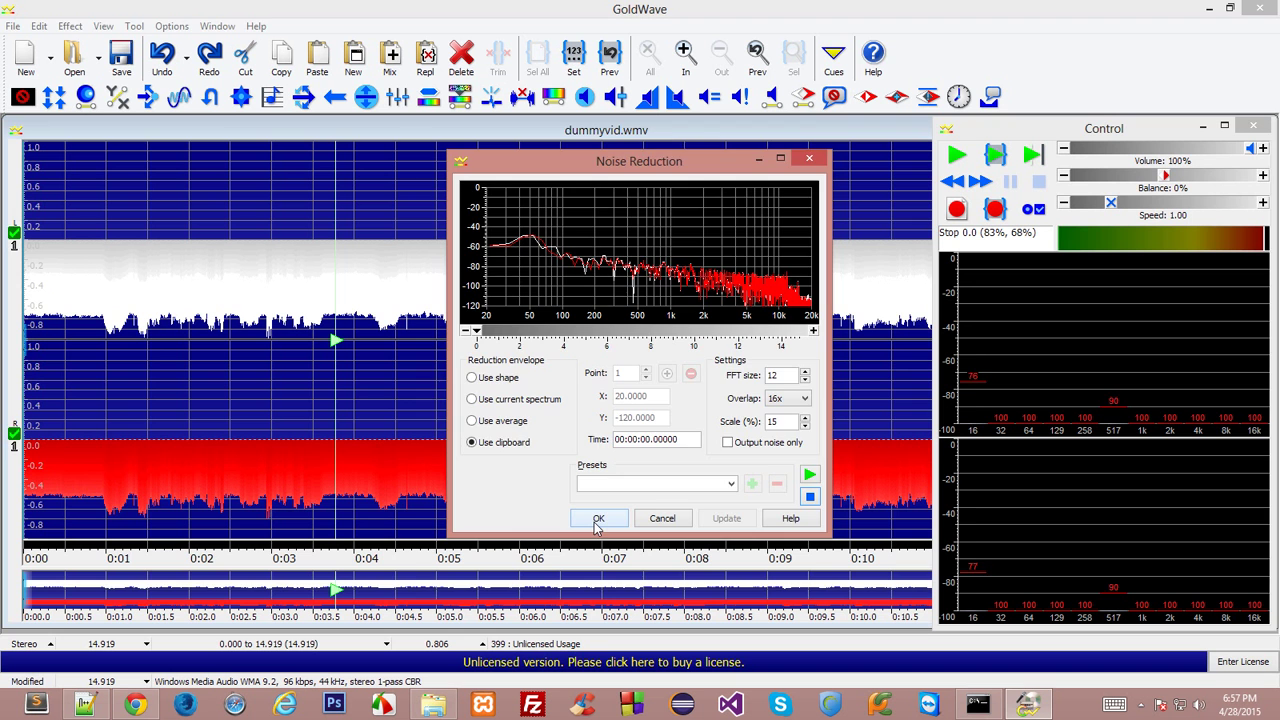
pyautogui.click(599, 519)
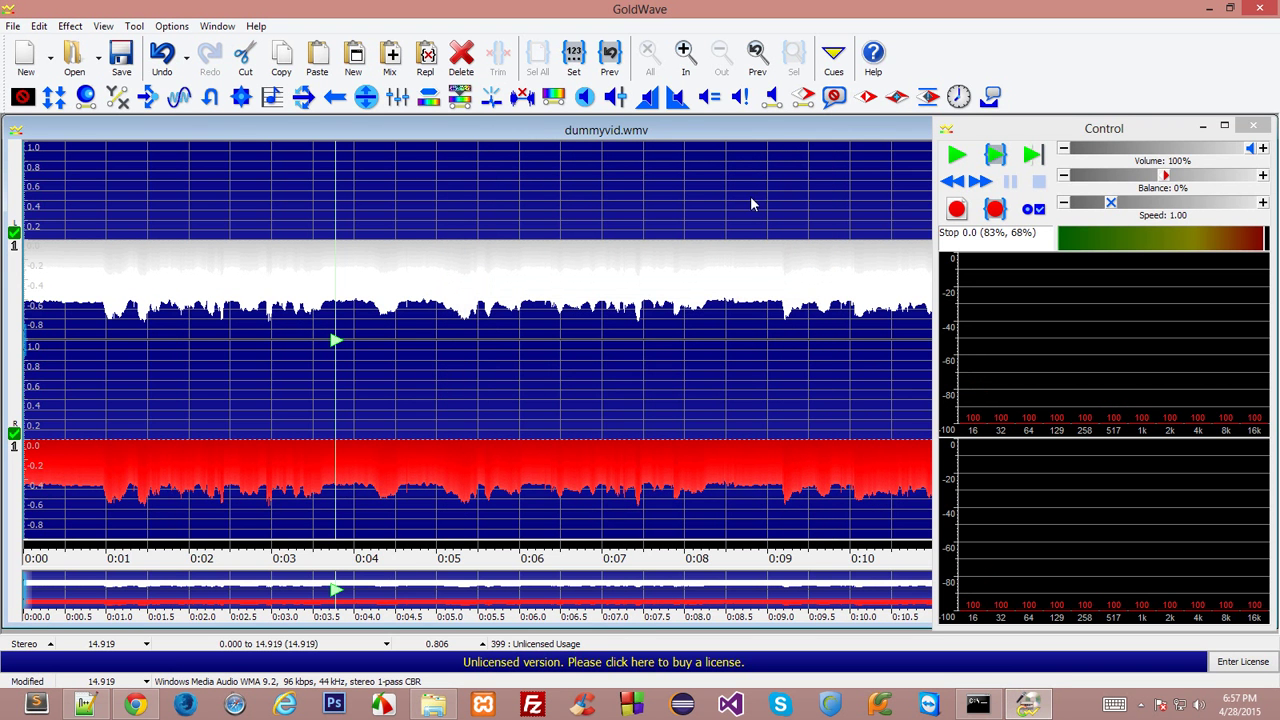
# - Rewind to the start and play the noise-reduced audio through
pyautogui.moveTo(336, 343); pyautogui.dragTo(23, 343)
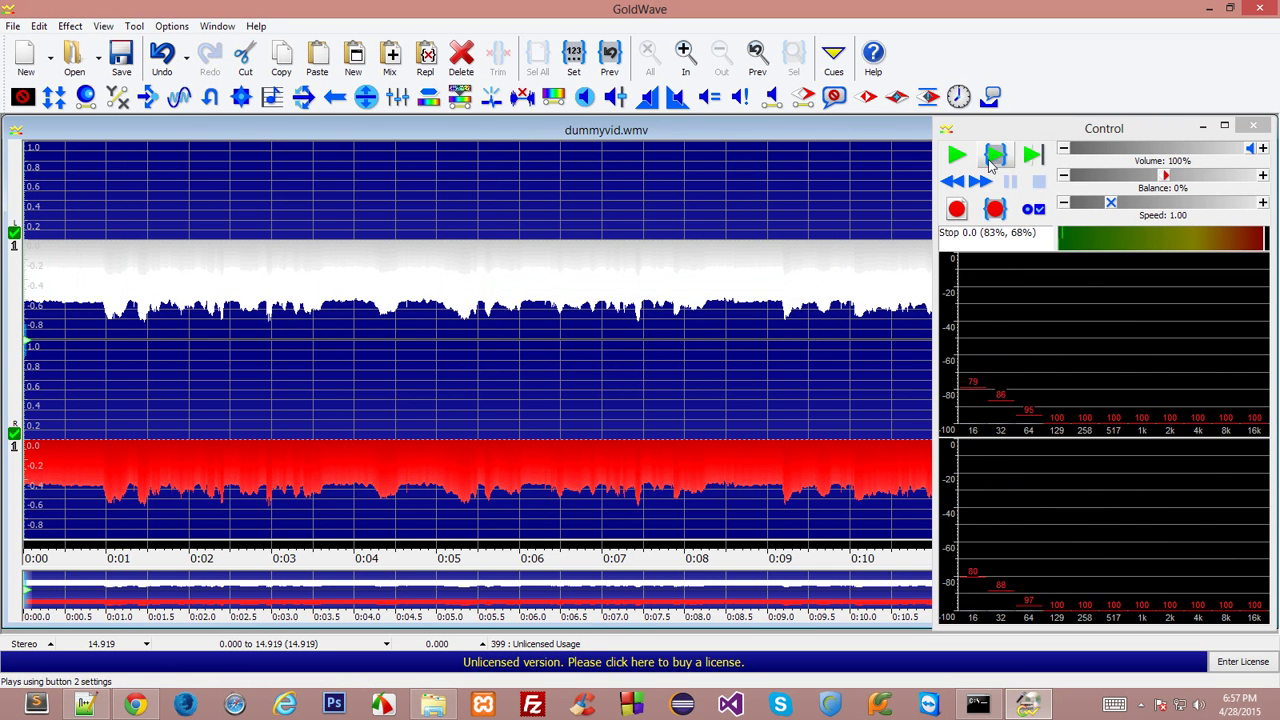
pyautogui.click(955, 154)
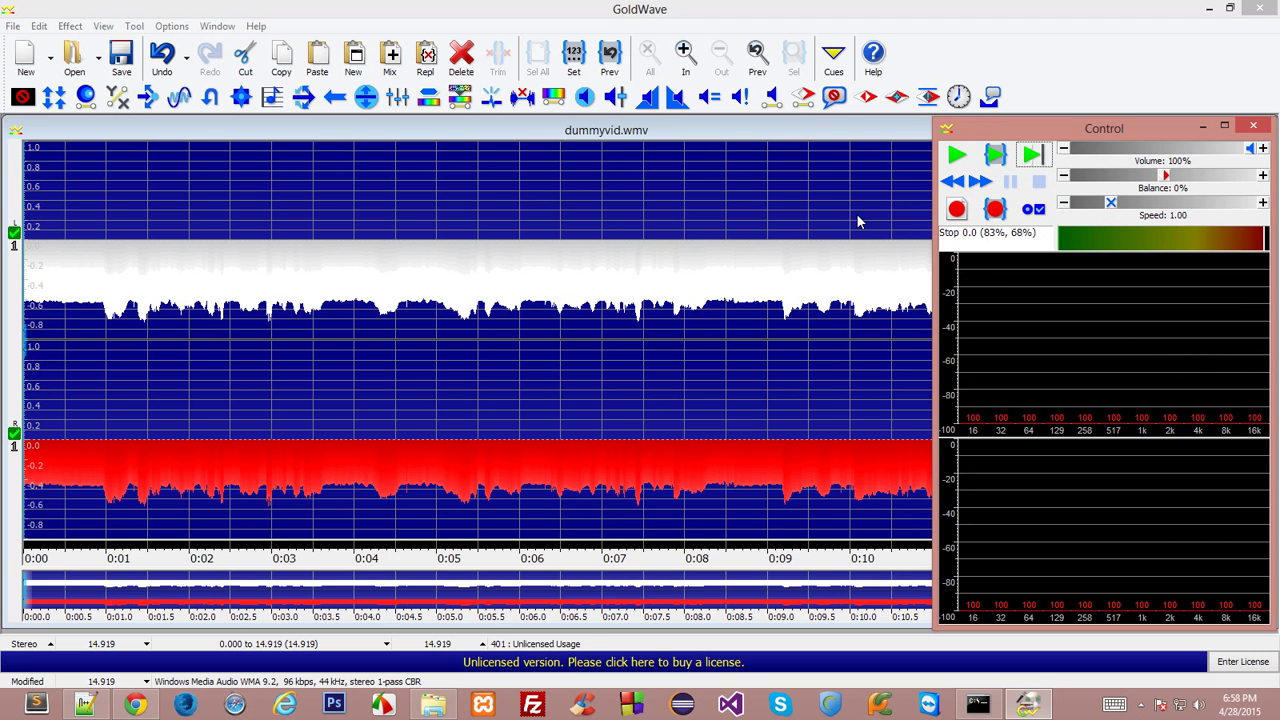
pyautogui.click(603, 7)
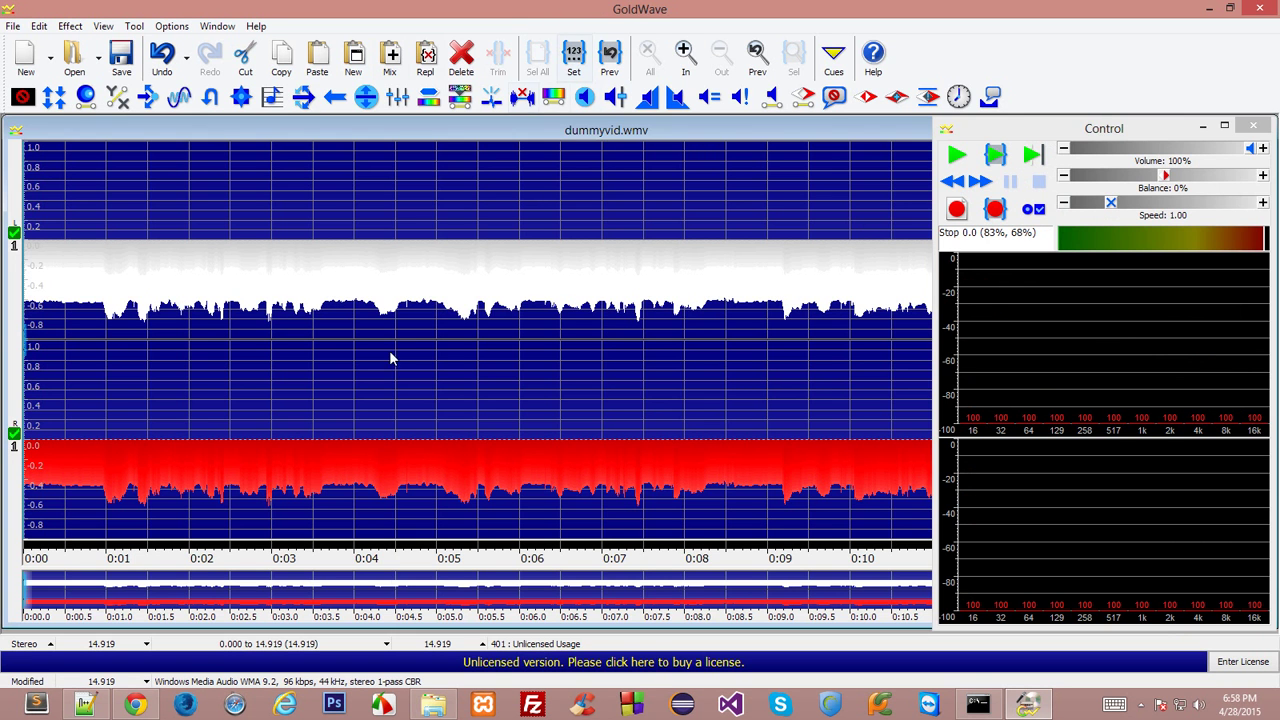
# - Deselect dummyvid.wmv in the FFmpegTutorial folder and bring up GoldWave's File menu
pyautogui.click(440, 708)
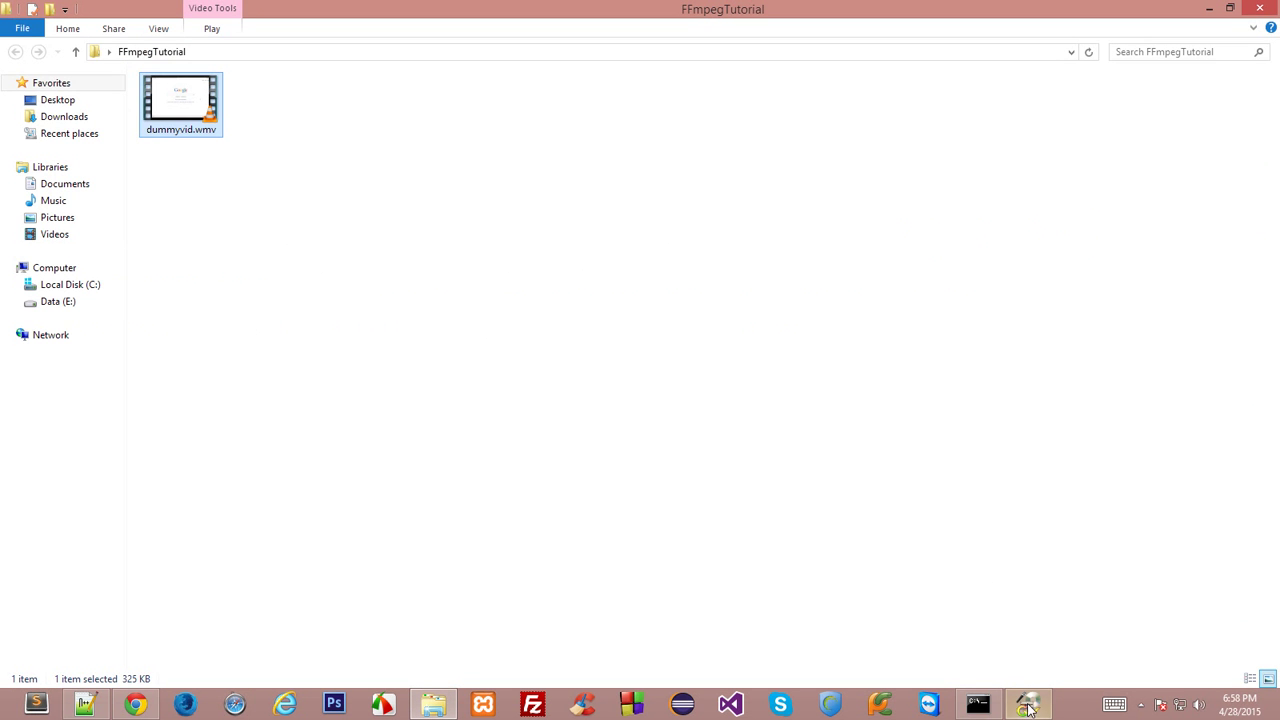
pyautogui.click(260, 160)
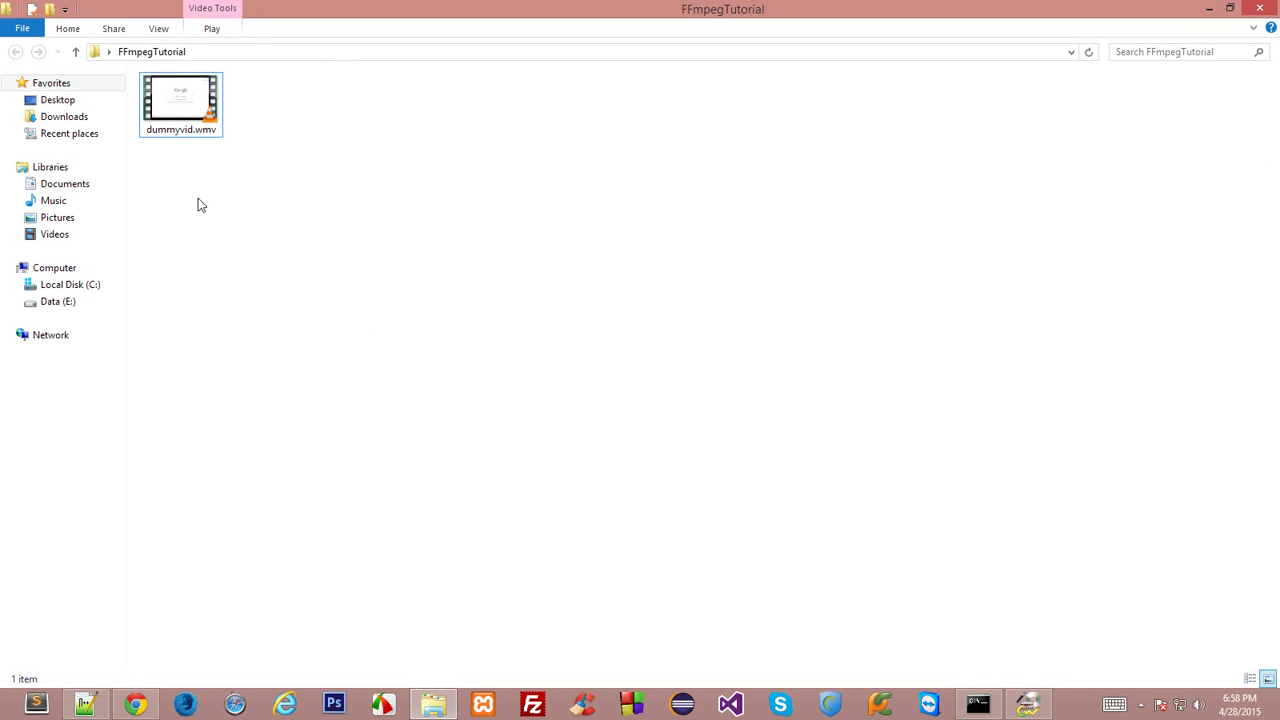
pyautogui.click(1028, 705)
pyautogui.click(13, 26)
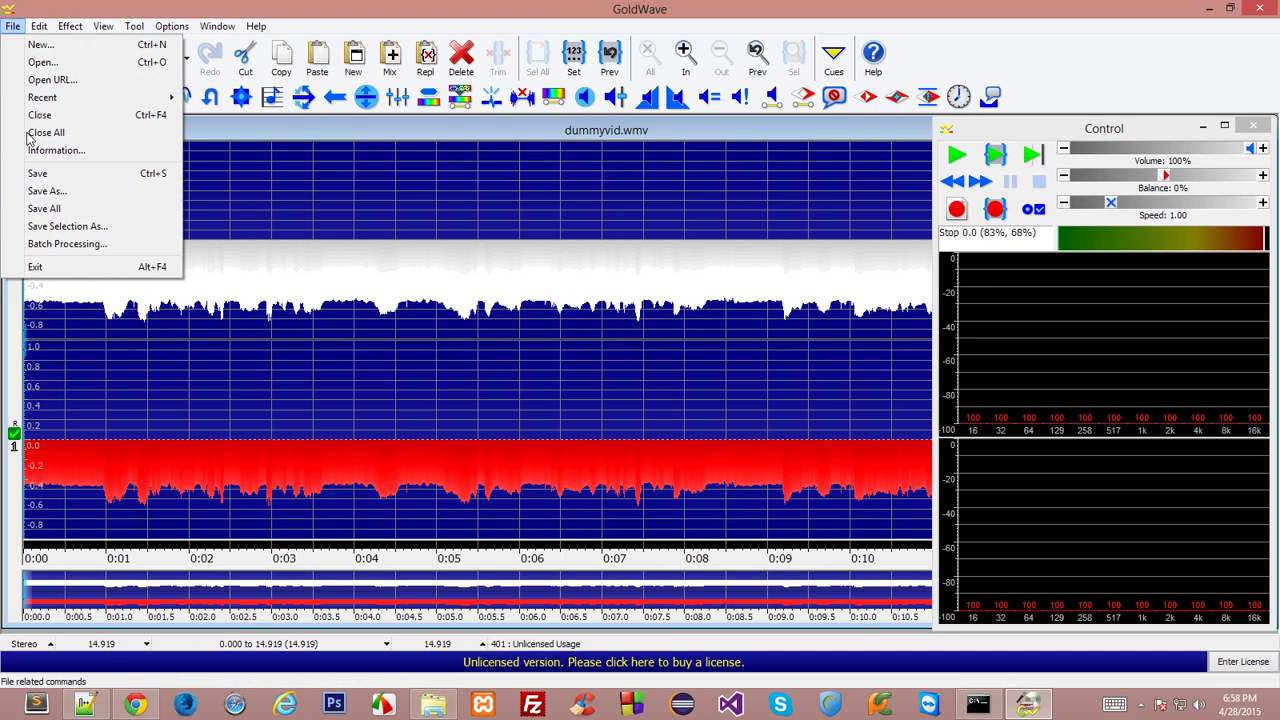
# - Dismiss the unsupported-format save error, pick Wave format, and strip the folder path from the name
pyautogui.click(40, 173)
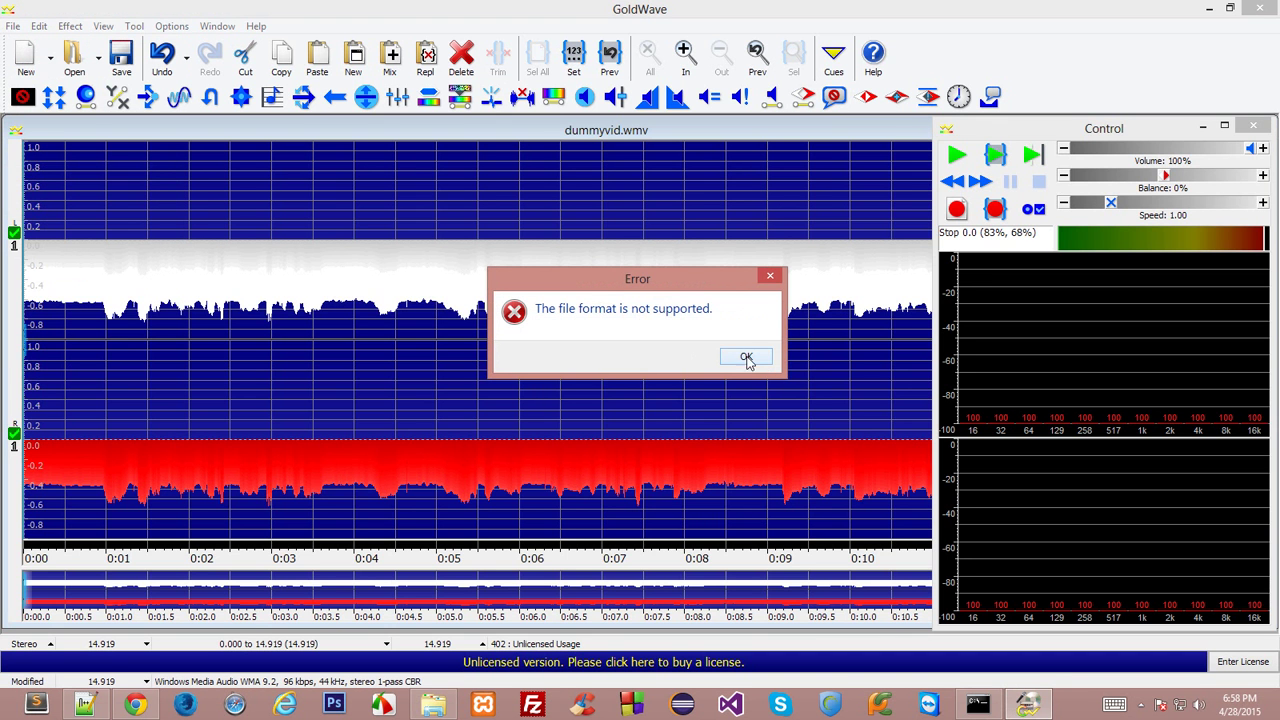
pyautogui.click(746, 357)
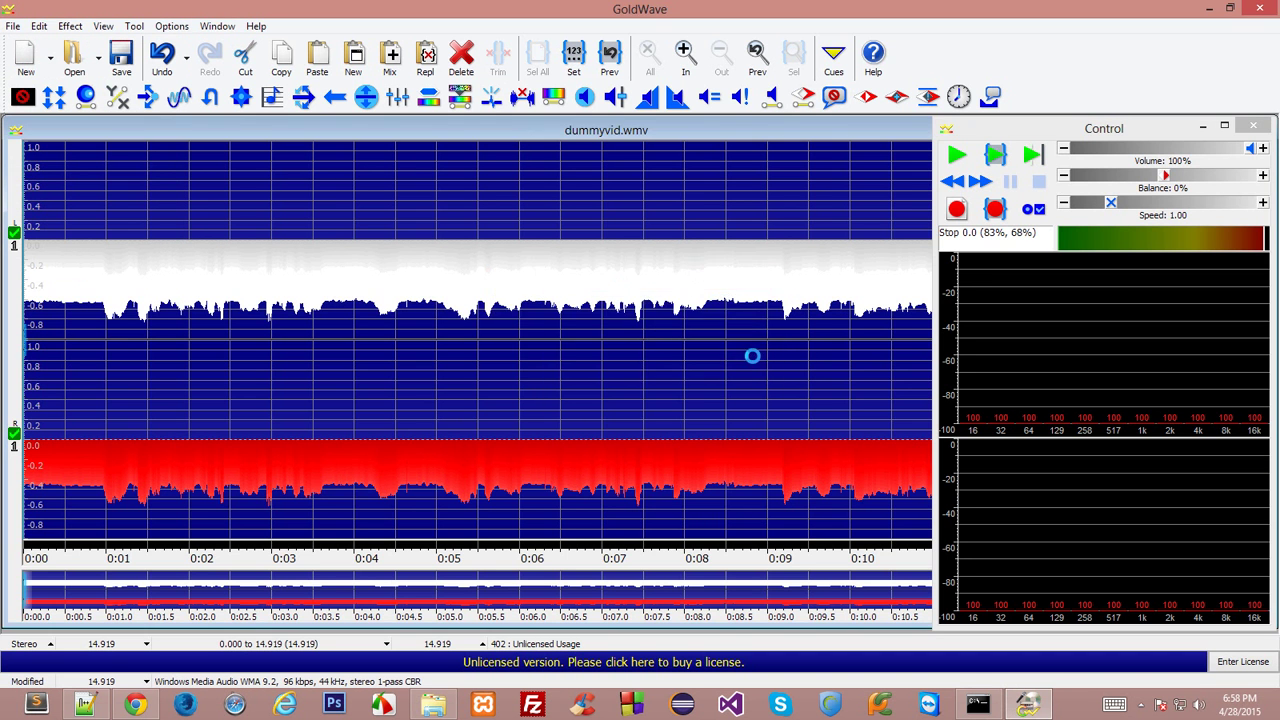
pyautogui.click(480, 446)
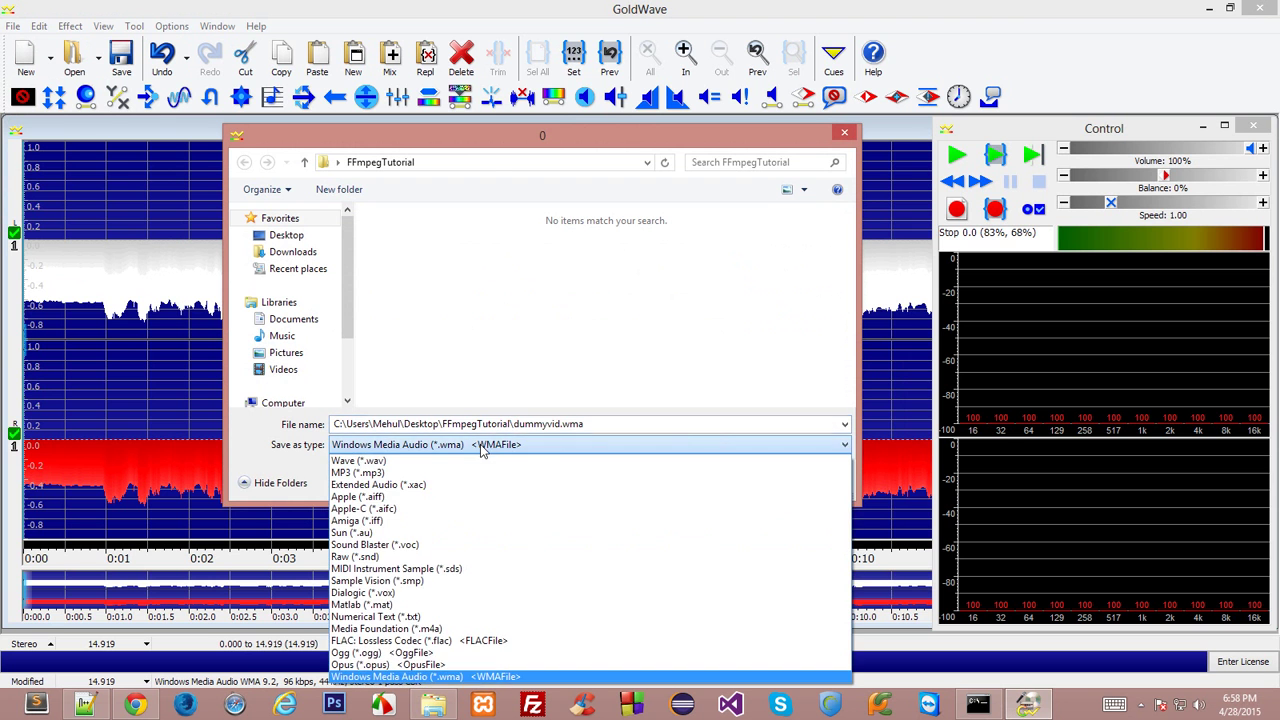
pyautogui.click(467, 461)
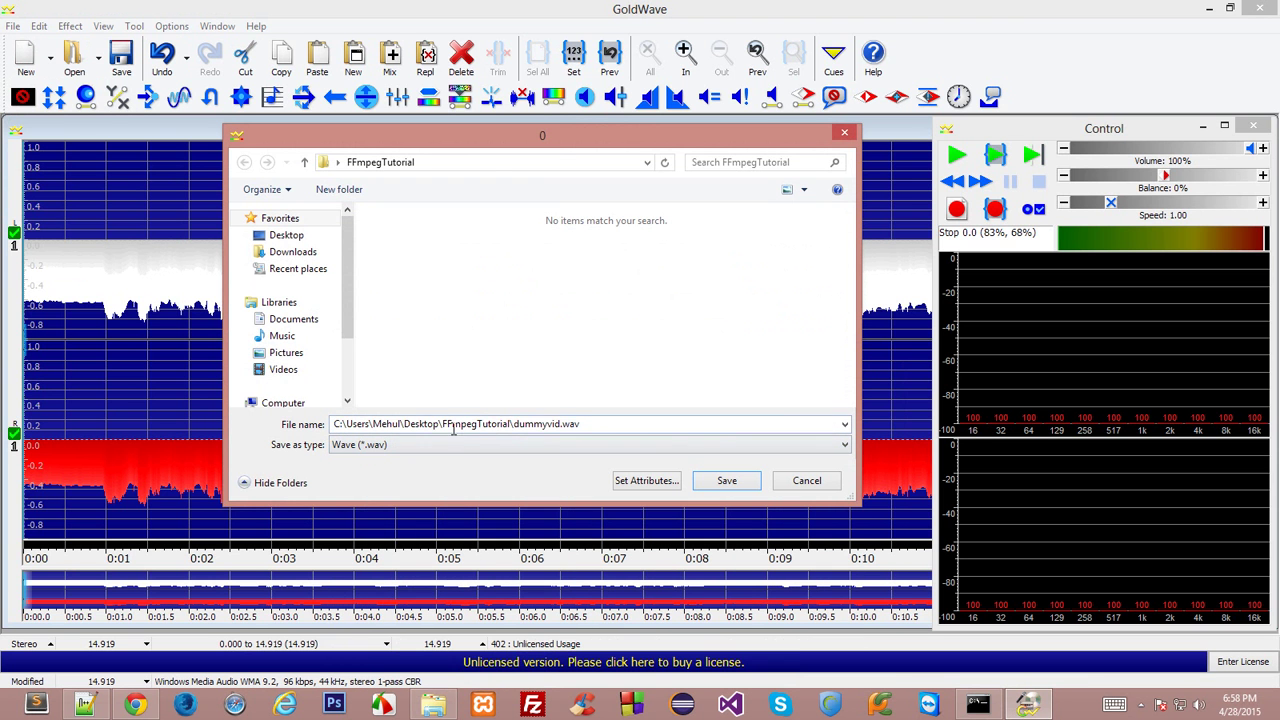
pyautogui.click(544, 425)
pyautogui.moveTo(515, 427); pyautogui.dragTo(334, 426)
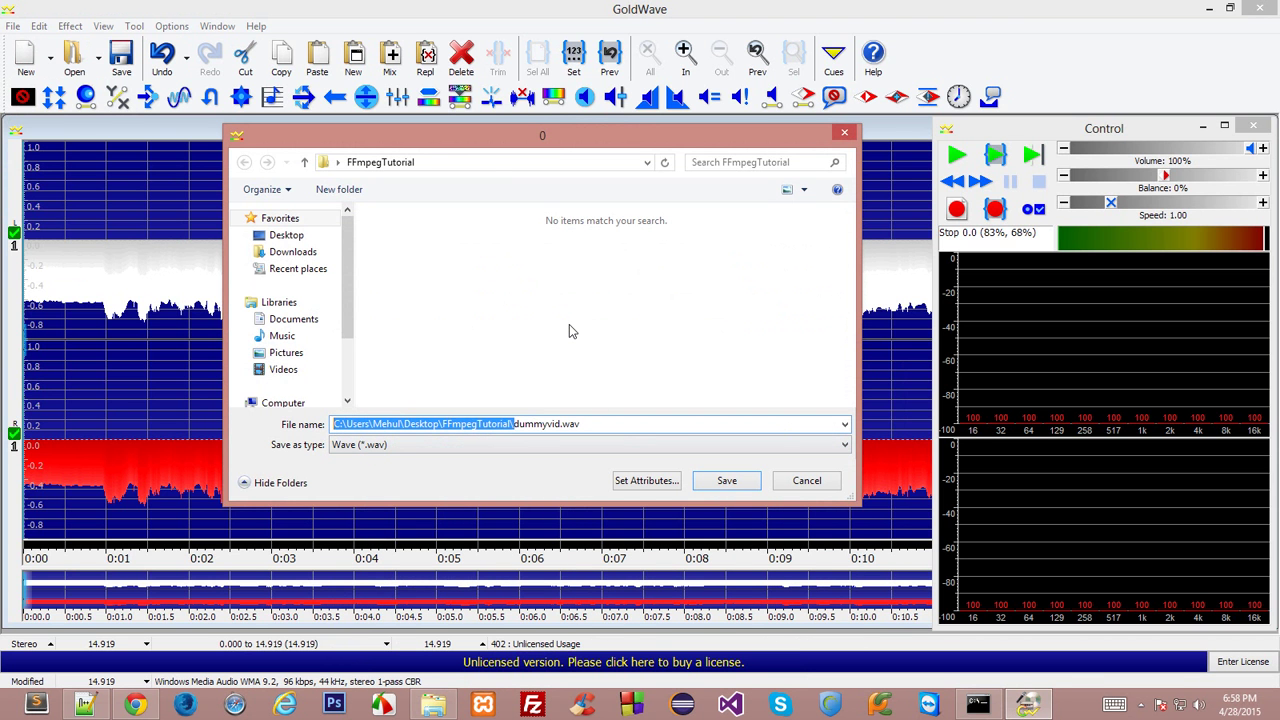
pyautogui.press('BackSpace')
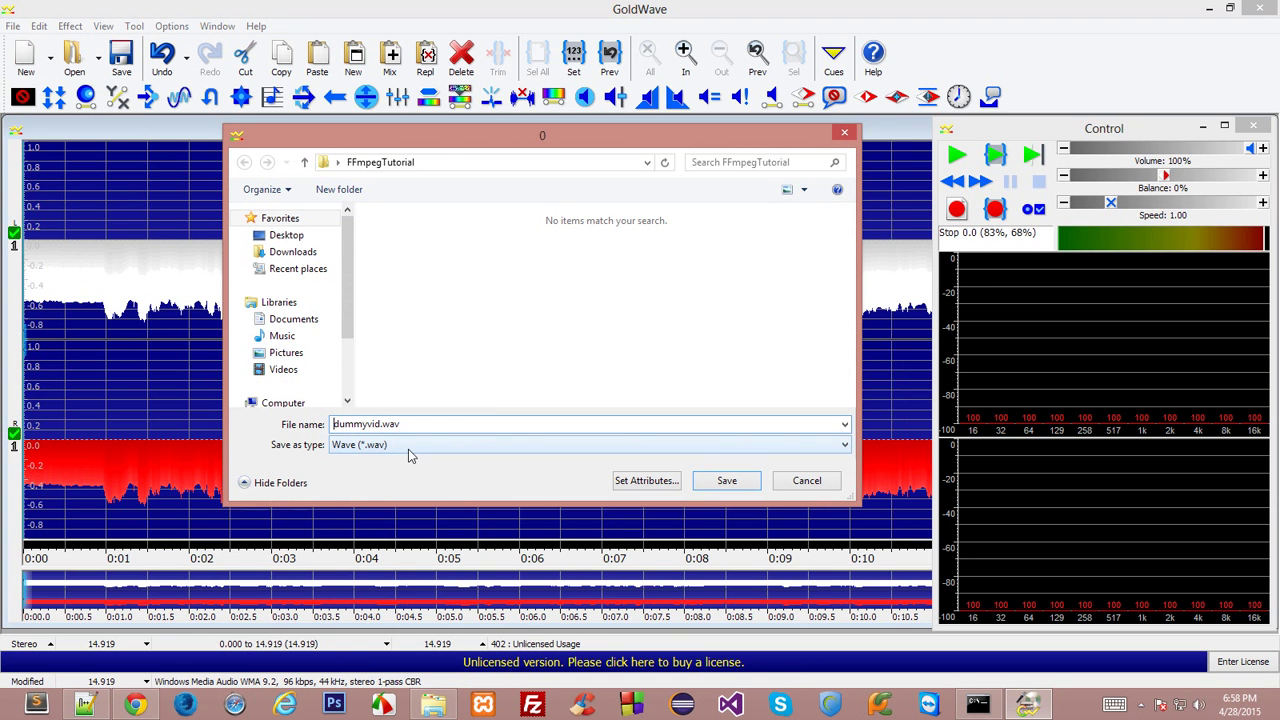
# - Switch the save format to MP3 and change the file extension to mp3
pyautogui.moveTo(430, 713)
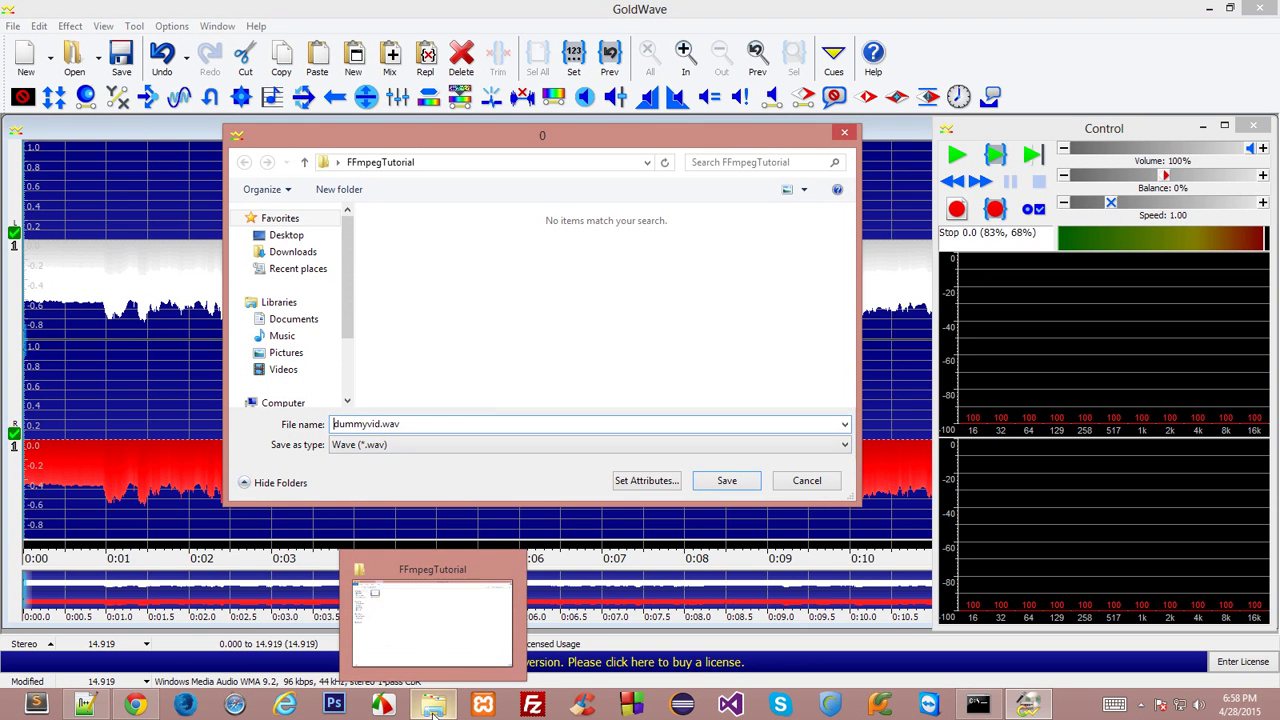
pyautogui.click(480, 616)
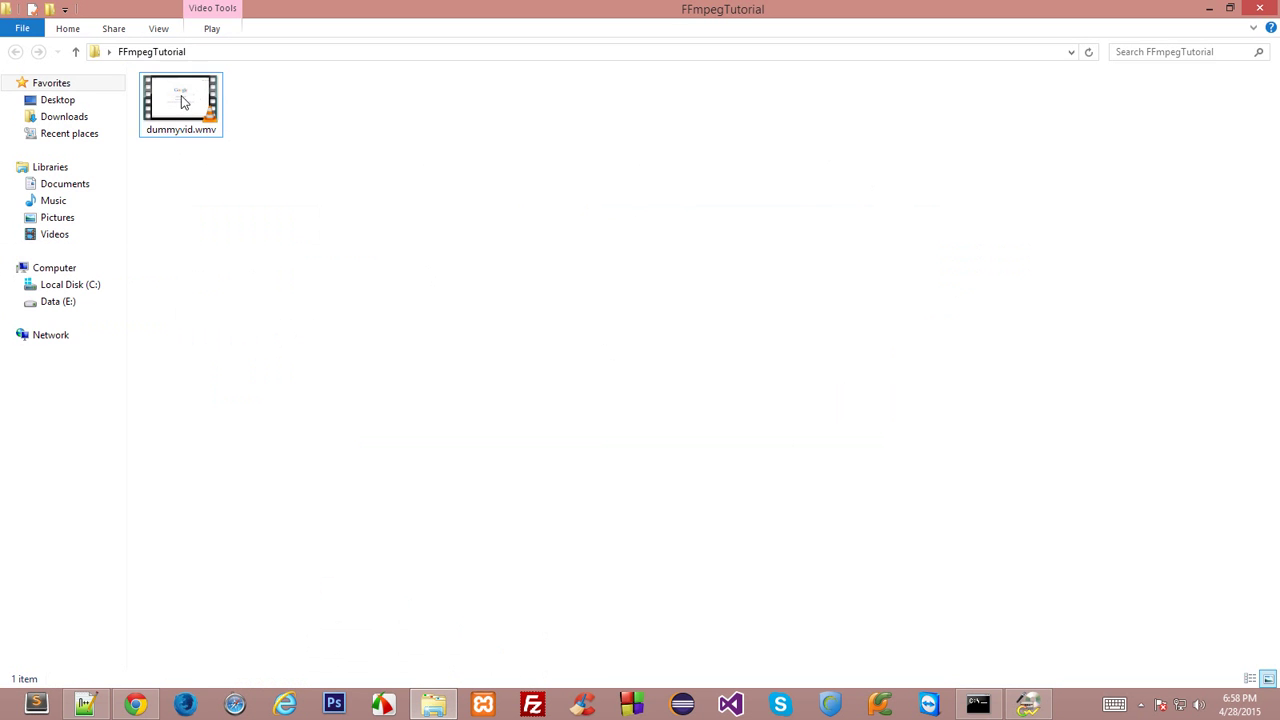
pyautogui.click(205, 120)
pyautogui.click(1028, 705)
pyautogui.click(581, 445)
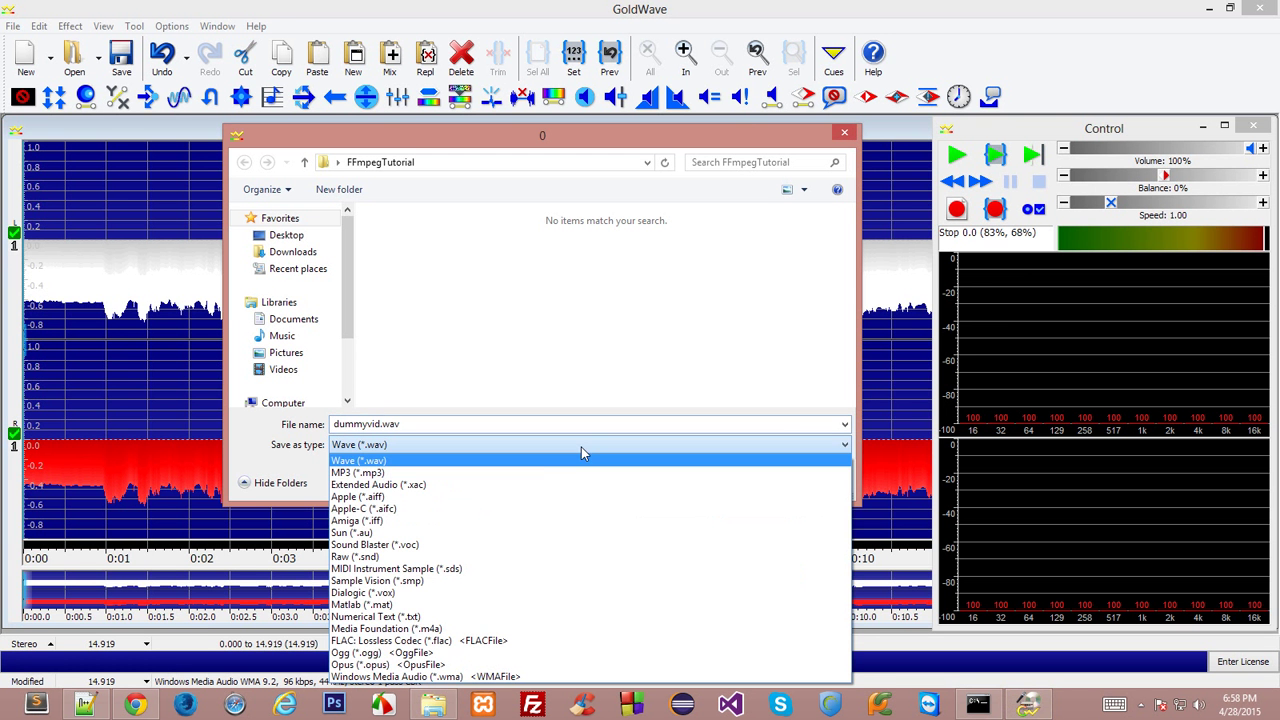
pyautogui.click(537, 473)
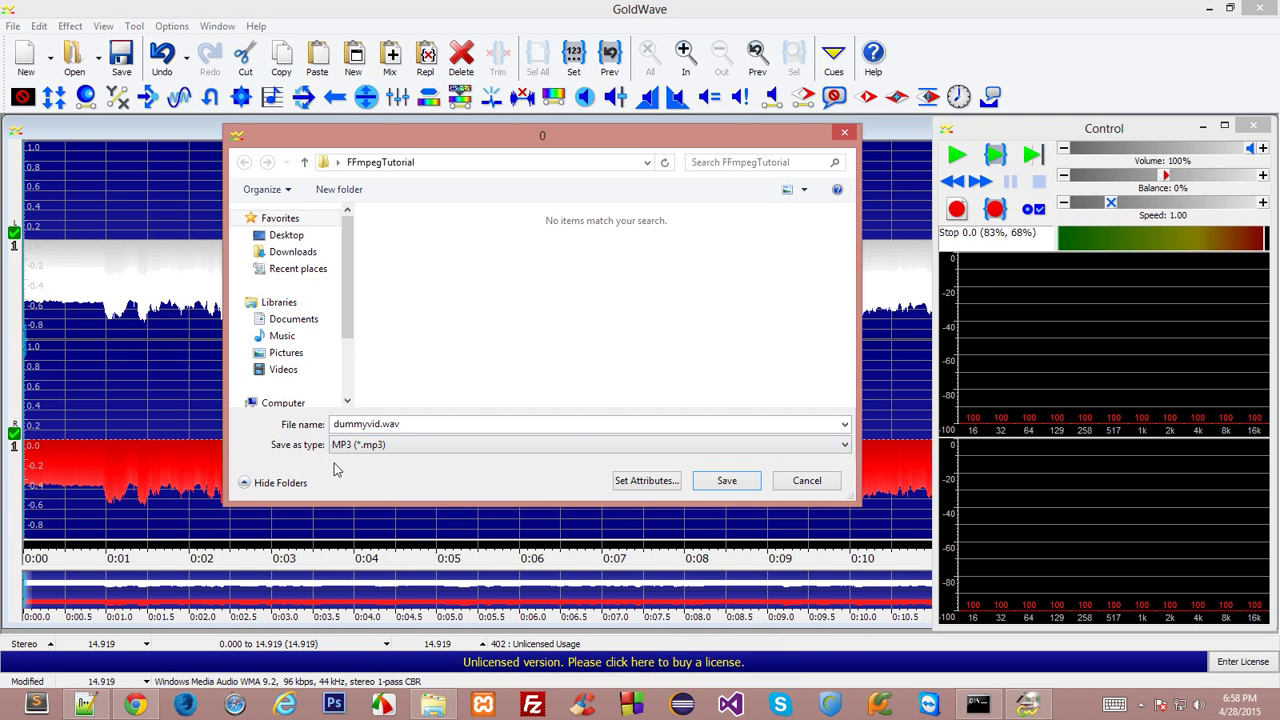
pyautogui.click(395, 424)
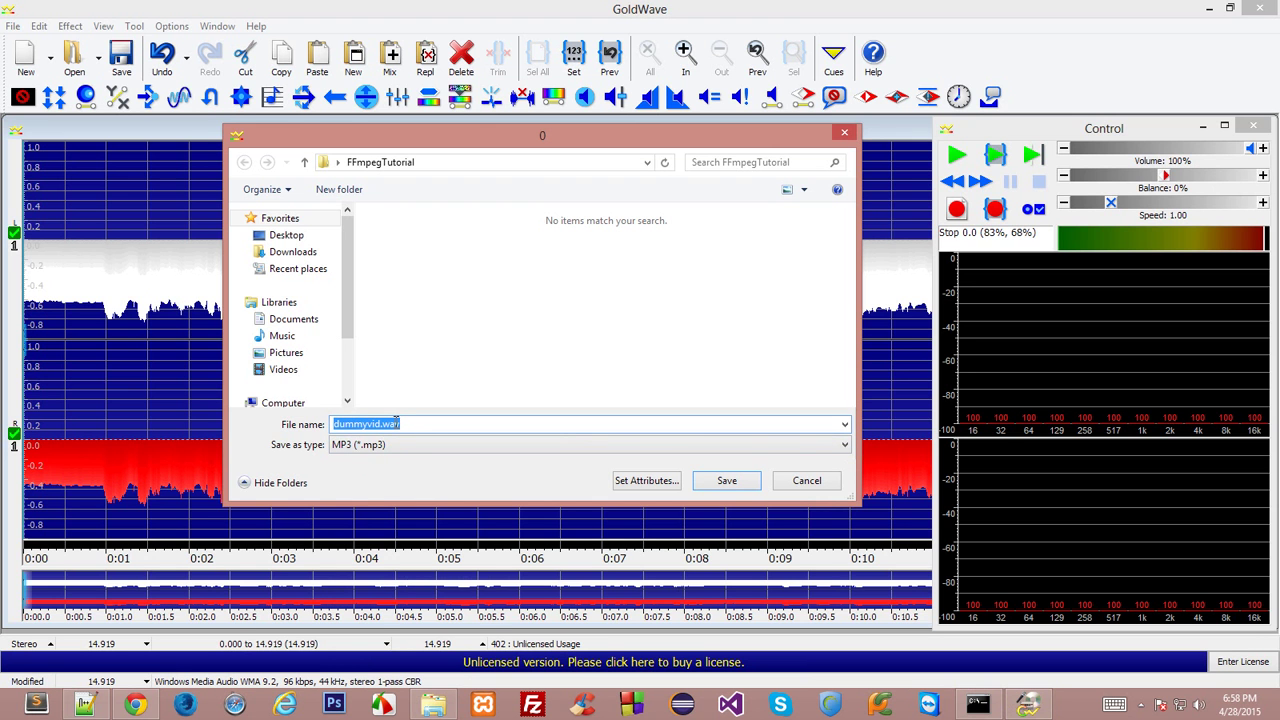
pyautogui.click(405, 424)
pyautogui.press('BackSpace')
pyautogui.press('BackSpace')
pyautogui.write('mp3')
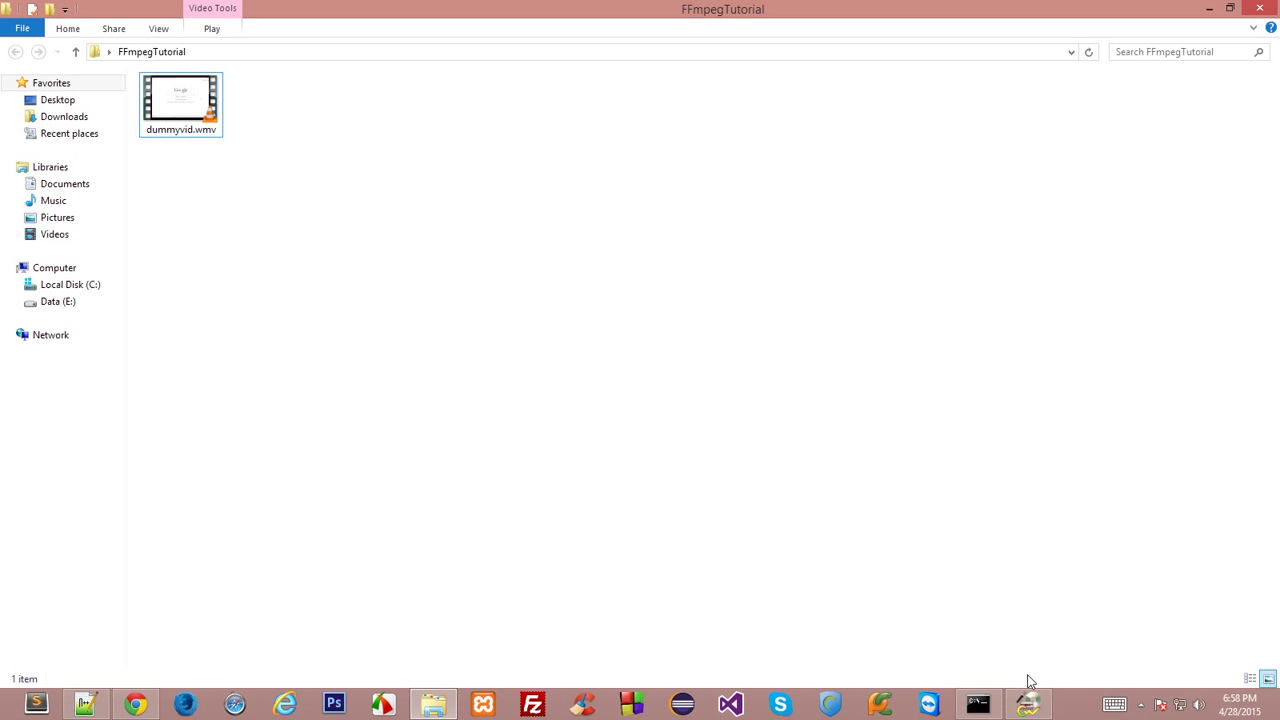
# - Rename the file to audio.mp3 in MP3 format and save it
pyautogui.click(1028, 703)
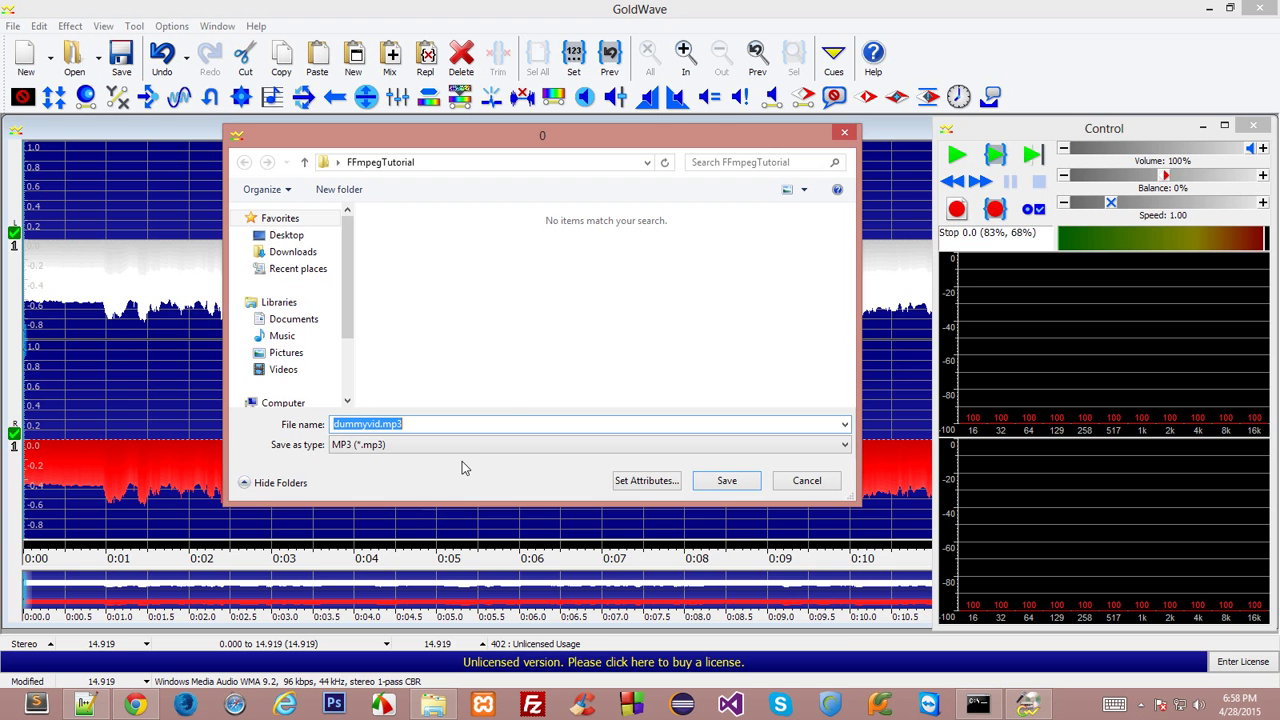
pyautogui.click(350, 444)
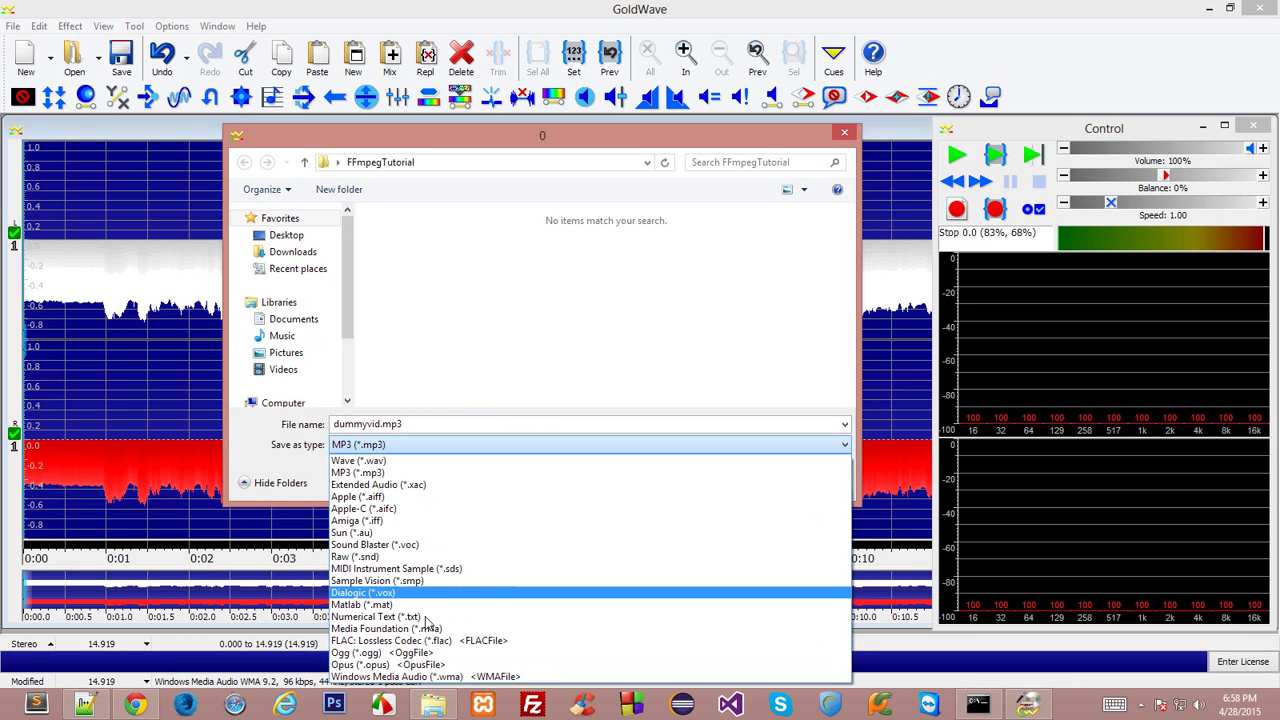
pyautogui.click(372, 474)
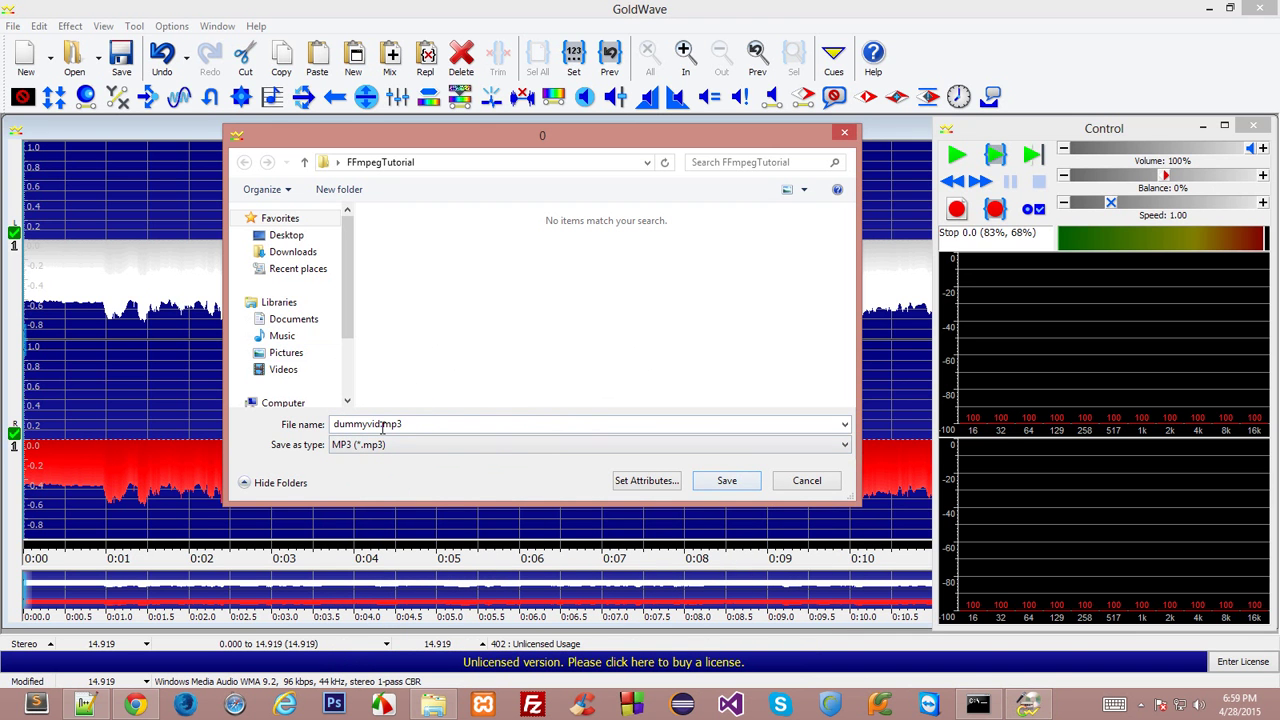
pyautogui.doubleClick(383, 427)
pyautogui.click(383, 427)
pyautogui.moveTo(383, 427); pyautogui.dragTo(333, 427)
pyautogui.write('audio')
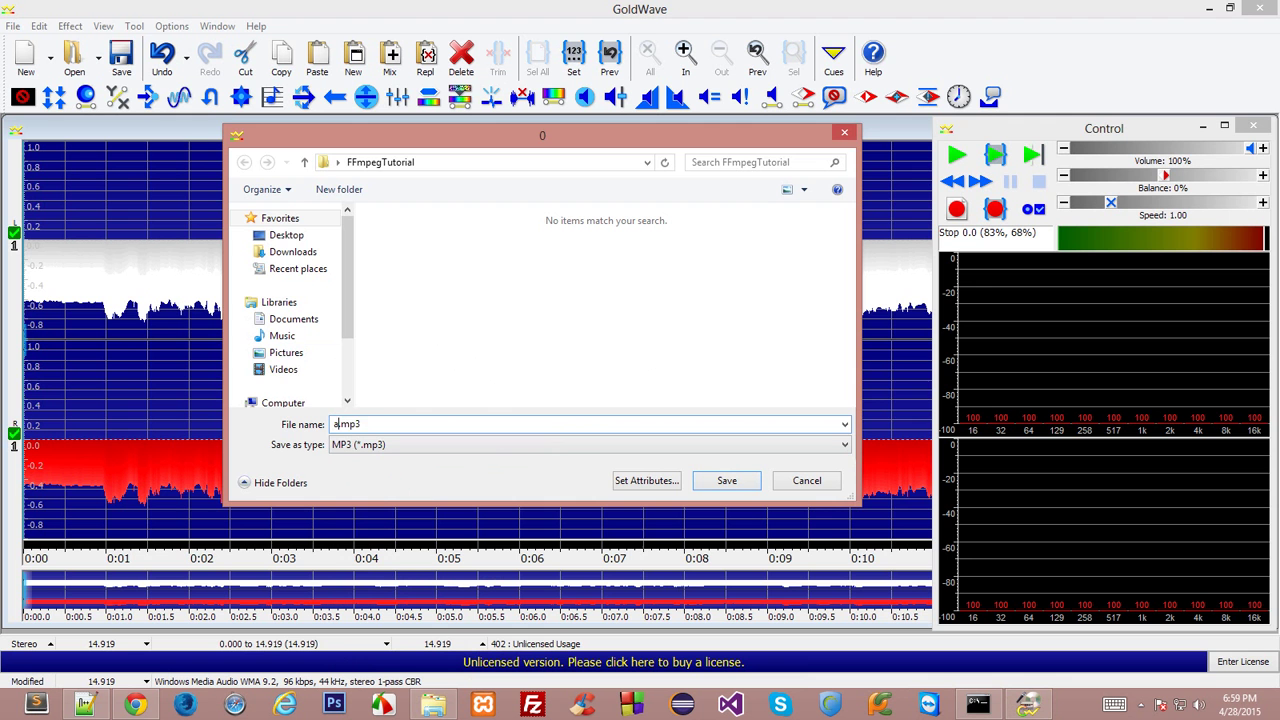
pyautogui.click(720, 481)
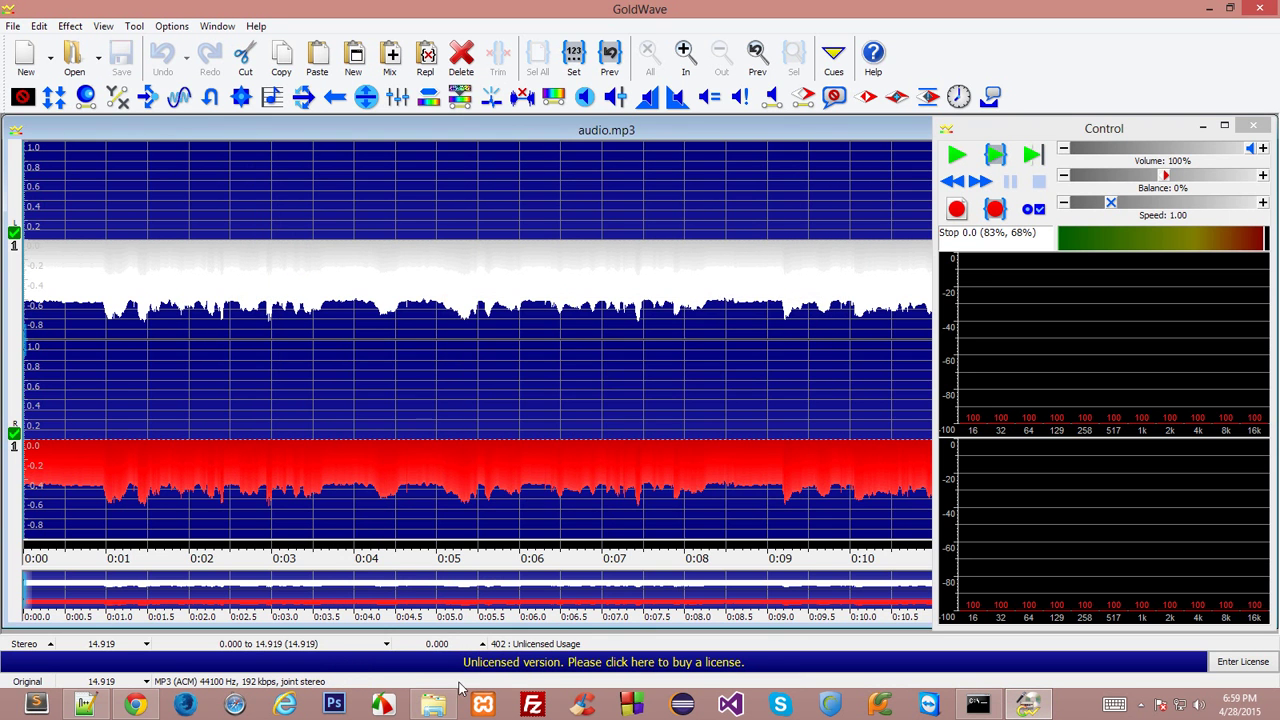
# - Confirm audio.mp3 appears in the FFmpegTutorial folder beside dummyvid.wmv
pyautogui.click(447, 706)
pyautogui.click(184, 143)
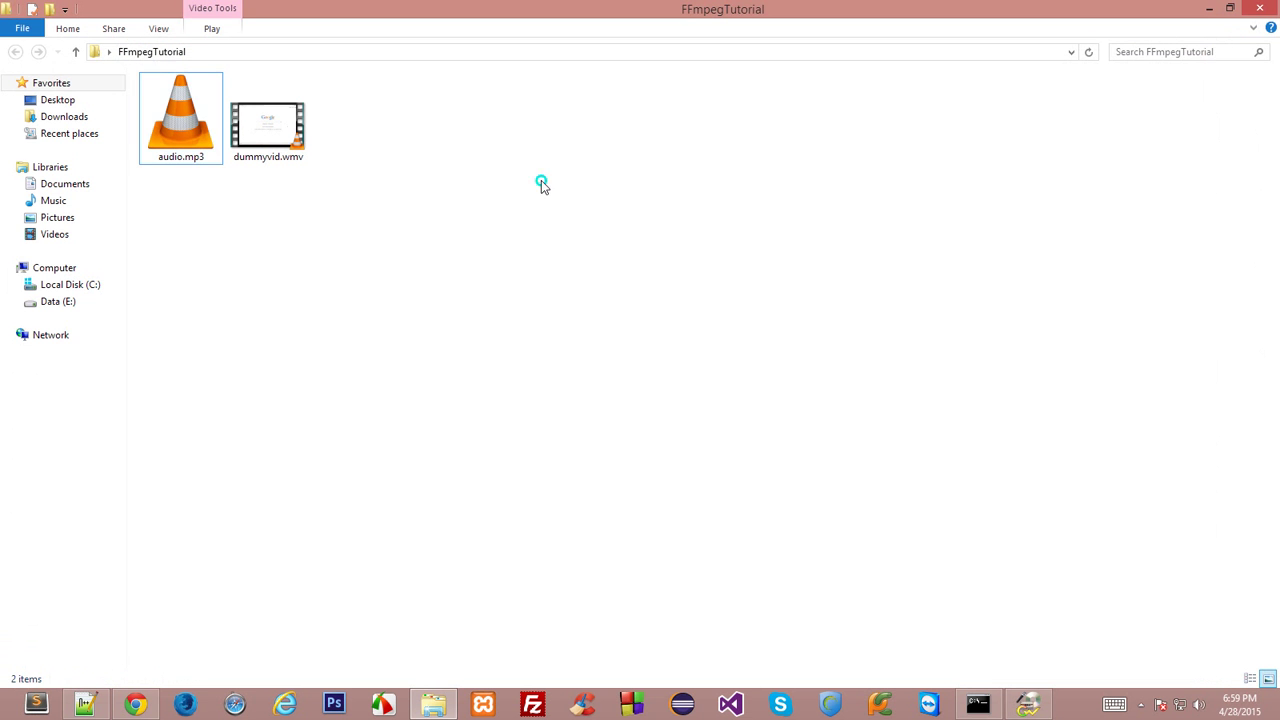
pyautogui.rightClick(541, 184)
pyautogui.click(843, 383)
# - Move the FFmpeg prompt window up and list the bin folder's contents with dir
pyautogui.click(978, 708)
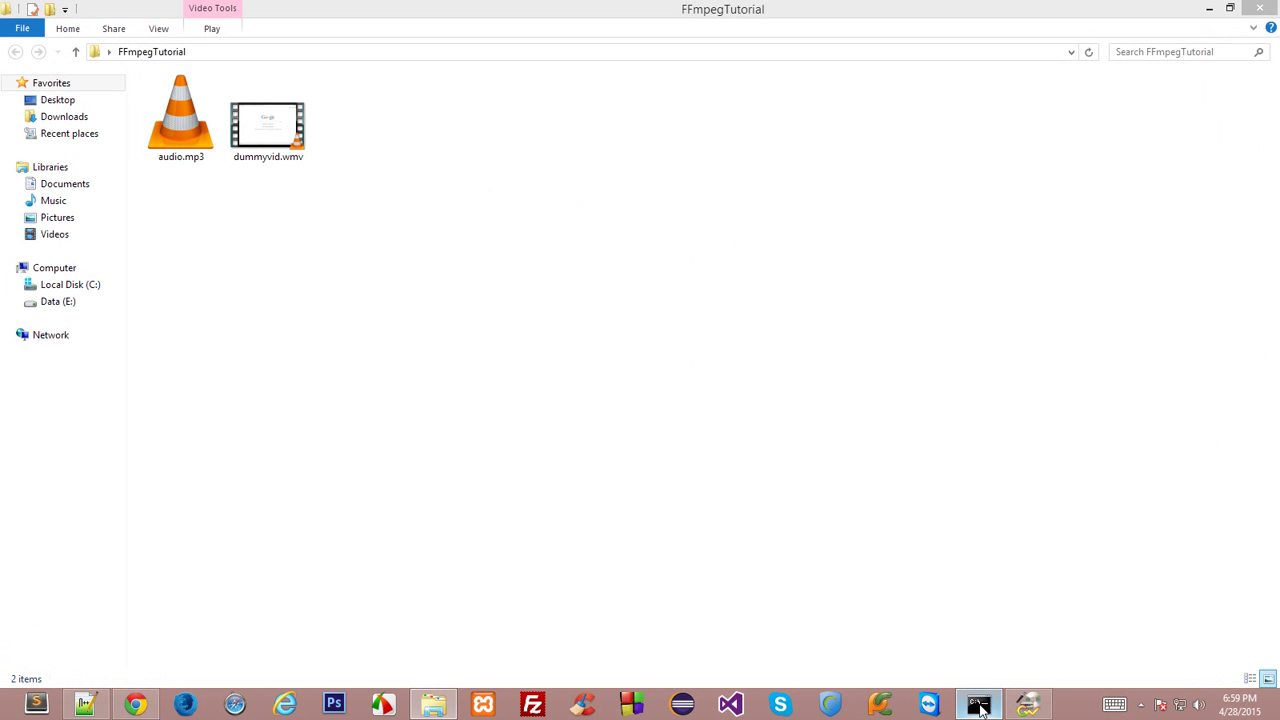
pyautogui.moveTo(543, 206); pyautogui.dragTo(566, 108)
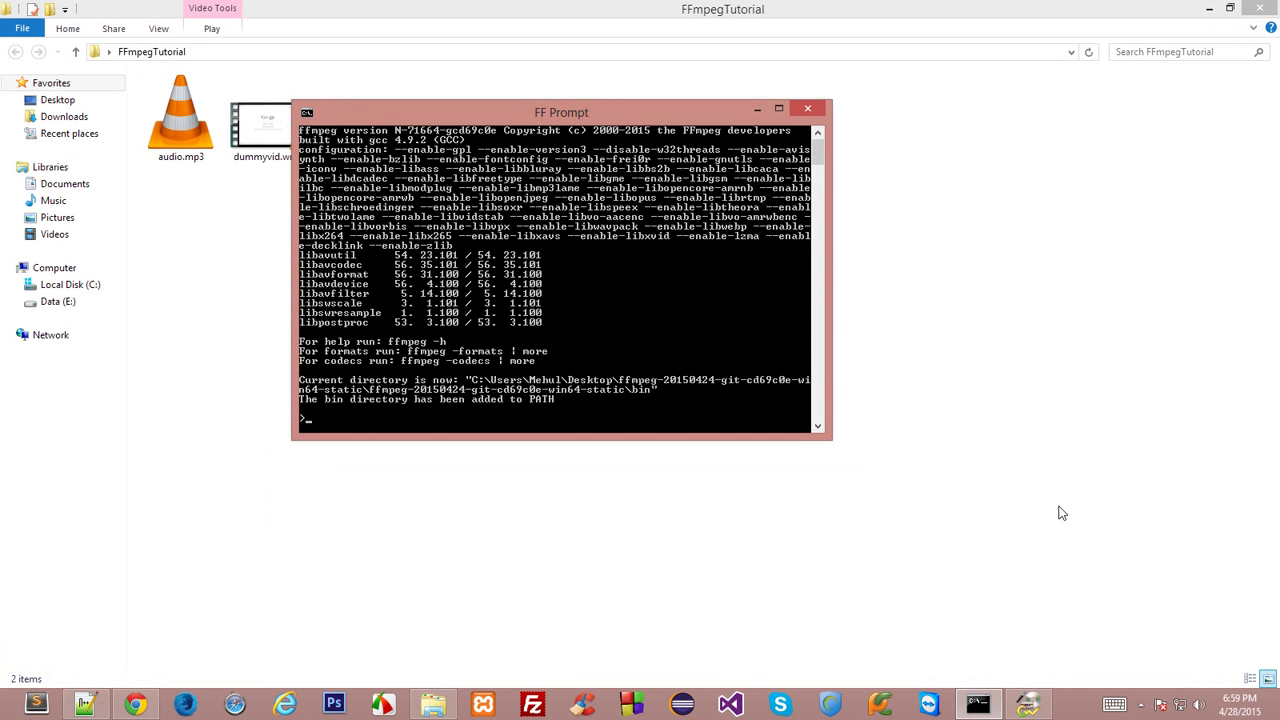
pyautogui.moveTo(827, 436); pyautogui.dragTo(898, 435)
pyautogui.press('Return')
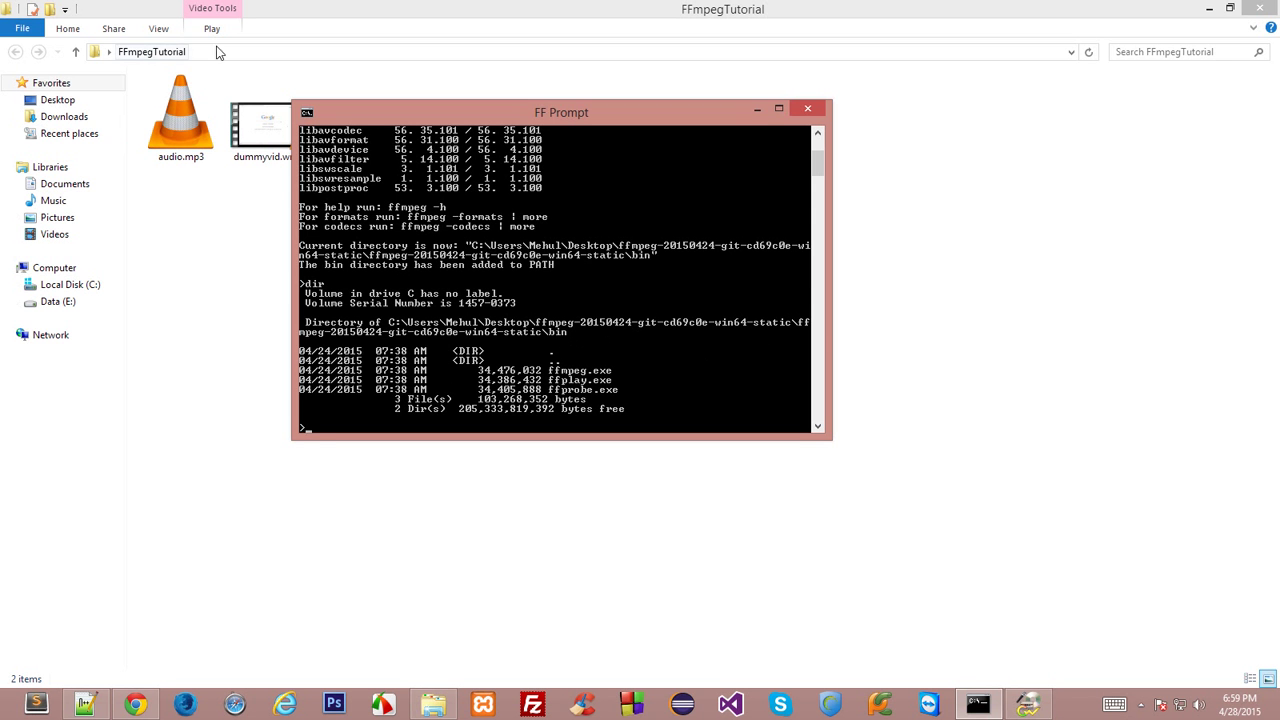
# - Run cd / and then cd into the Desktop\FFmpegTutorial folder
pyautogui.write('cd /')
pyautogui.press('Return')
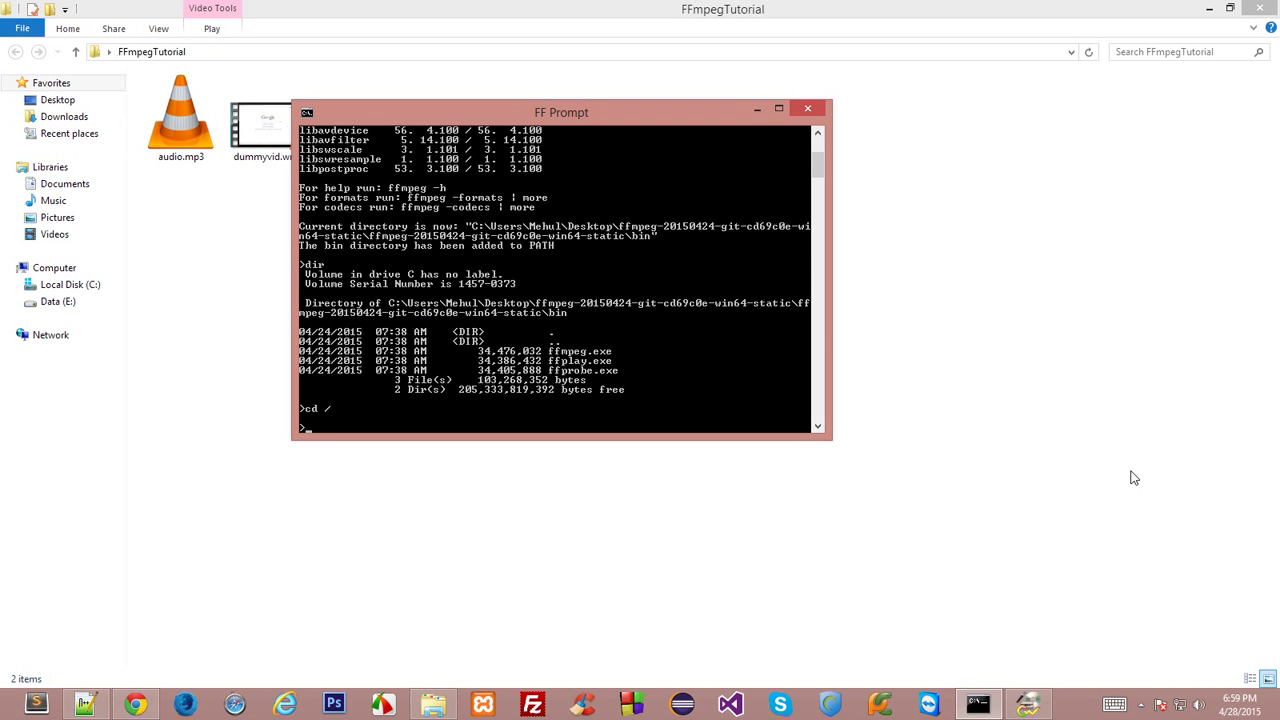
pyautogui.write('C:')
pyautogui.press('BackSpace')
pyautogui.press('BackSpace')
pyautogui.write('cd C:\\Users\\Mehul\\Desktop\\F')
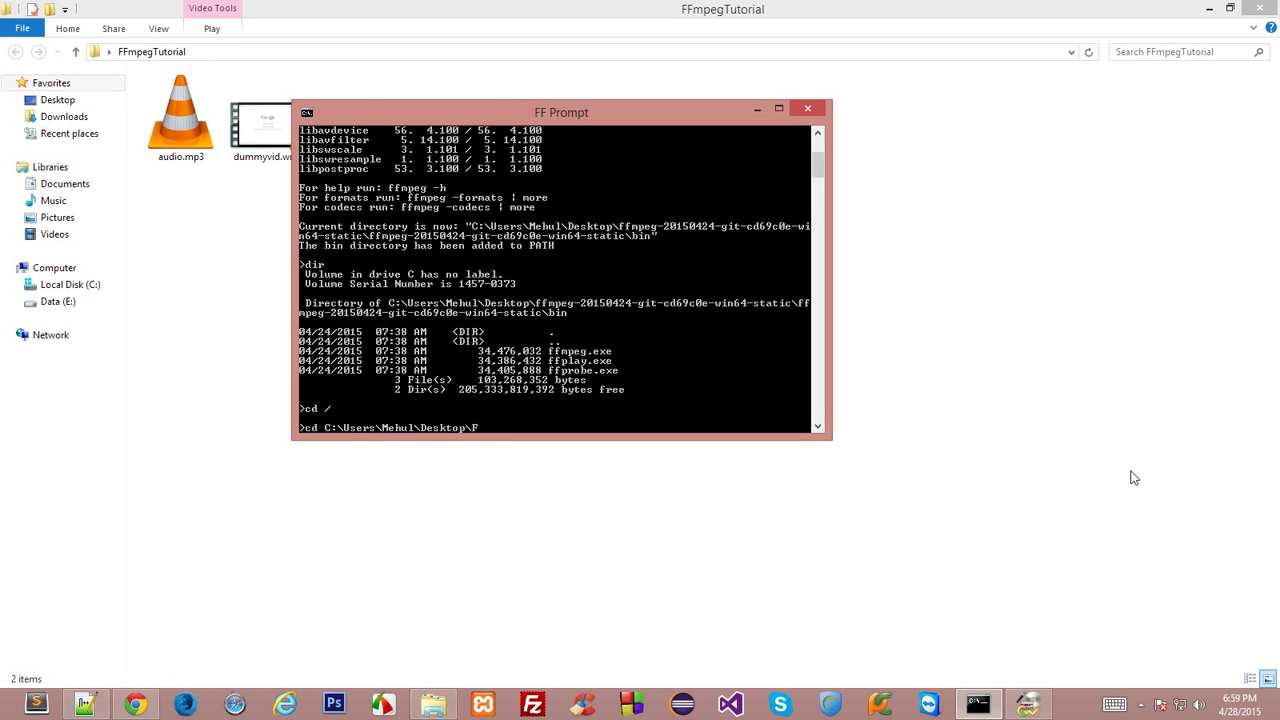
pyautogui.write('FmpegTutorial')
pyautogui.press('Return')
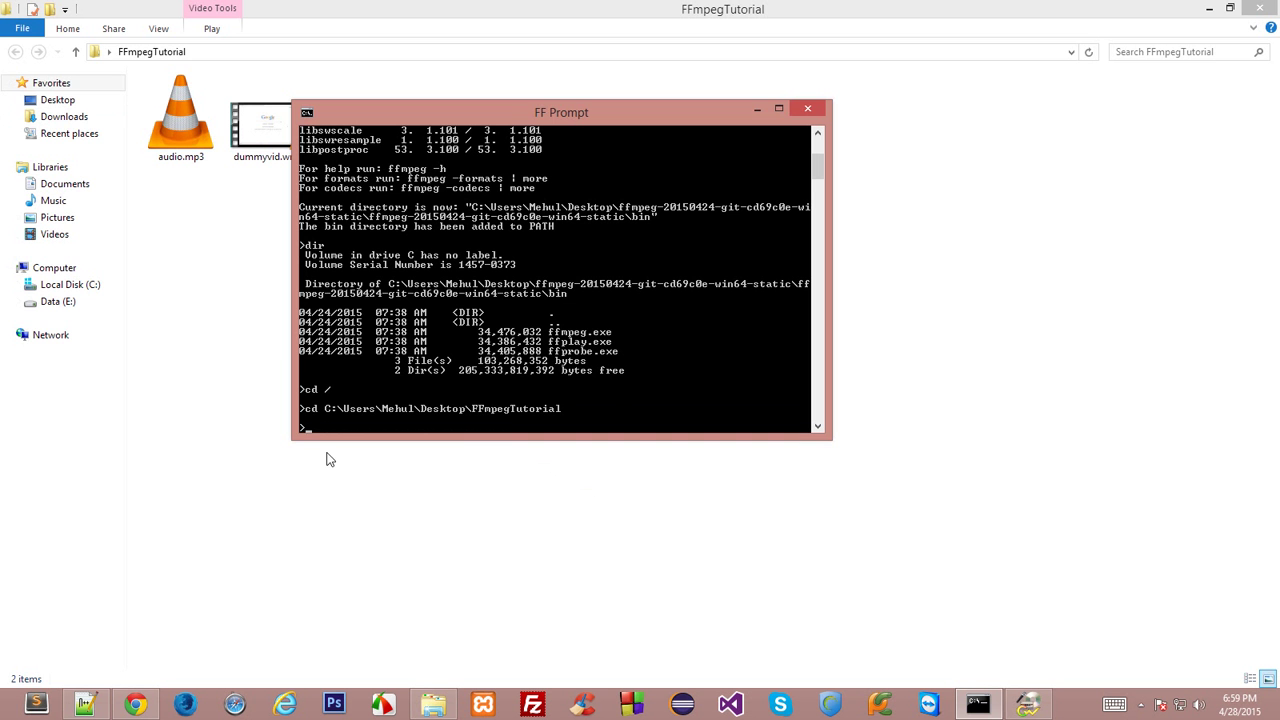
# - Restore the Notepad++ template window and resize it into a short strip at the screen bottom
pyautogui.click(85, 705)
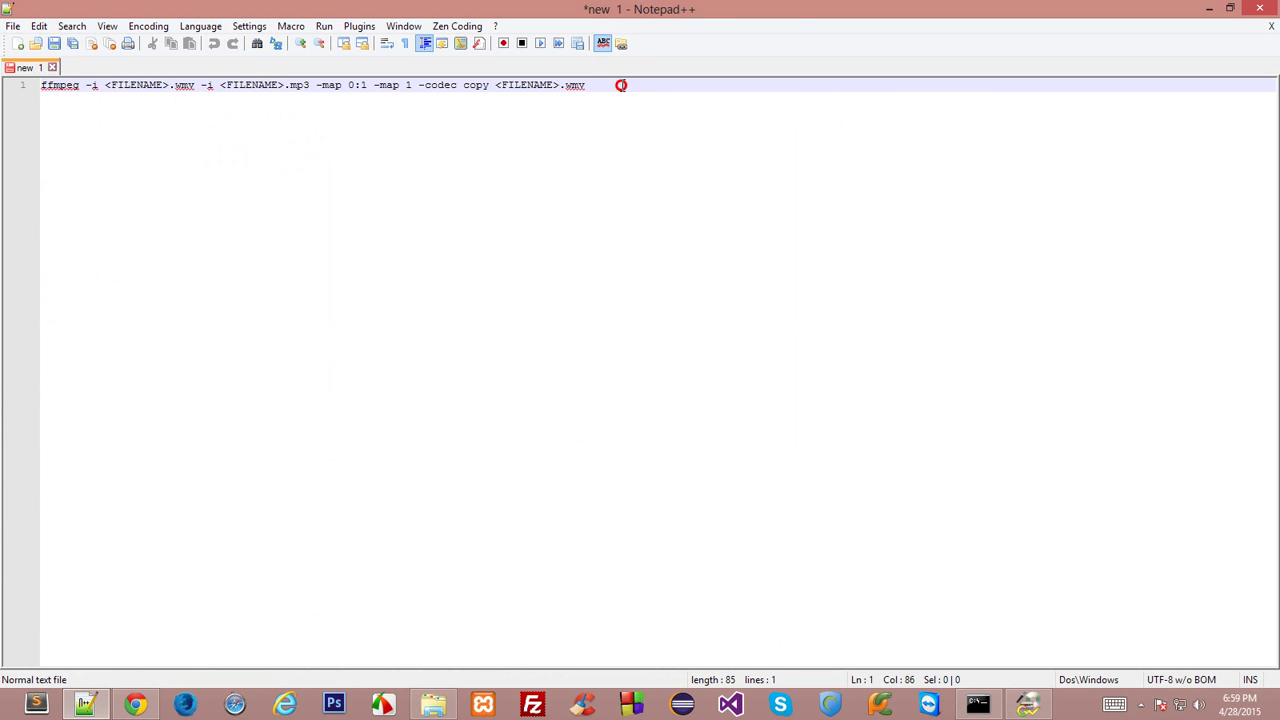
pyautogui.moveTo(620, 85); pyautogui.dragTo(40, 85)
pyautogui.click(213, 247)
pyautogui.doubleClick(585, 10)
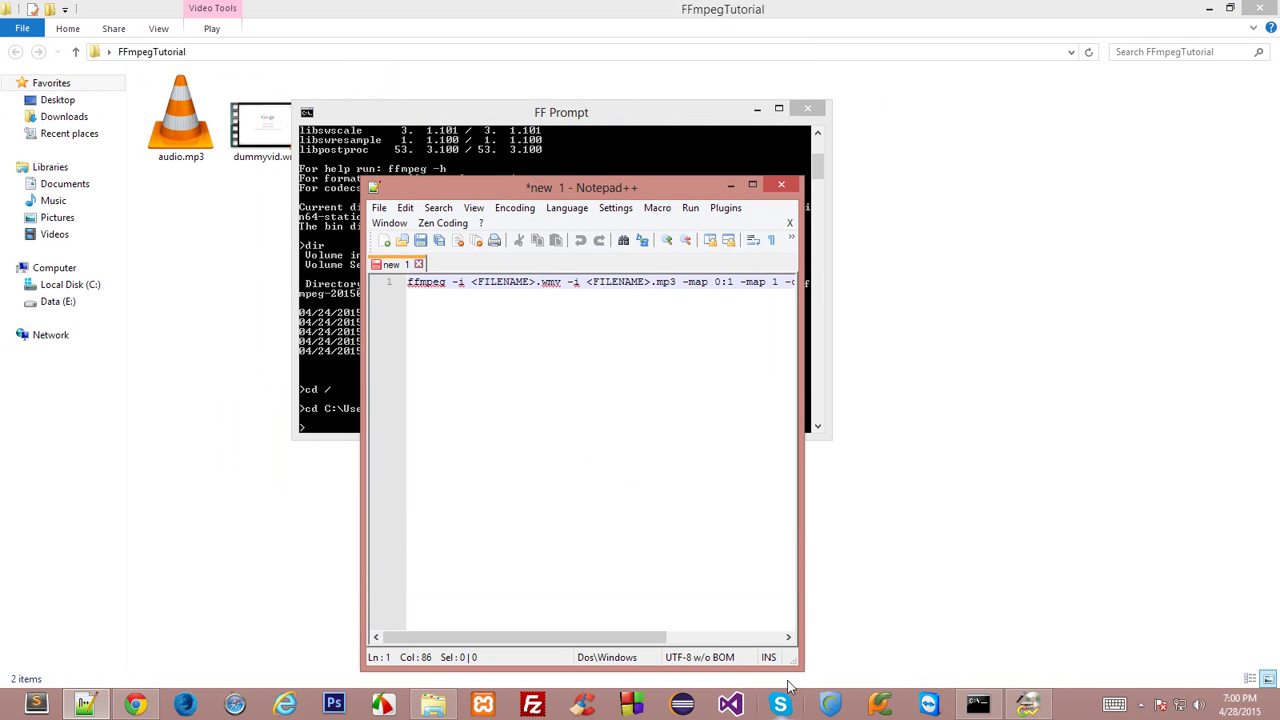
pyautogui.moveTo(800, 665); pyautogui.dragTo(1100, 336)
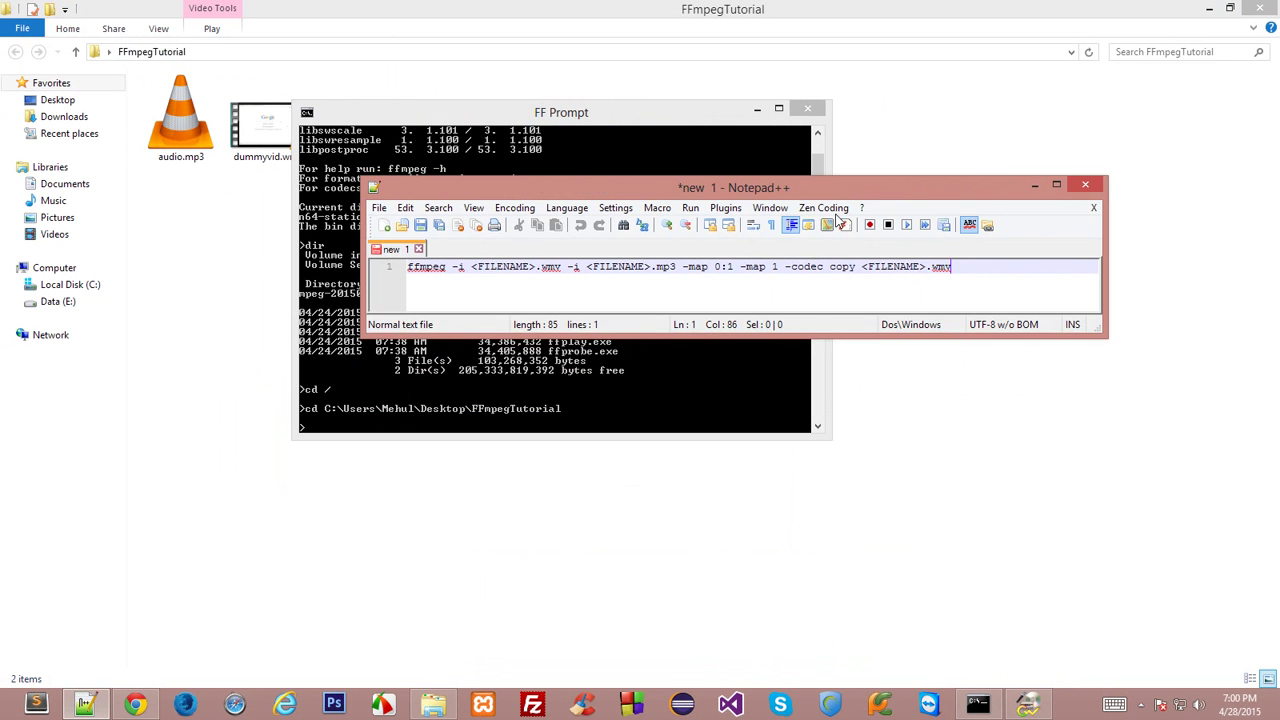
pyautogui.moveTo(794, 194); pyautogui.dragTo(607, 477)
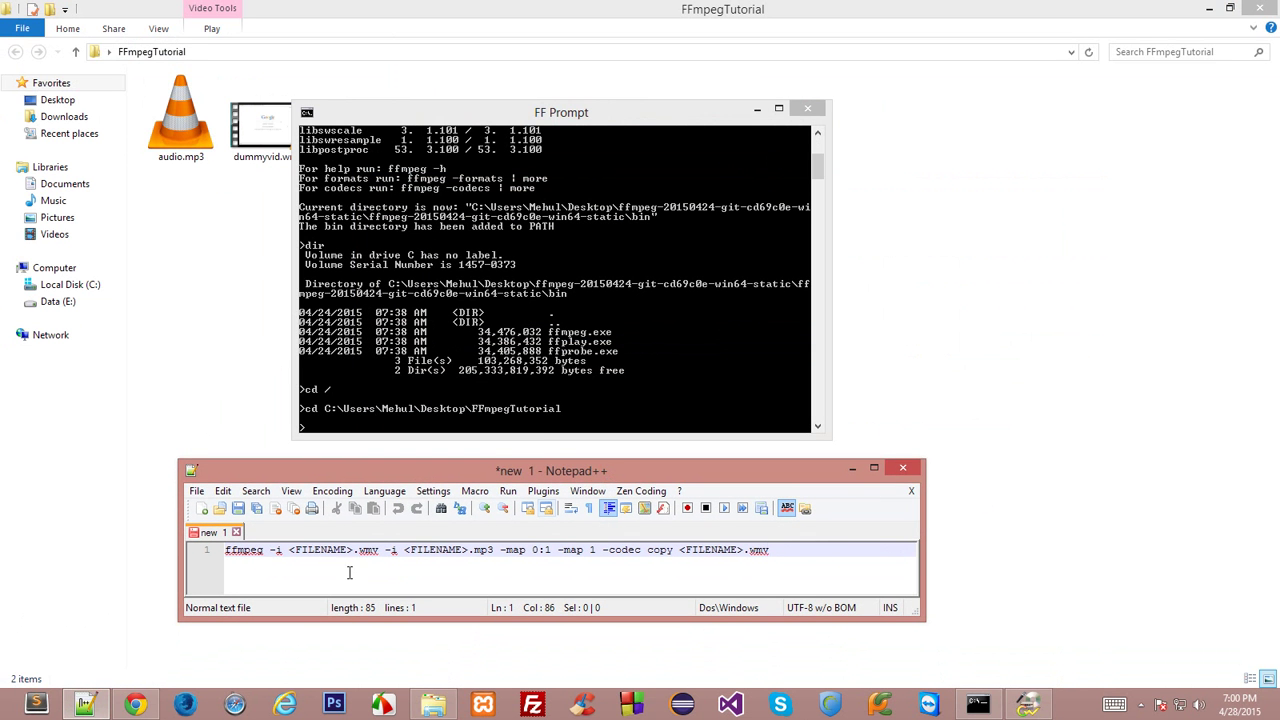
# - Start the console command with 'ffmpeg -i dummyvid.wmv'
pyautogui.click(526, 413)
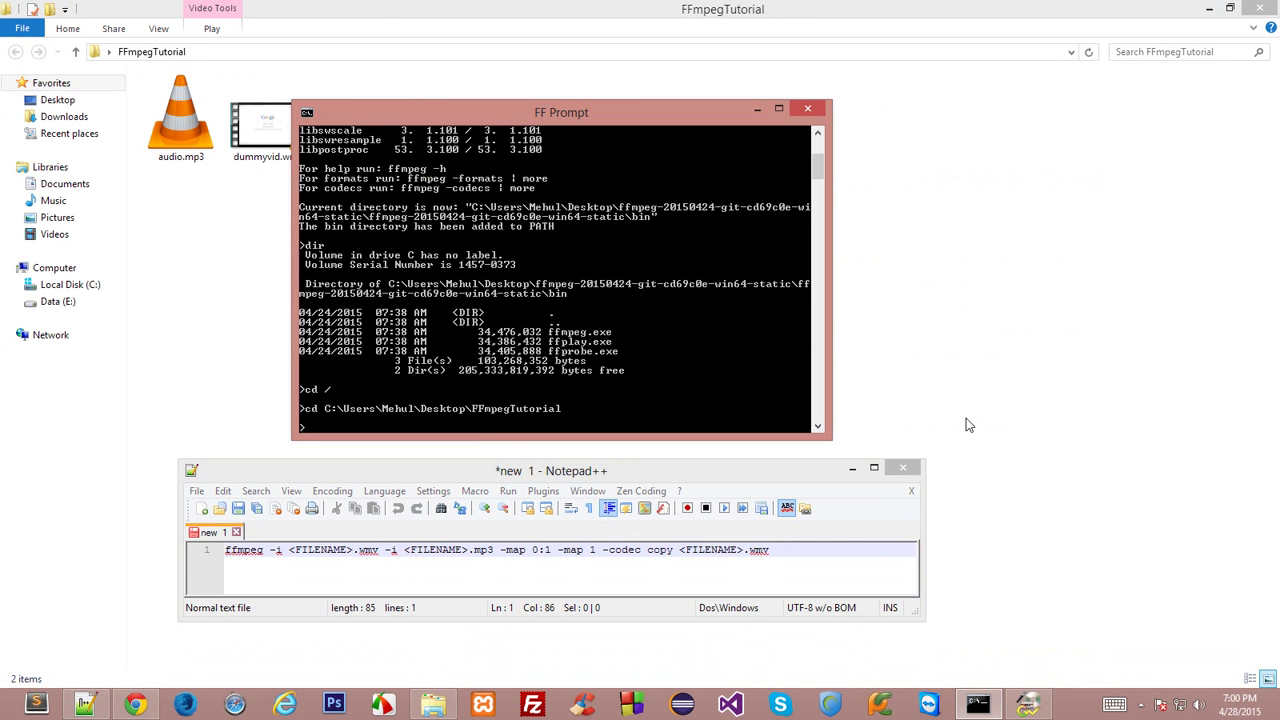
pyautogui.write('ffmpeg')
pyautogui.write(' -i')
pyautogui.write('dy')
pyautogui.write('mmyvid.w')
pyautogui.write('mv')
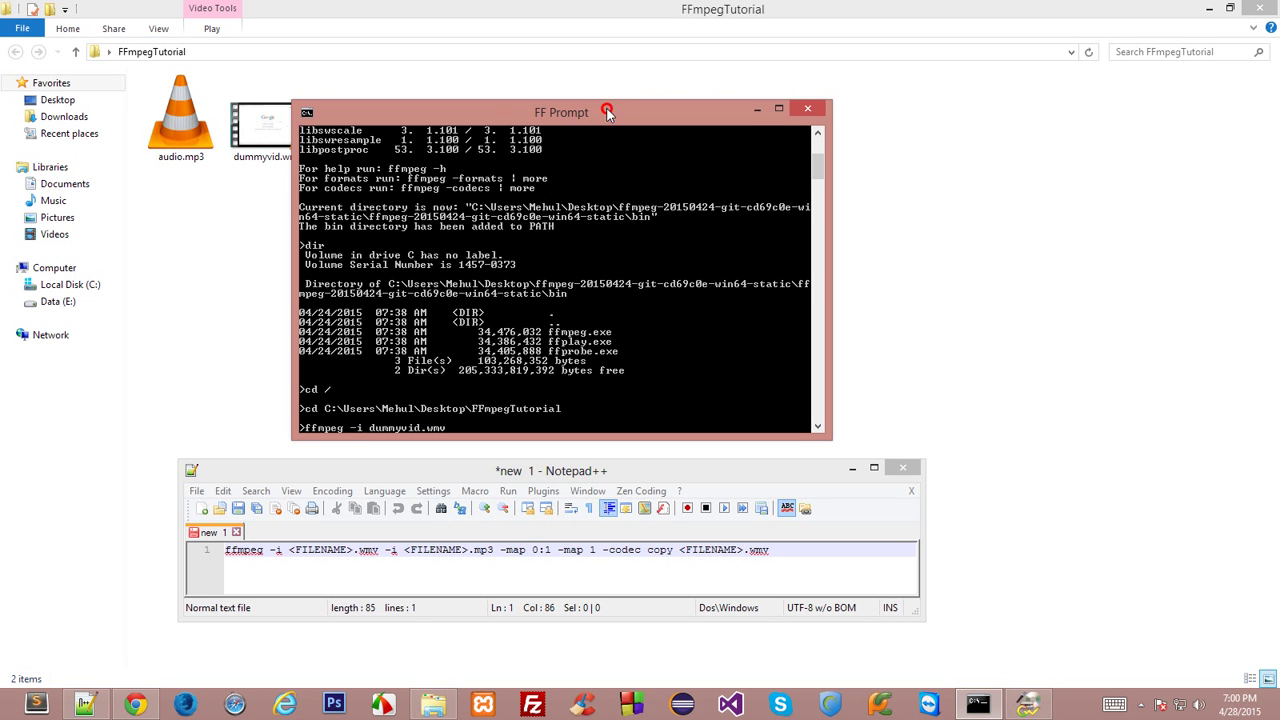
# - Add '-i audio.mp3 -map 0:1 -map 1' and check the options against the Notepad++ template
pyautogui.moveTo(608, 112); pyautogui.dragTo(767, 101)
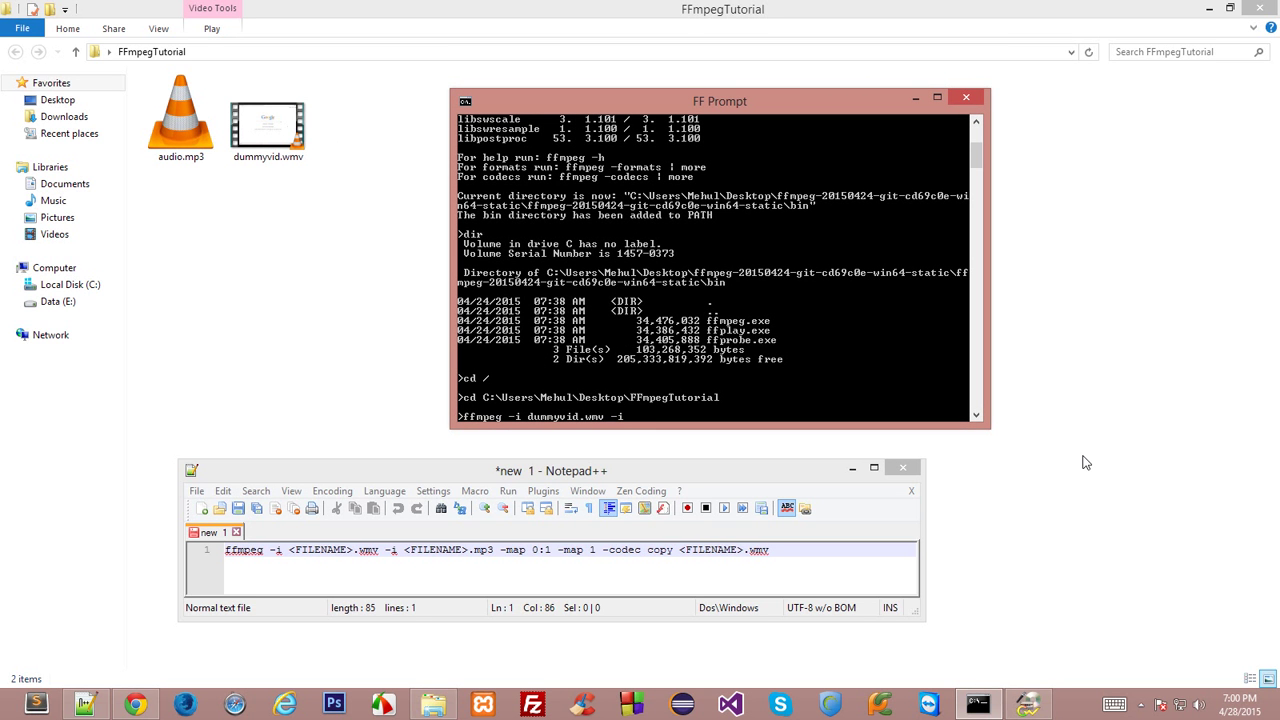
pyautogui.write('-i audio.mp3 -map 0:1 -map 1')
pyautogui.click(543, 552)
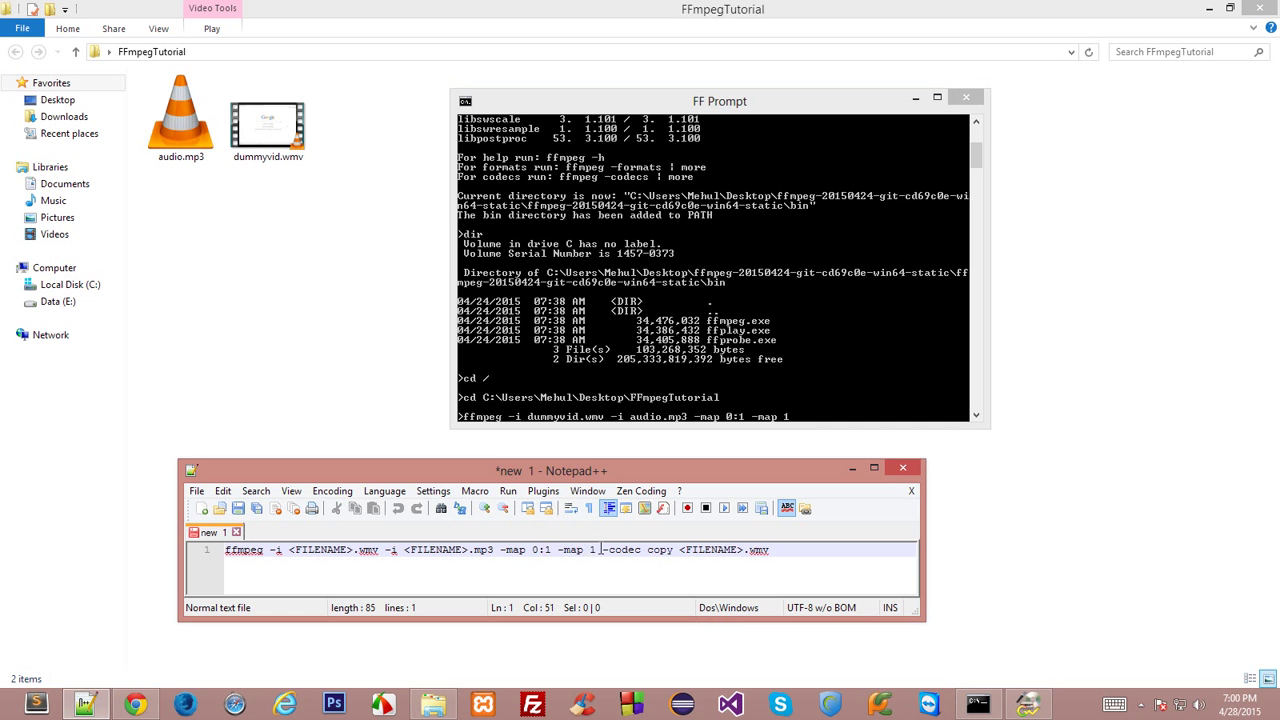
pyautogui.doubleClick(590, 549)
pyautogui.press('End')
pyautogui.moveTo(289, 550); pyautogui.dragTo(596, 550)
pyautogui.press('End')
pyautogui.click(590, 549)
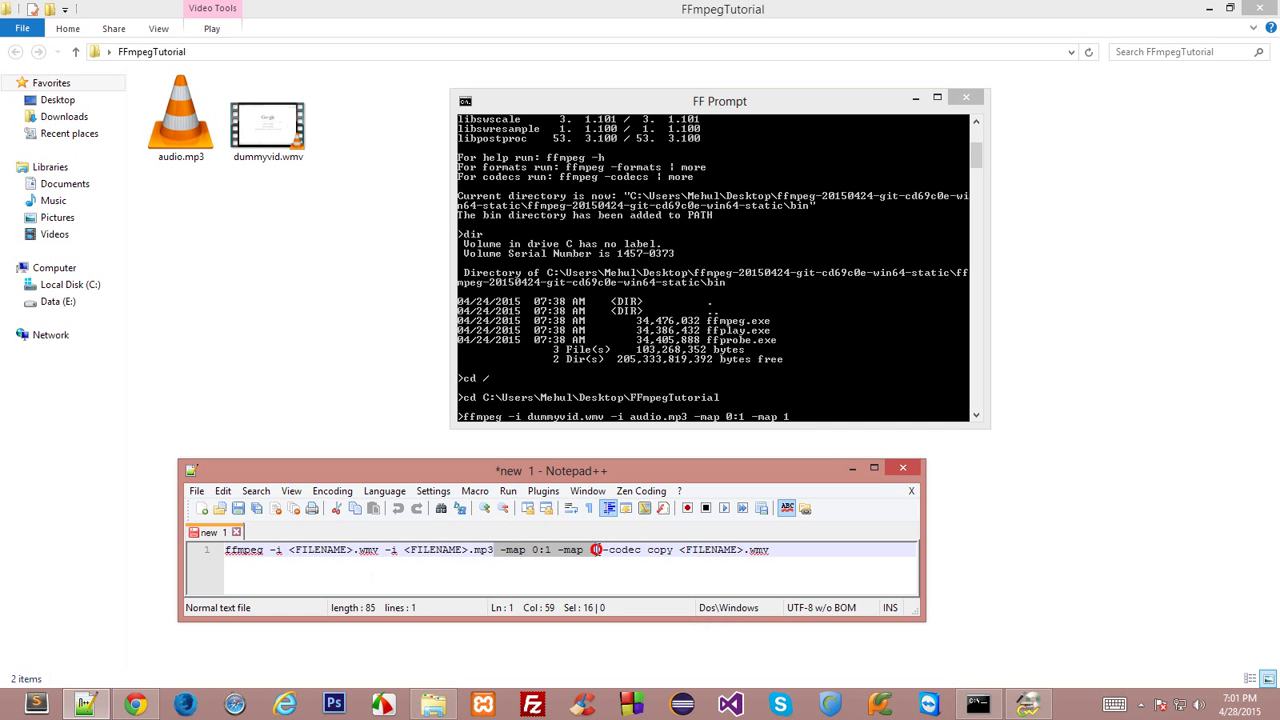
pyautogui.click(597, 550)
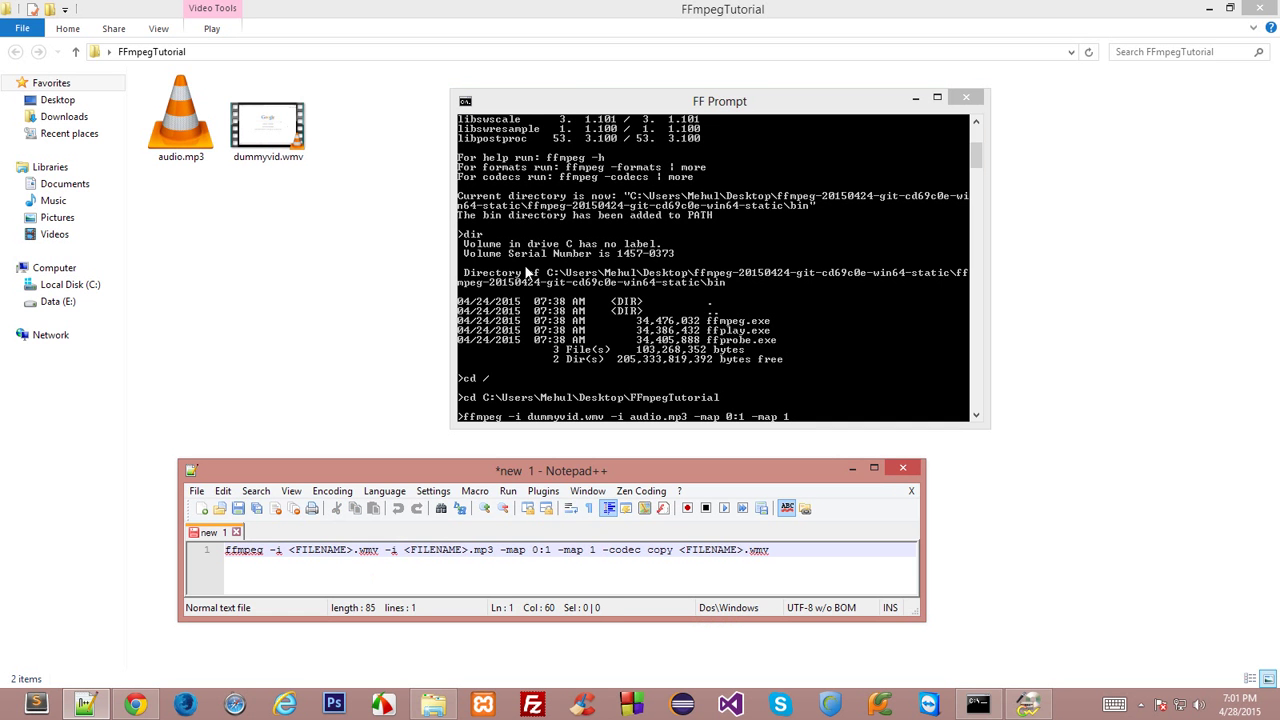
# - Finish the command with '-codec copy newFile.wmv' and run the merge
pyautogui.click(591, 112)
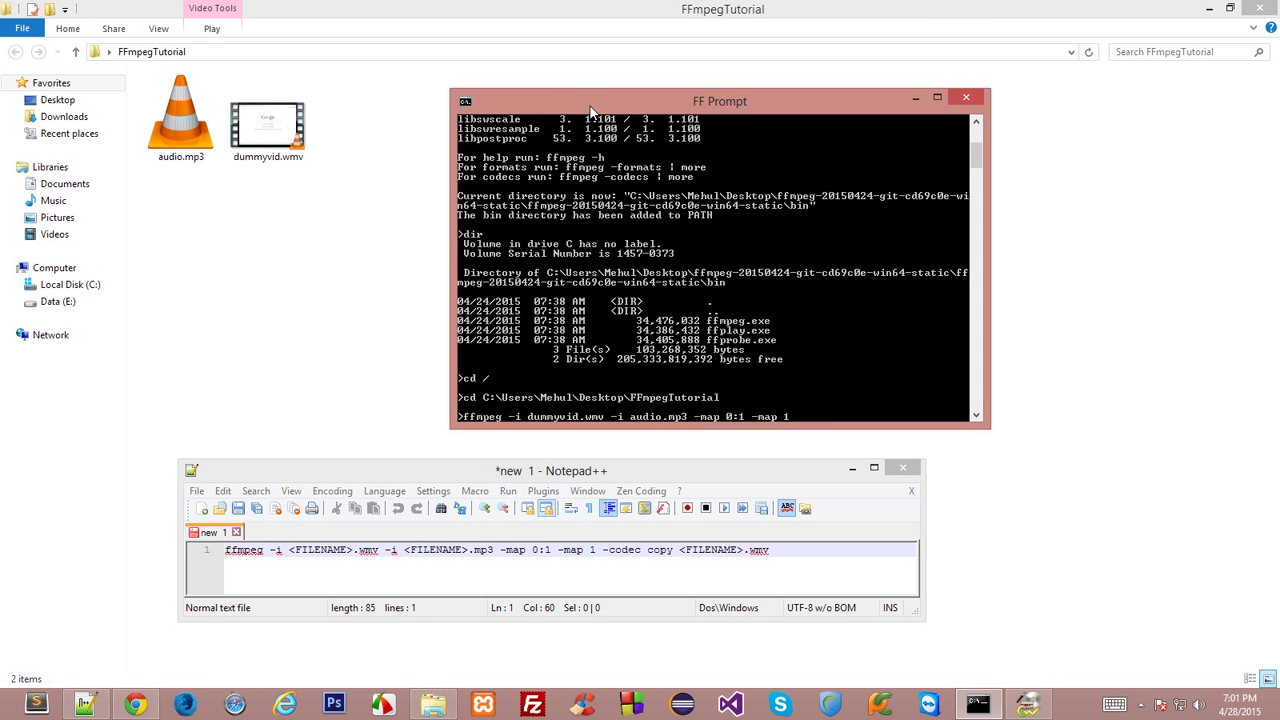
pyautogui.write('codec copy')
pyautogui.write('newFile.wmv')
pyautogui.press('Return')
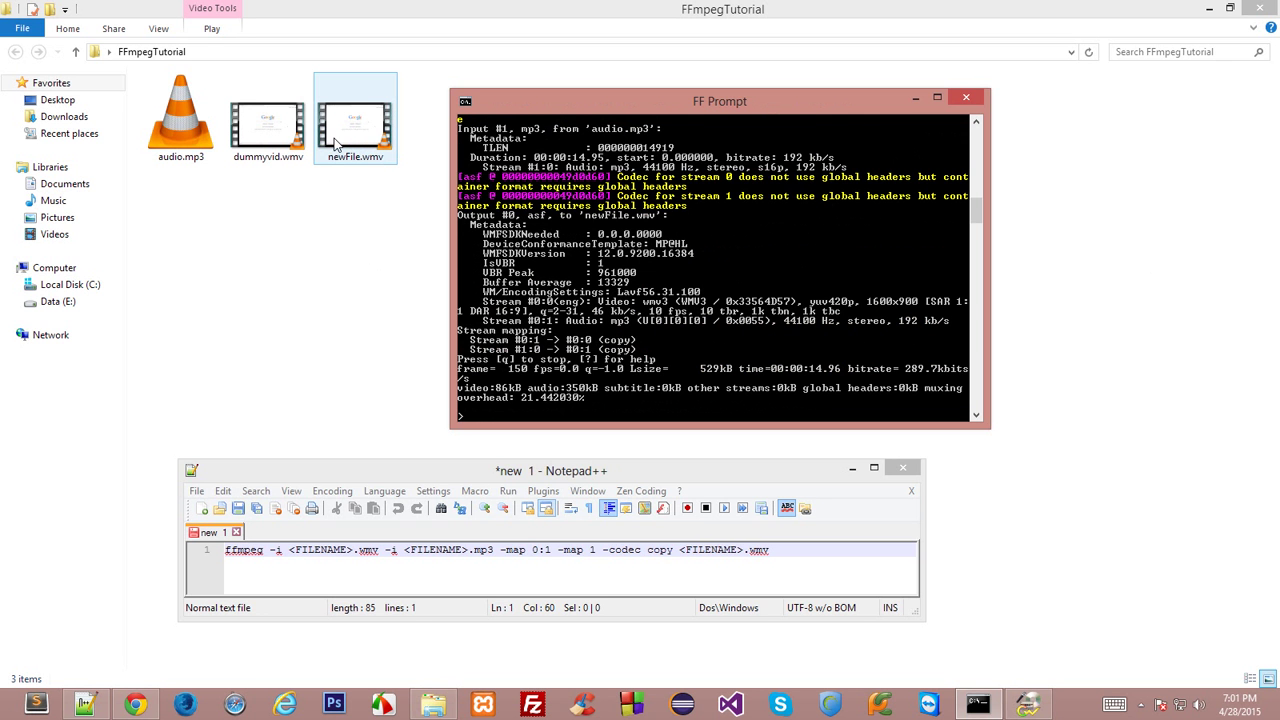
# - Open newFile.wmv in Windows Media Player and watch it full screen
pyautogui.click(336, 145)
pyautogui.click(406, 260)
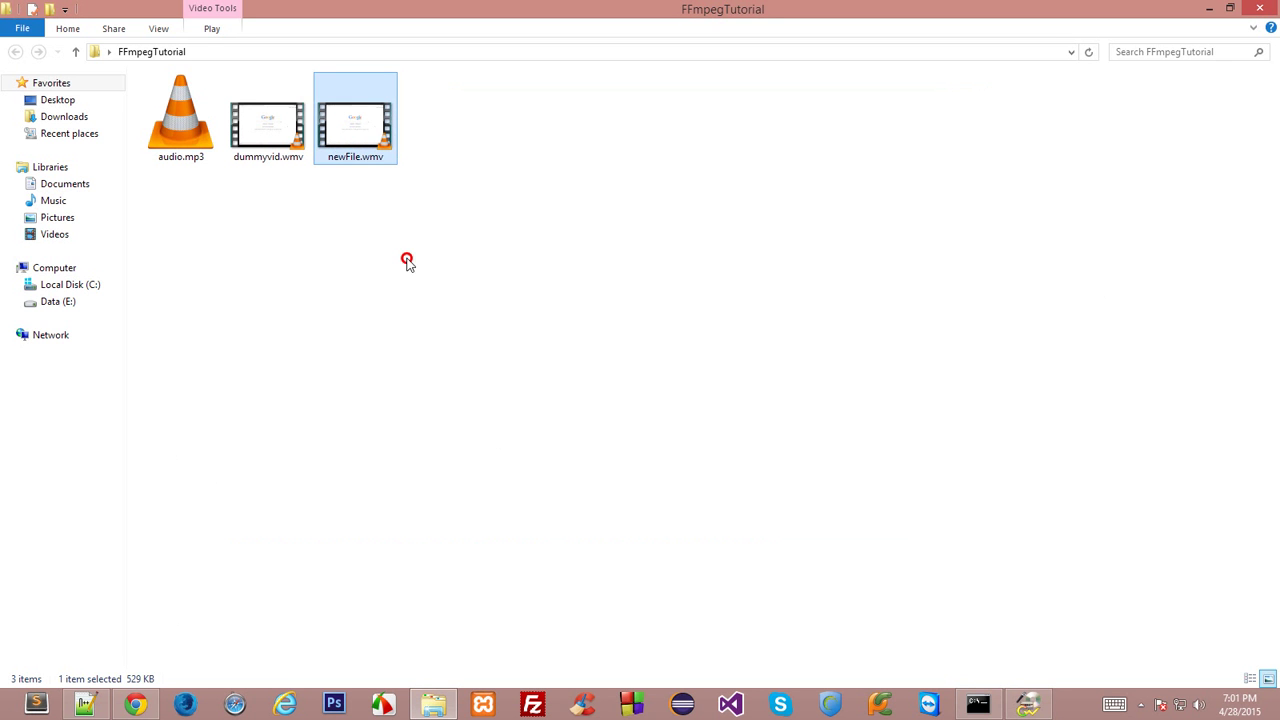
pyautogui.rightClick(361, 130)
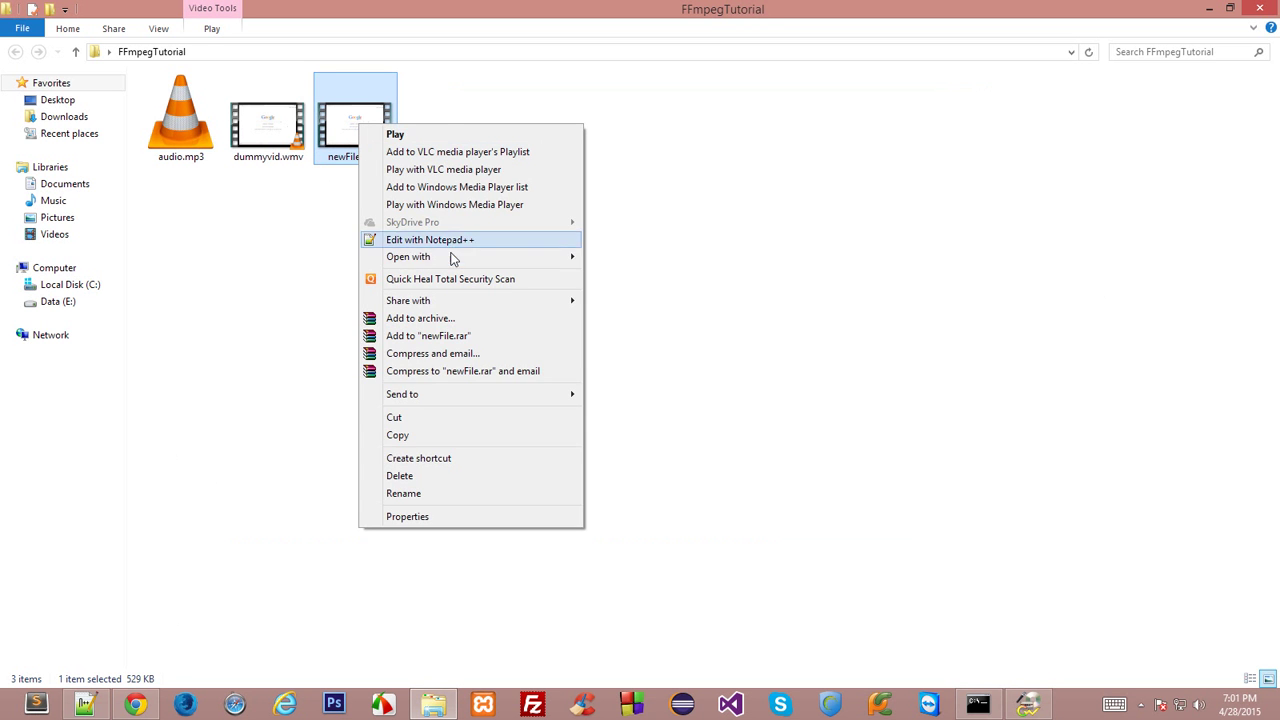
pyautogui.moveTo(452, 257)
pyautogui.click(657, 329)
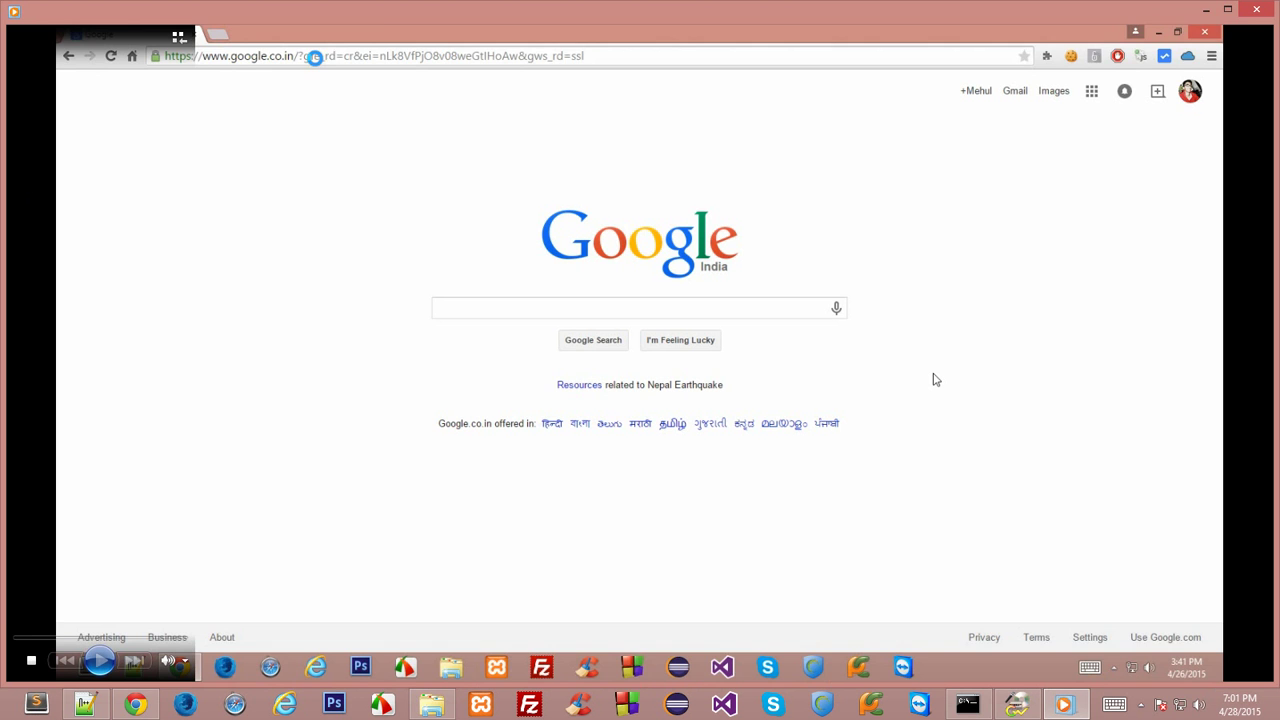
pyautogui.doubleClick(441, 152)
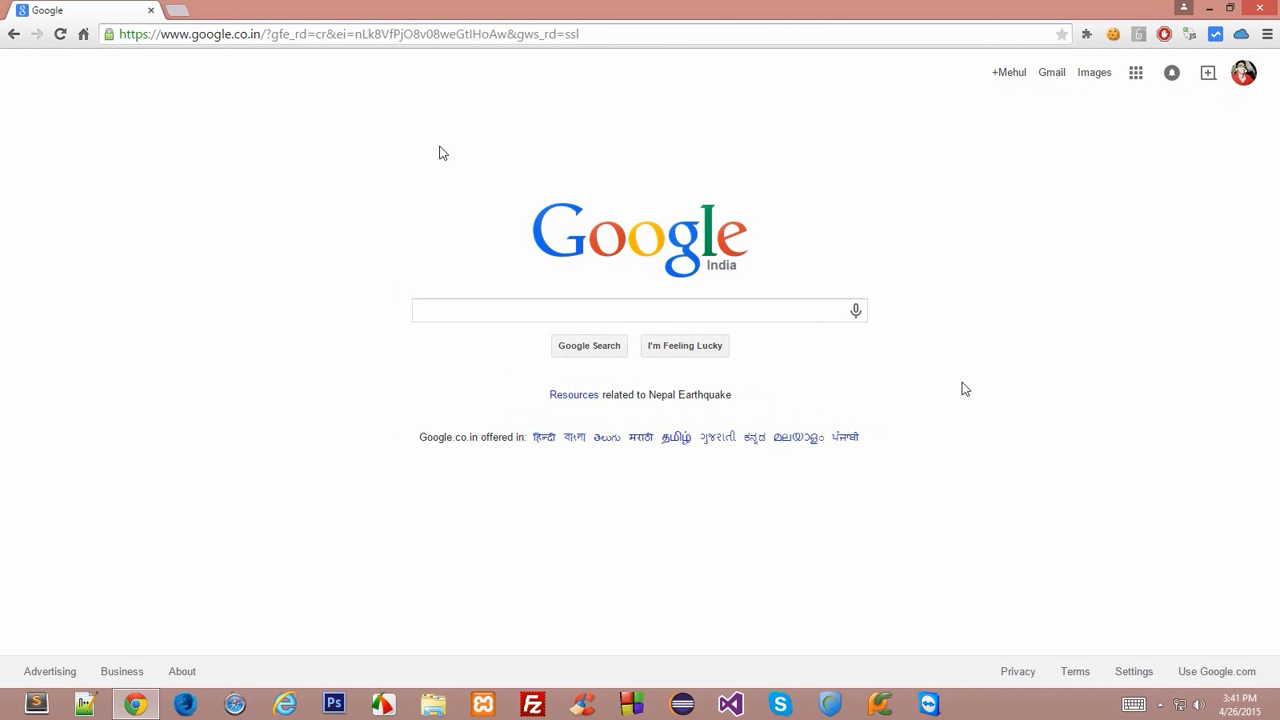
pyautogui.moveTo(488, 187)
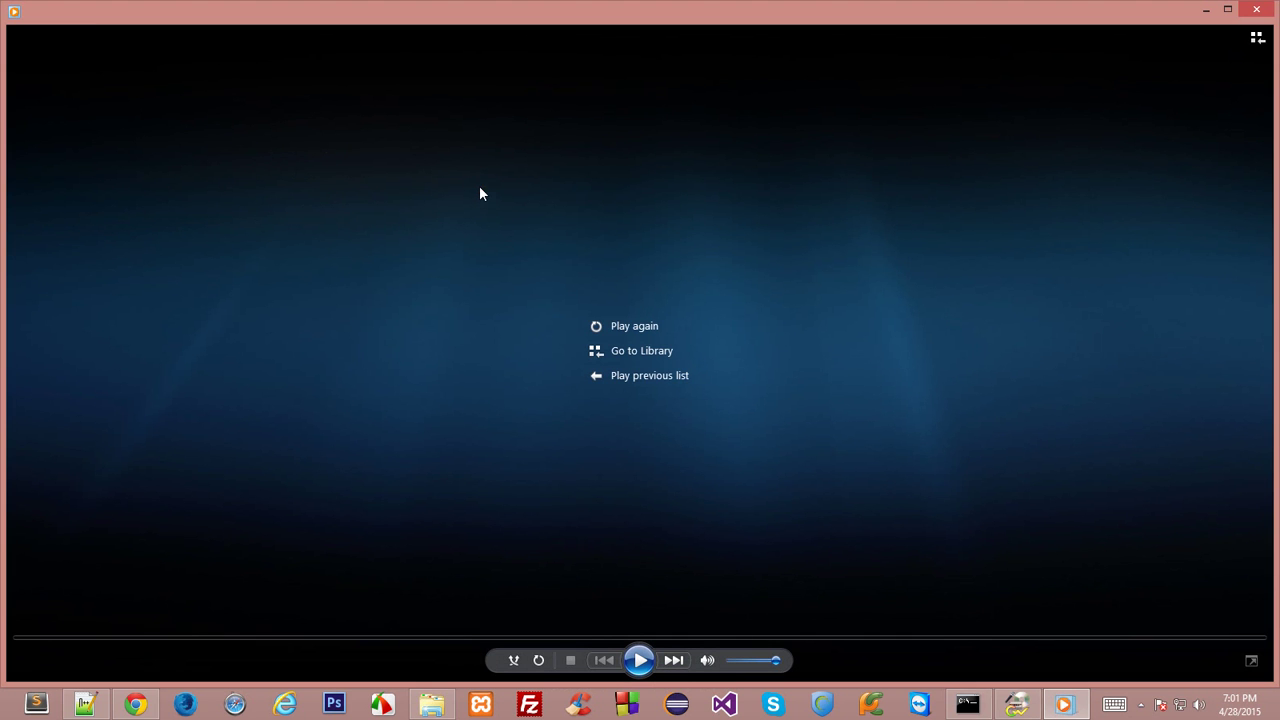
pyautogui.click(1258, 10)
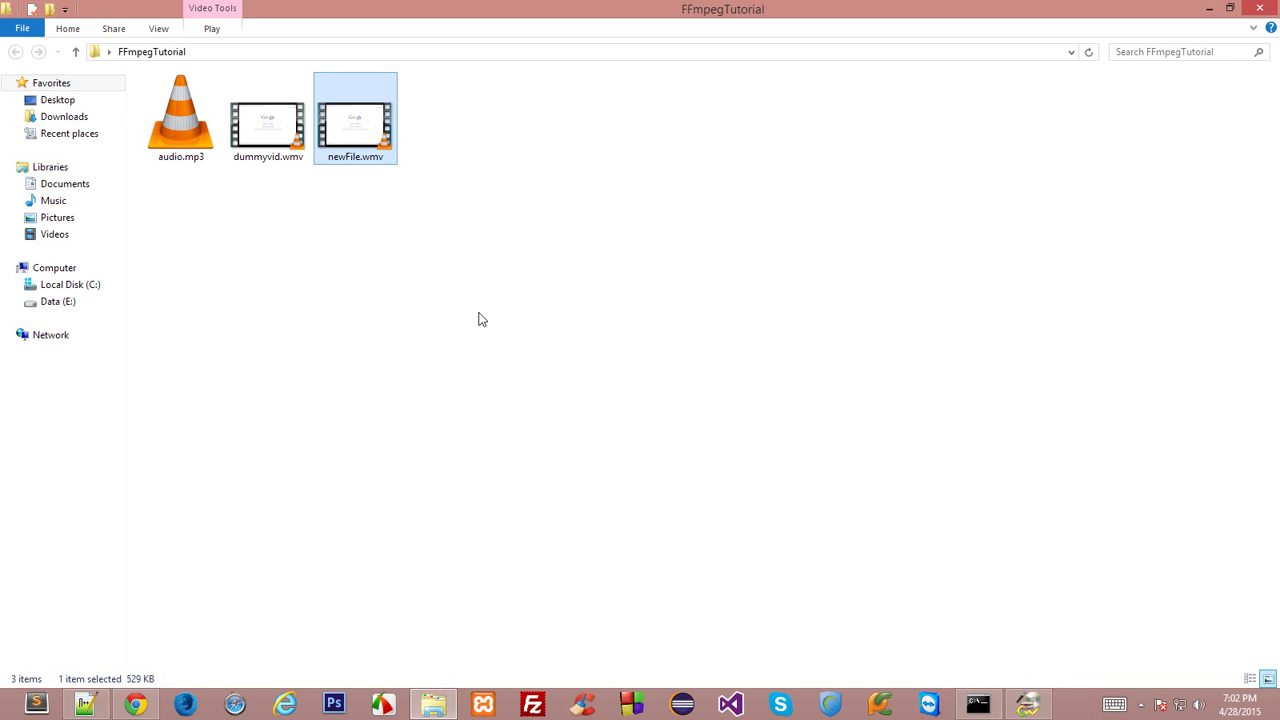
pyautogui.click(479, 318)
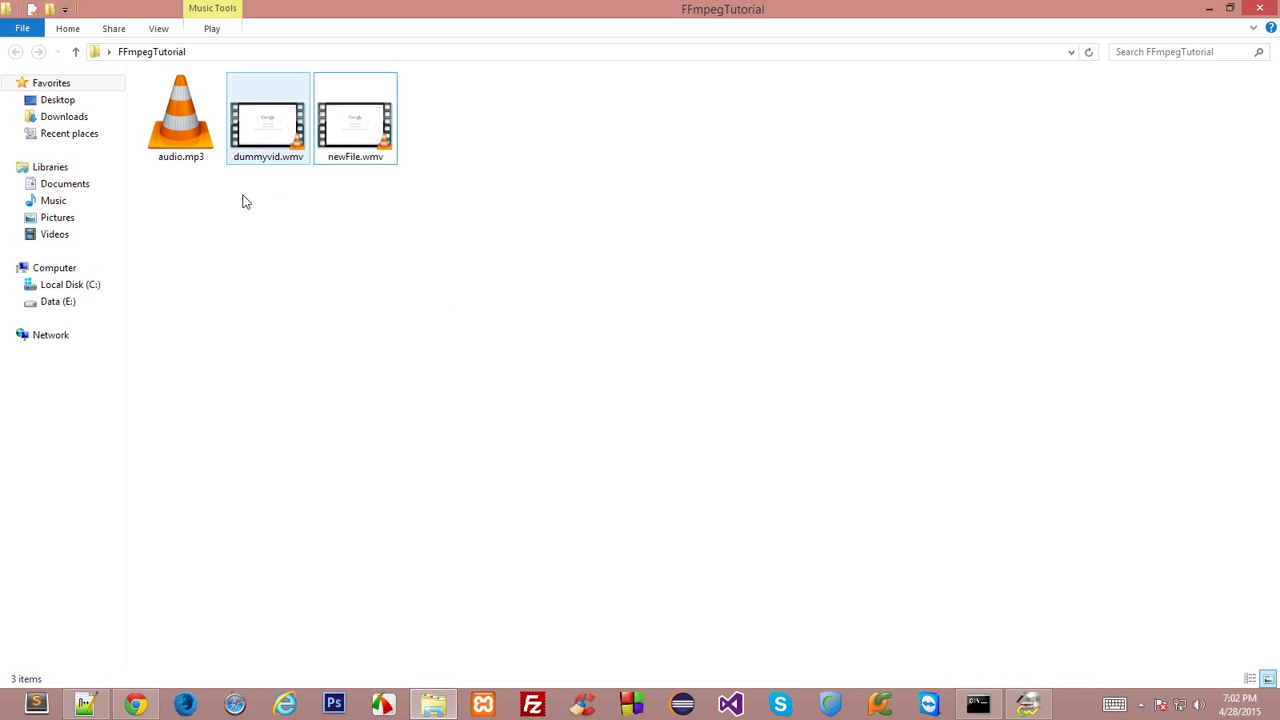
pyautogui.moveTo(267, 150)
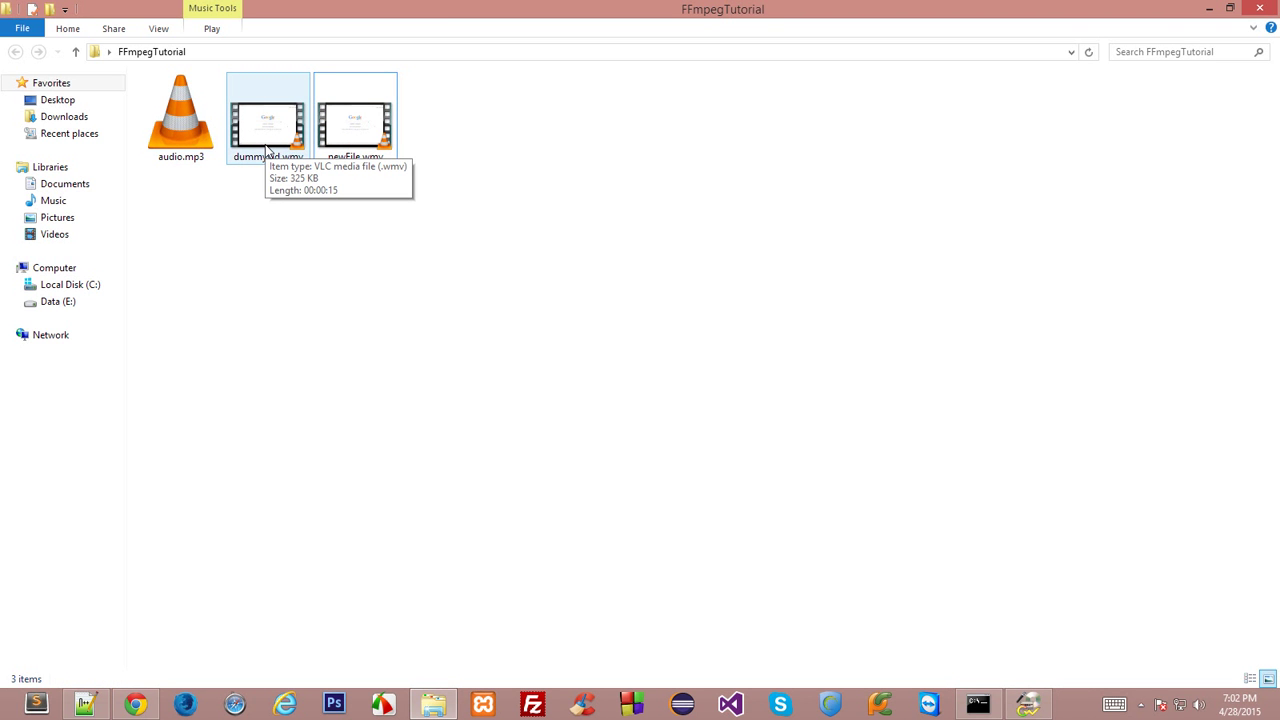
pyautogui.doubleClick(267, 150)
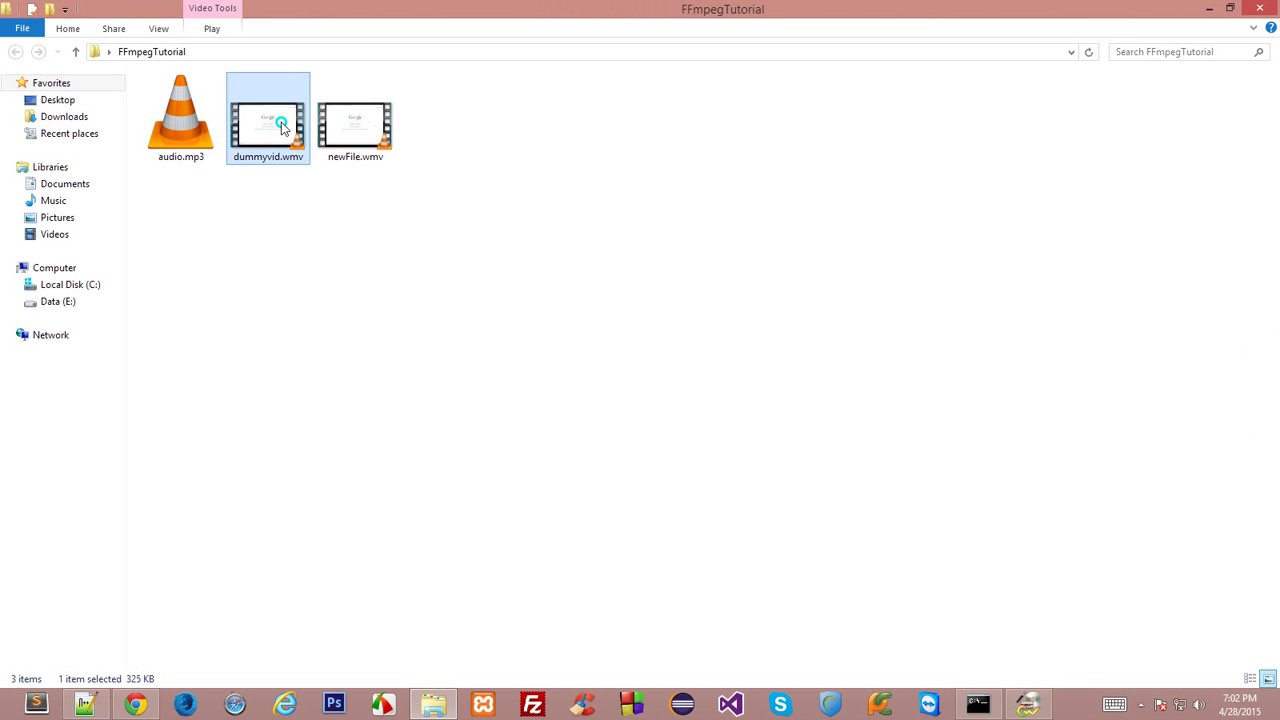
pyautogui.rightClick(283, 122)
pyautogui.moveTo(367, 257)
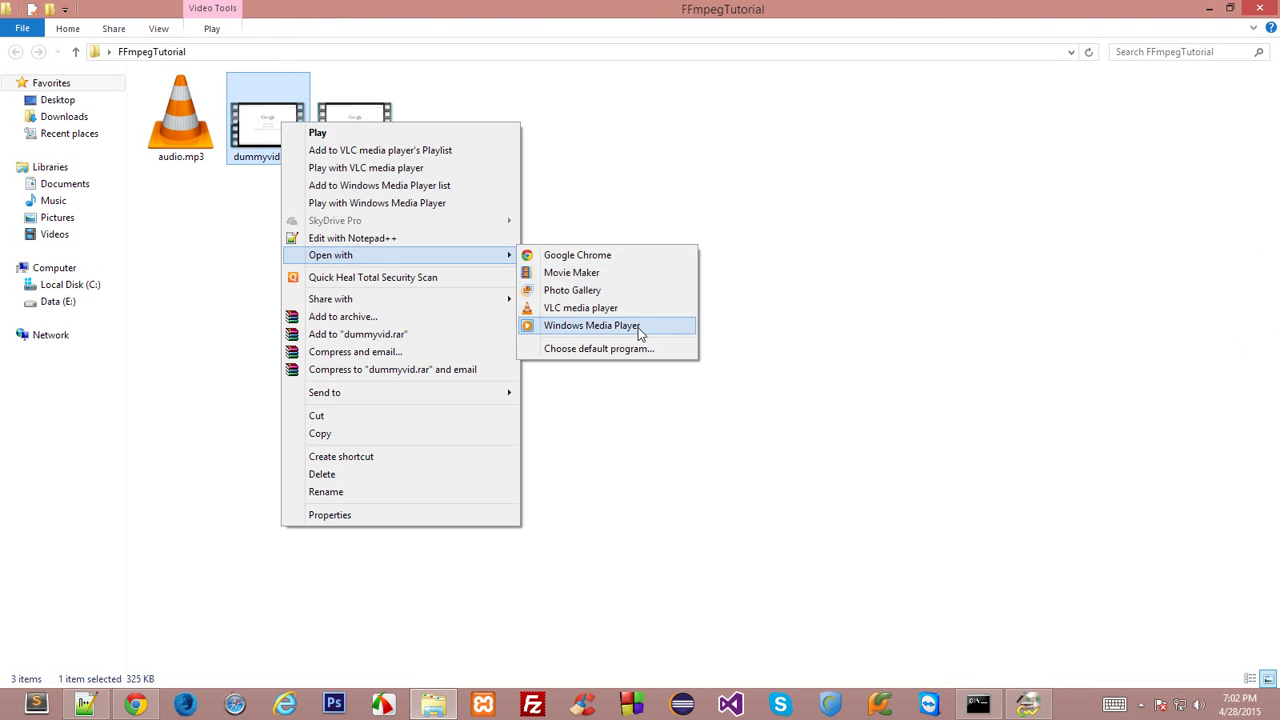
pyautogui.click(640, 331)
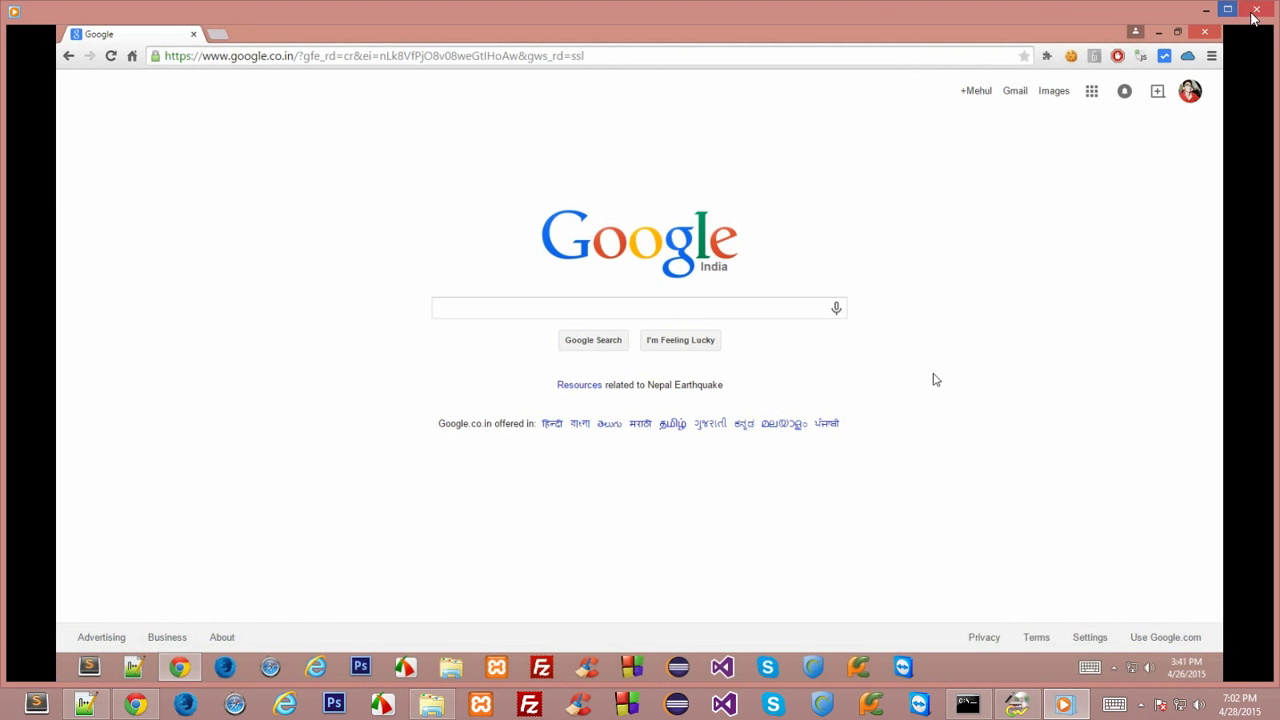
pyautogui.hotkey('alt', 'F4')
pyautogui.moveTo(436, 190); pyautogui.dragTo(333, 99)
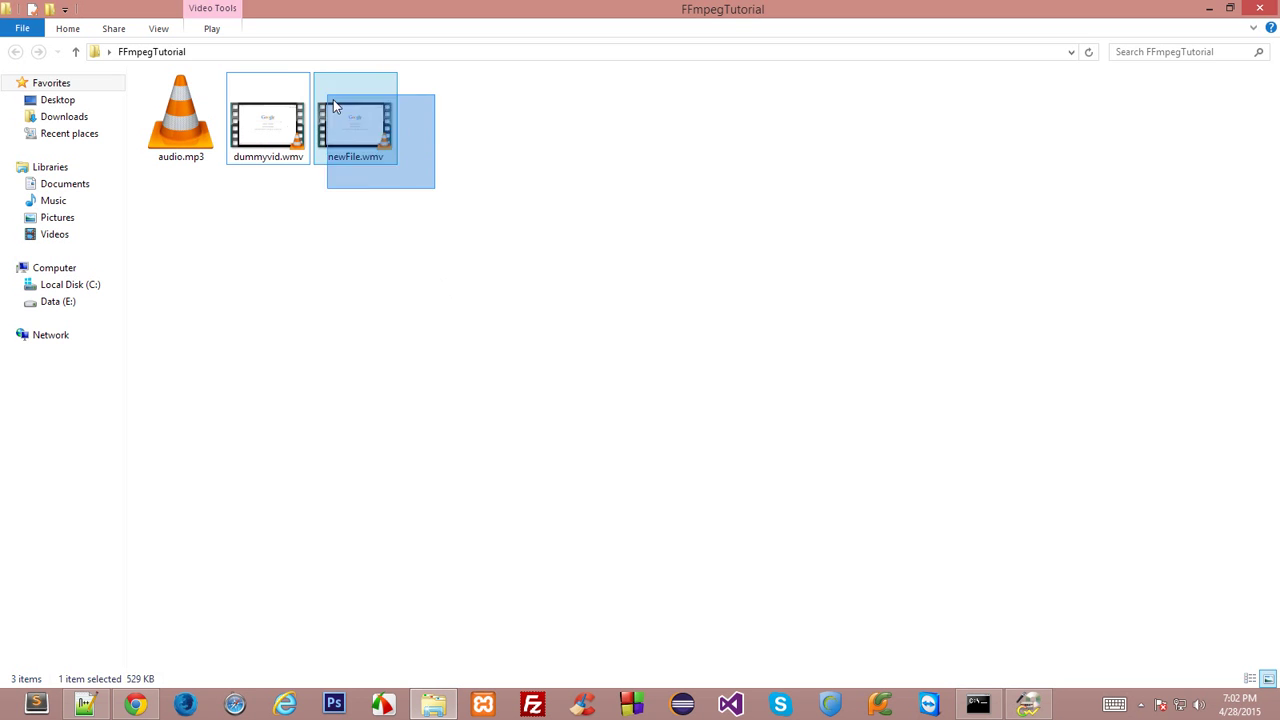
pyautogui.click(396, 285)
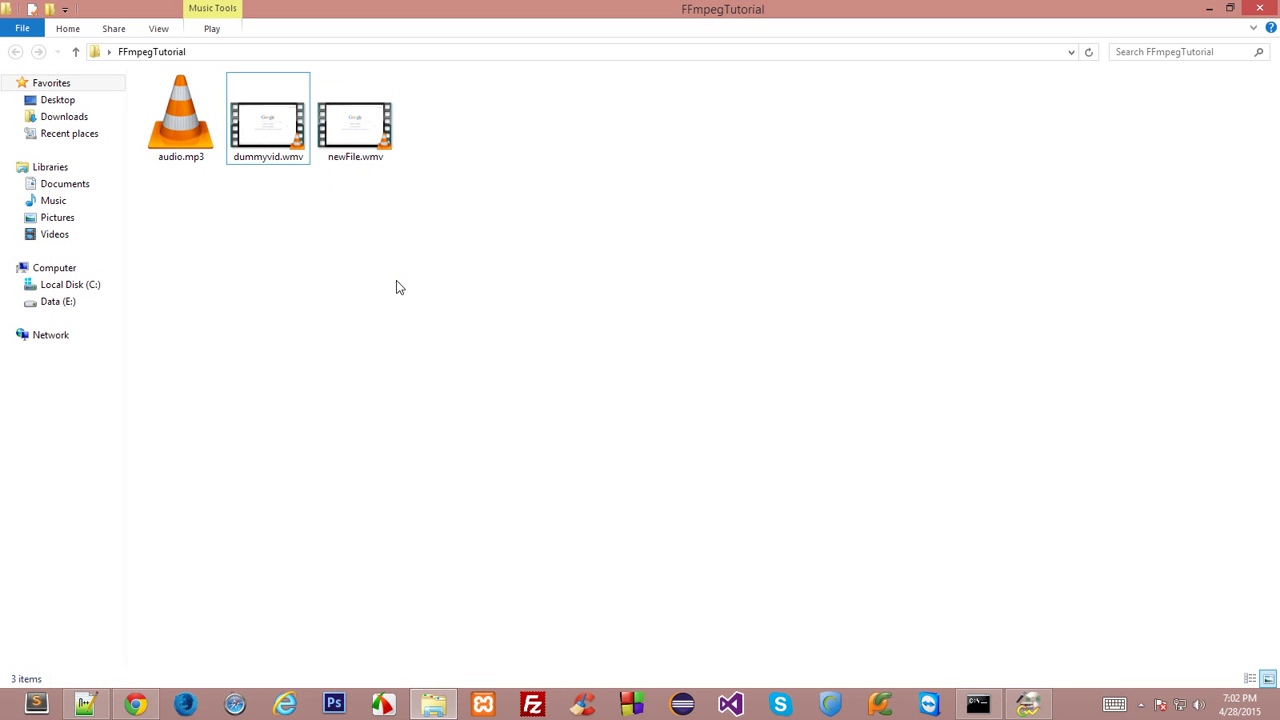